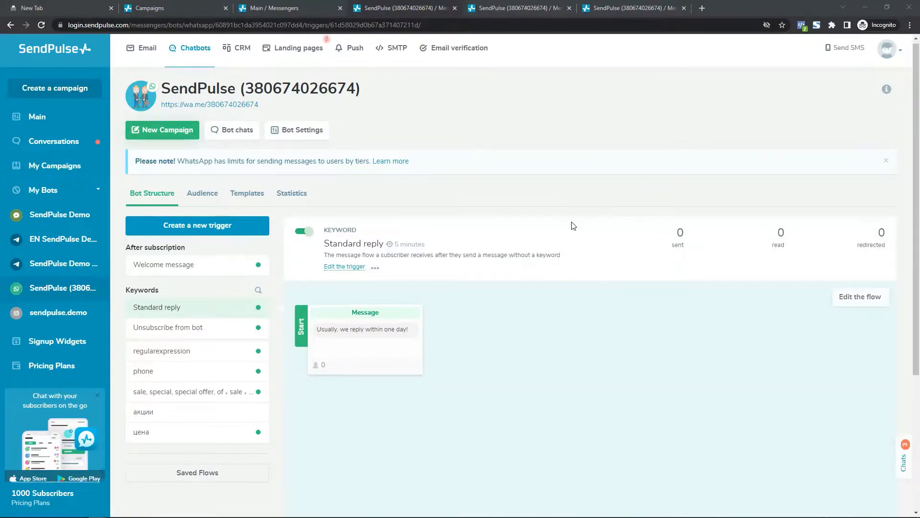
pyautogui.scroll(-2, 574, 226)
pyautogui.scroll(2, 556, 215)
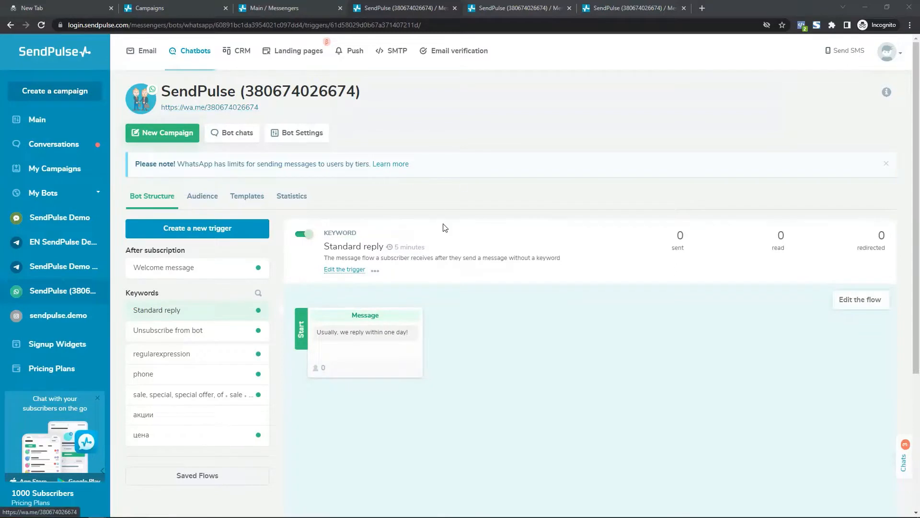
pyautogui.scroll(-2, 441, 225)
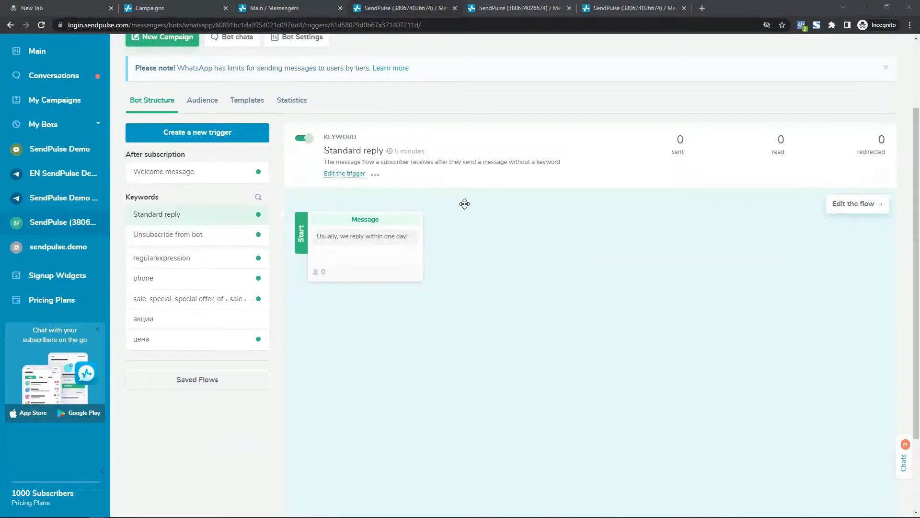
pyautogui.scroll(2, 465, 203)
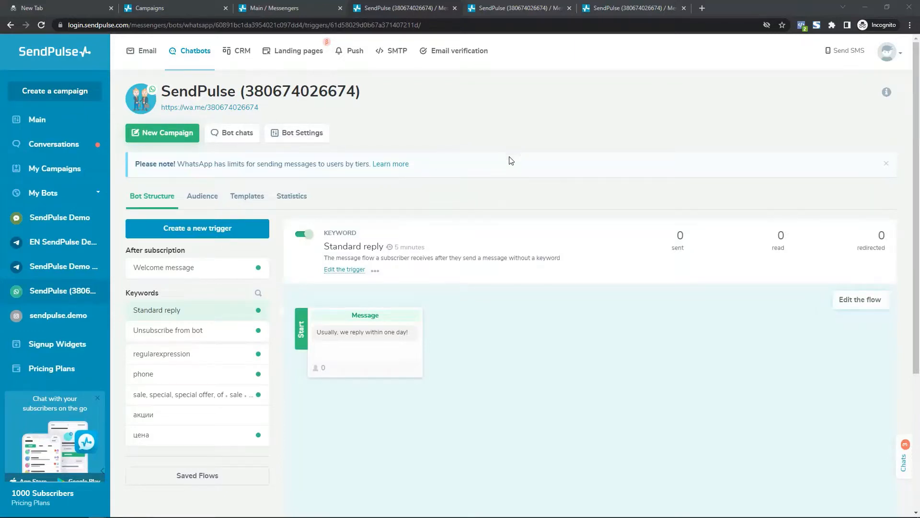
pyautogui.scroll(-2, 517, 159)
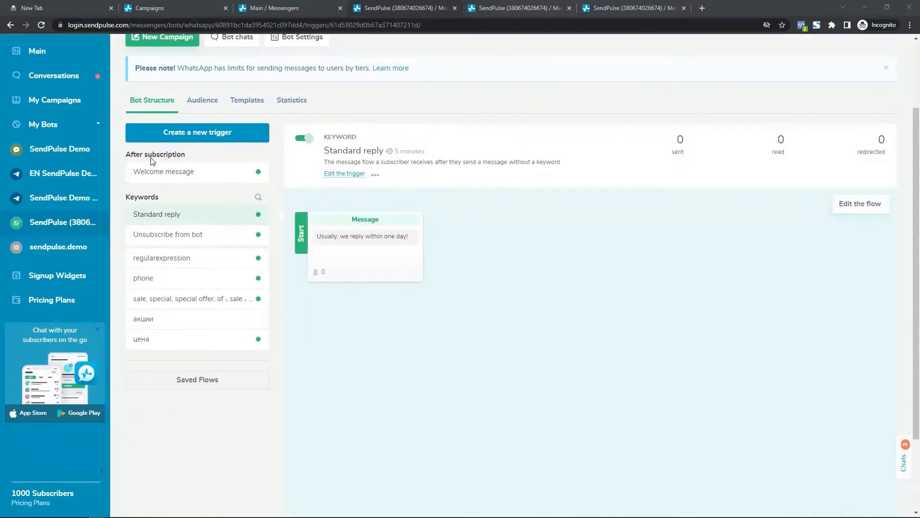
pyautogui.scroll(2, 719, 160)
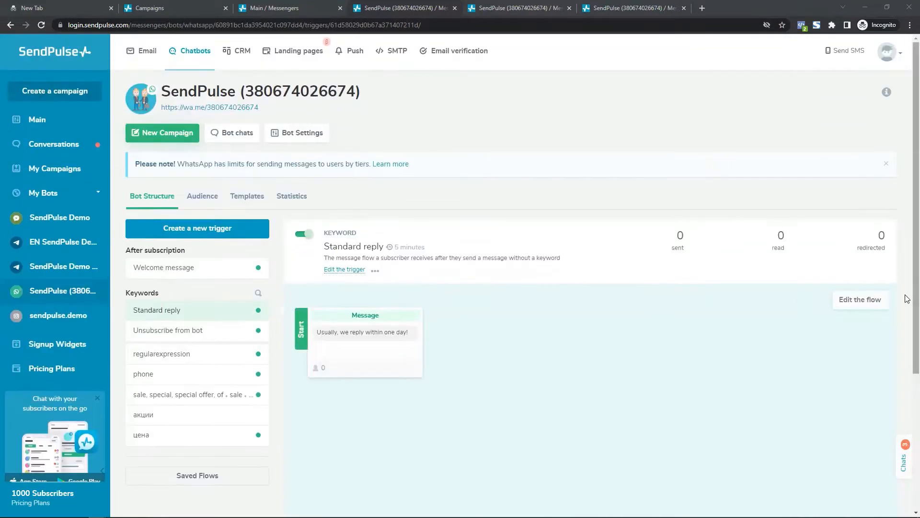
pyautogui.scroll(-1, 623, 192)
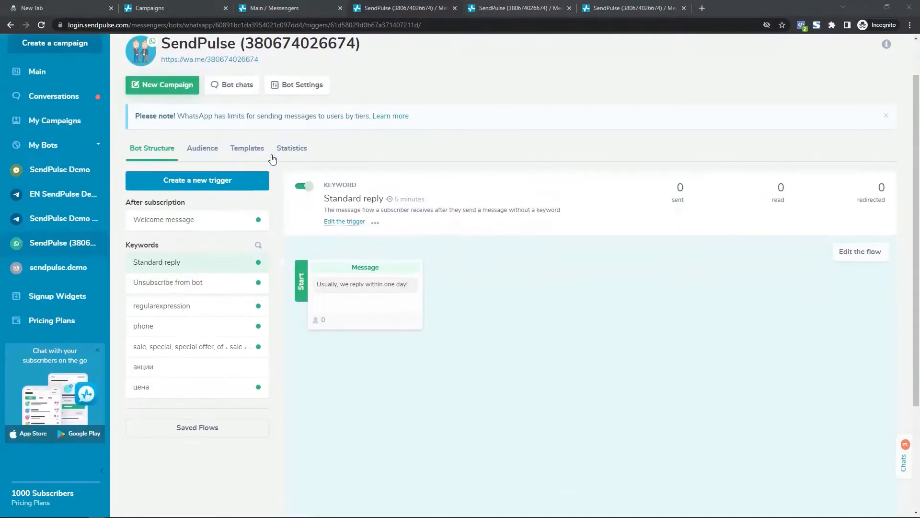
# View the message flows of the Welcome message and Standard reply triggers in the bot structure.
pyautogui.click(195, 221)
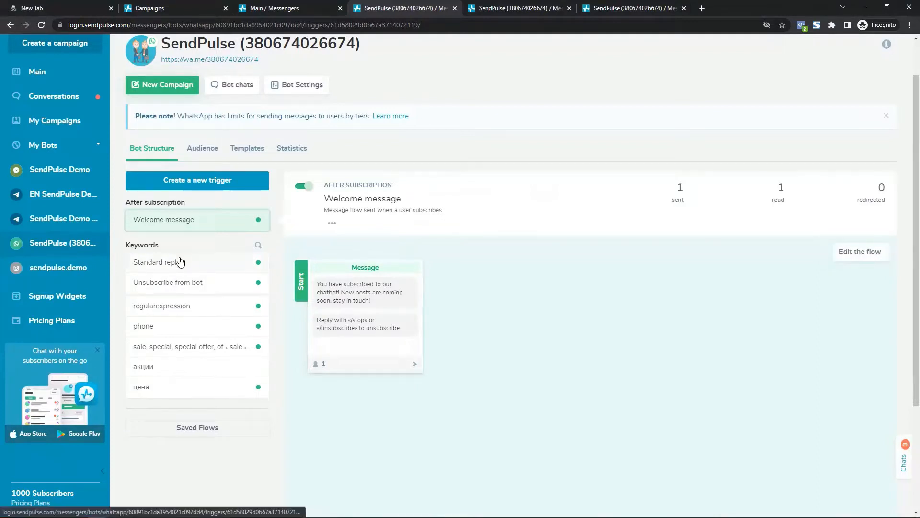
pyautogui.click(180, 261)
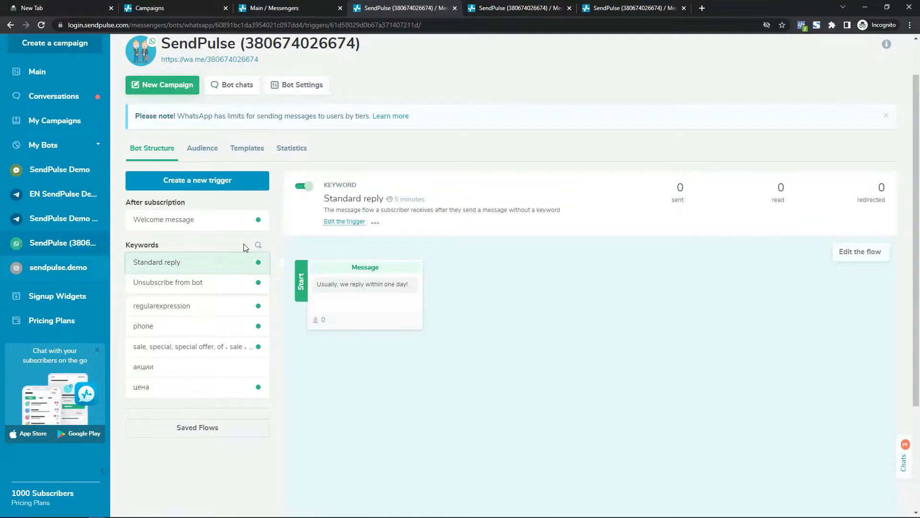
pyautogui.scroll(-3, 243, 249)
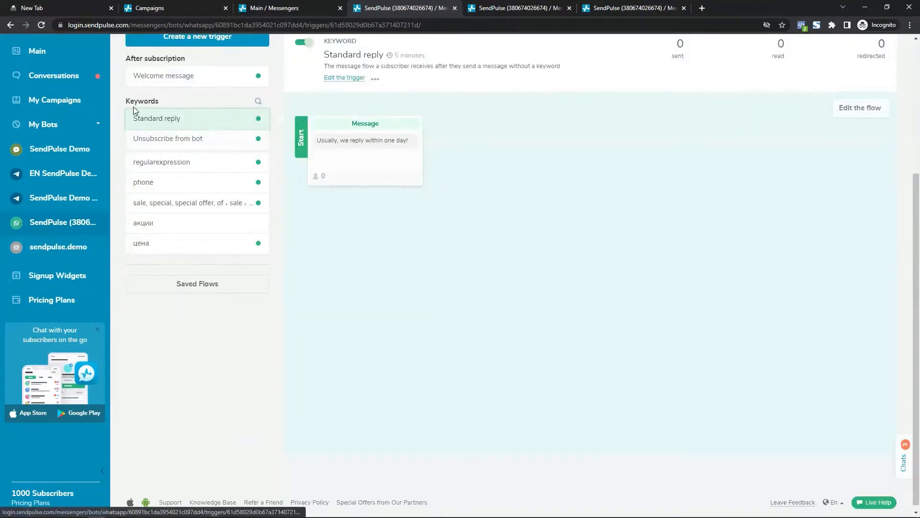
pyautogui.scroll(4, 198, 242)
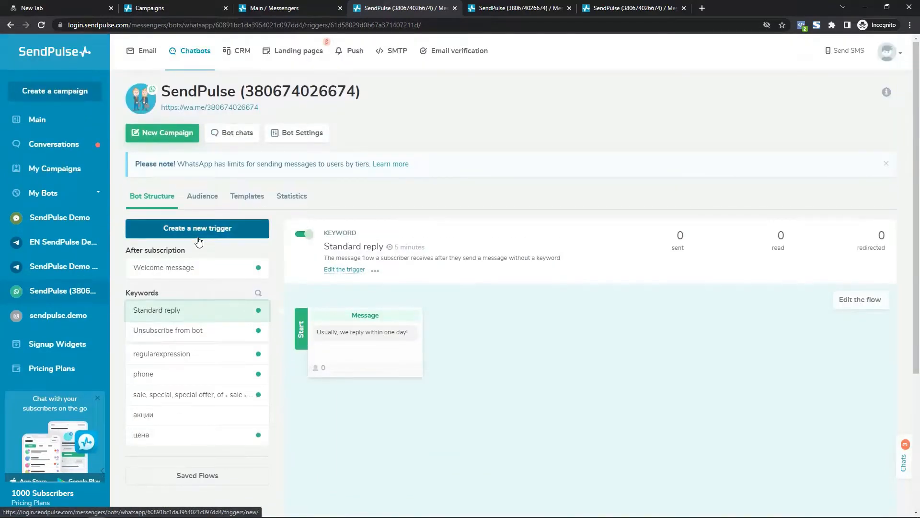
# Start a new trigger of the Keyword type, ready for entering its keywords.
pyautogui.scroll(-1, 199, 241)
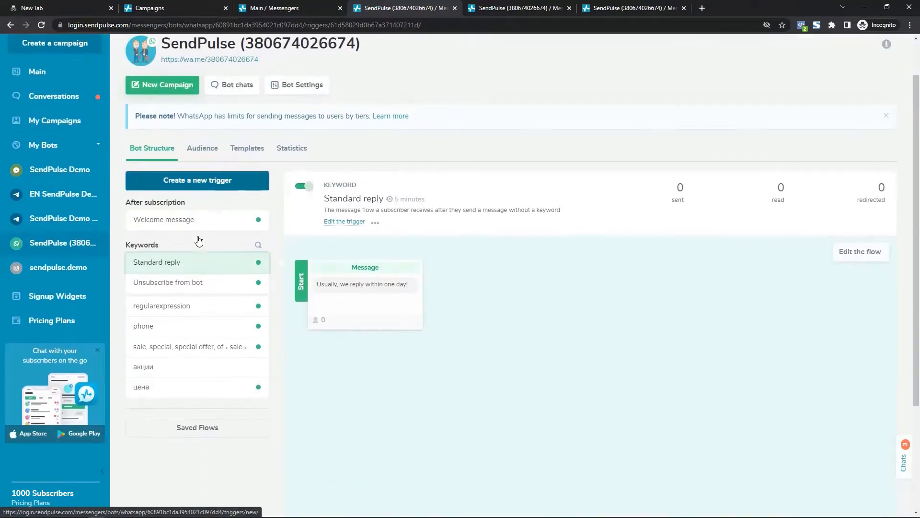
pyautogui.click(194, 189)
pyautogui.click(552, 293)
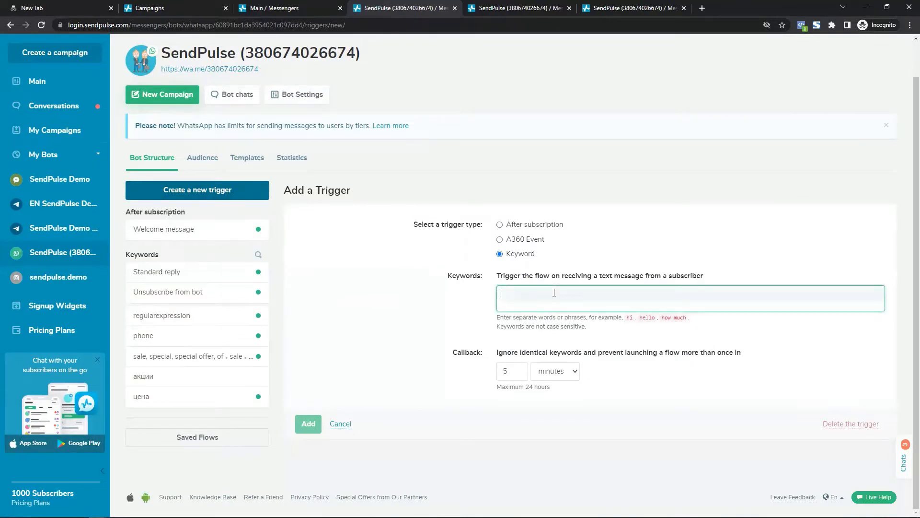
pyautogui.write('help')
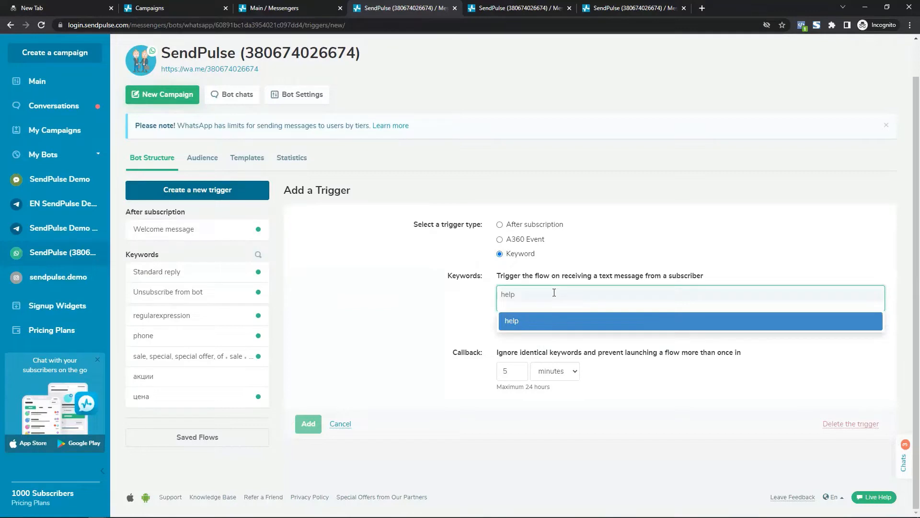
pyautogui.write(' support')
pyautogui.press('Return')
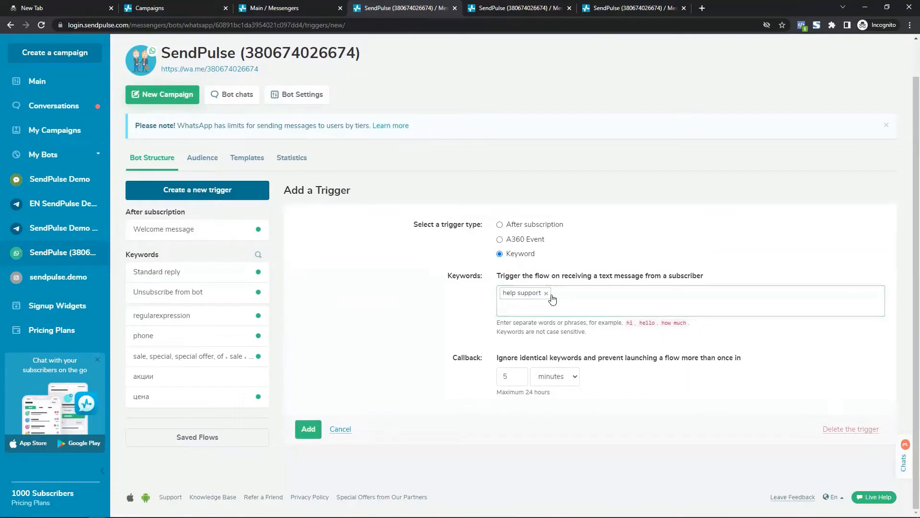
pyautogui.click(547, 293)
# Add "help" and "support" as two separate keywords for the new trigger.
pyautogui.write('help')
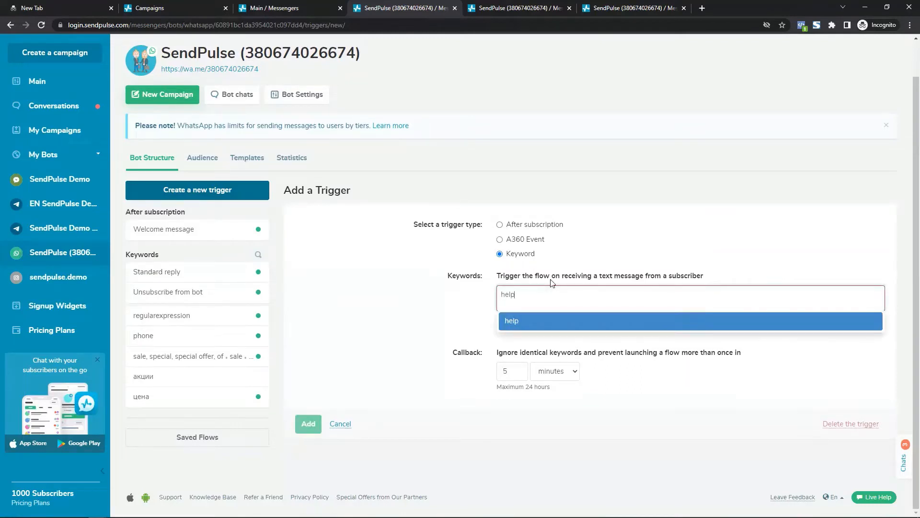
pyautogui.press('Return')
pyautogui.write('suport')
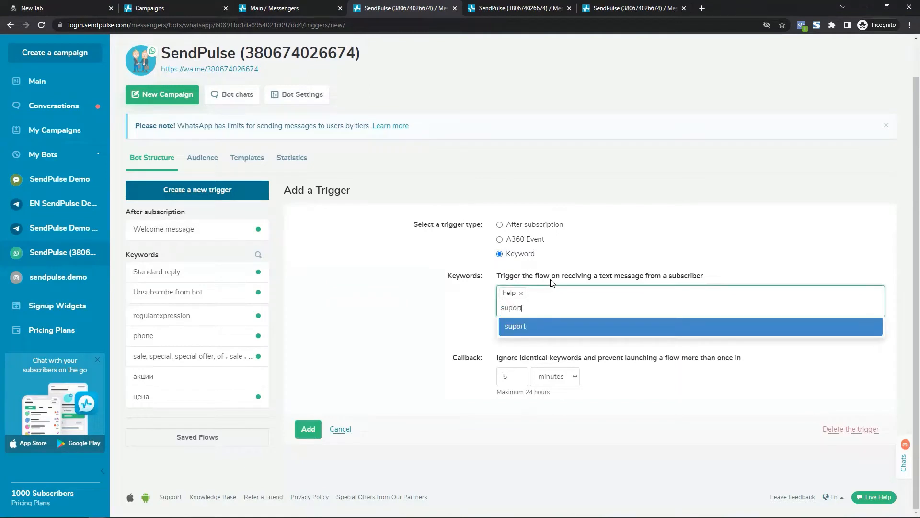
pyautogui.press('BackSpace')
pyautogui.press('BackSpace')
pyautogui.press('BackSpace')
pyautogui.press('BackSpace')
pyautogui.press('BackSpace')
pyautogui.press('BackSpace')
pyautogui.write('support')
pyautogui.press('Return')
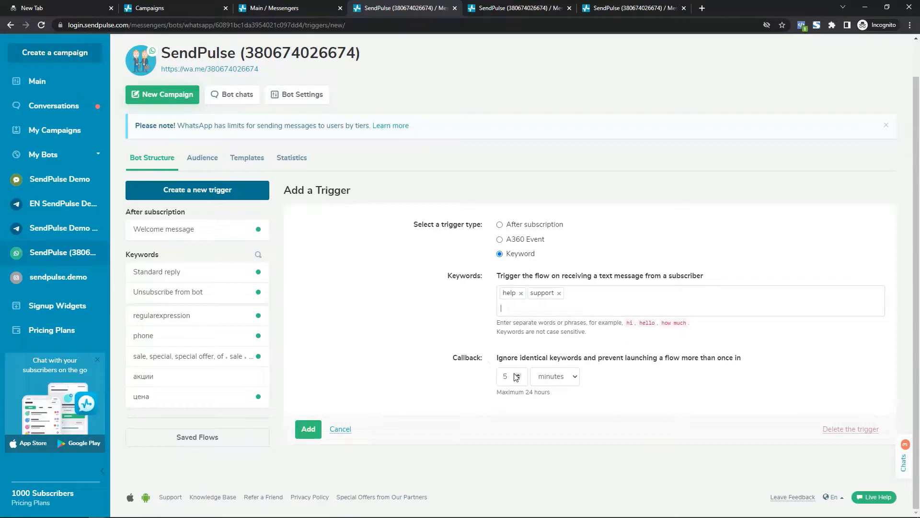
# Check the After subscription and A360 Event trigger types, return to Keyword and add the trigger.
pyautogui.click(544, 231)
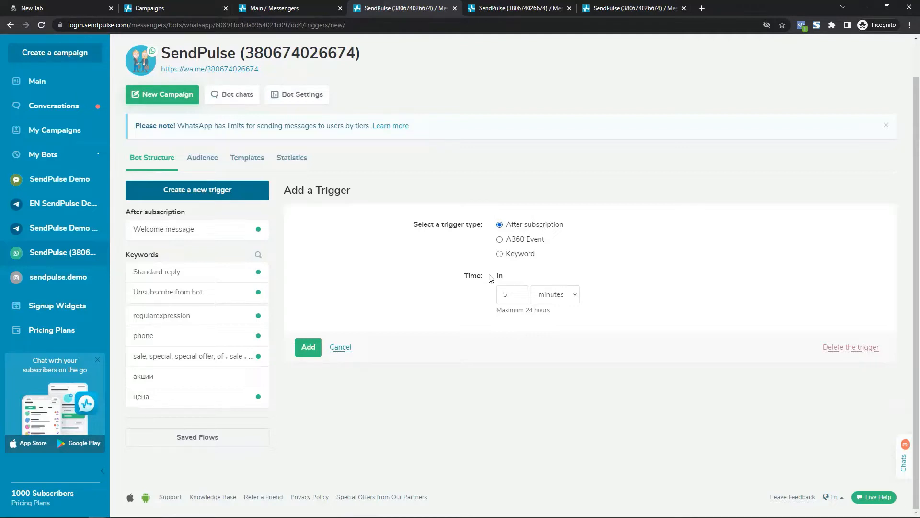
pyautogui.click(525, 239)
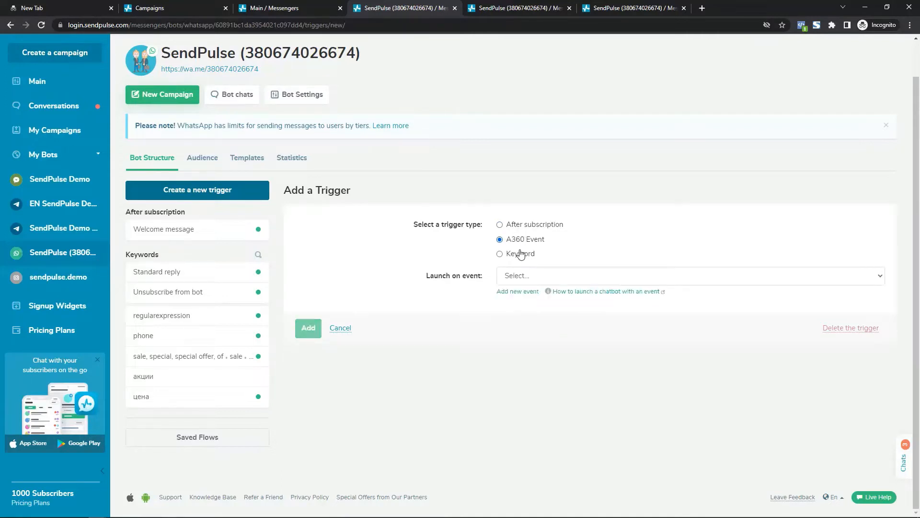
pyautogui.click(518, 254)
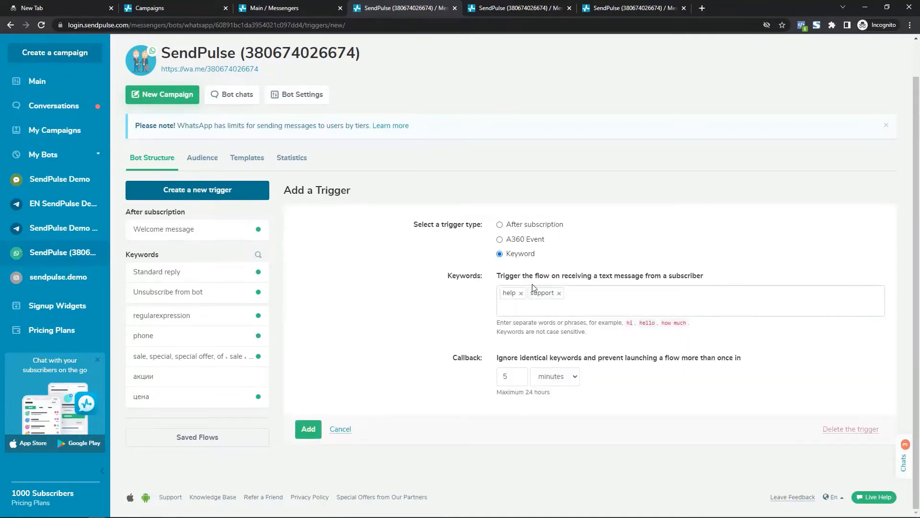
pyautogui.click(308, 429)
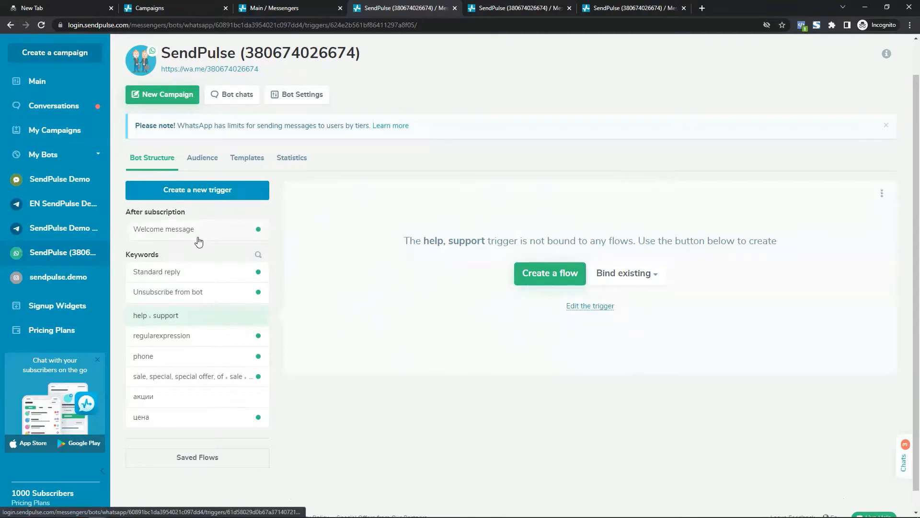
# Look again at the Welcome message flow sent after subscription.
pyautogui.click(214, 189)
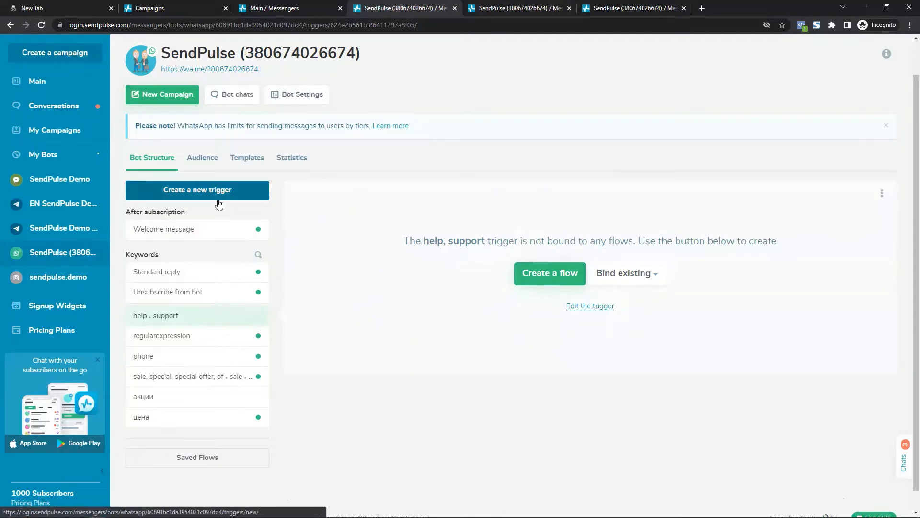
pyautogui.click(222, 236)
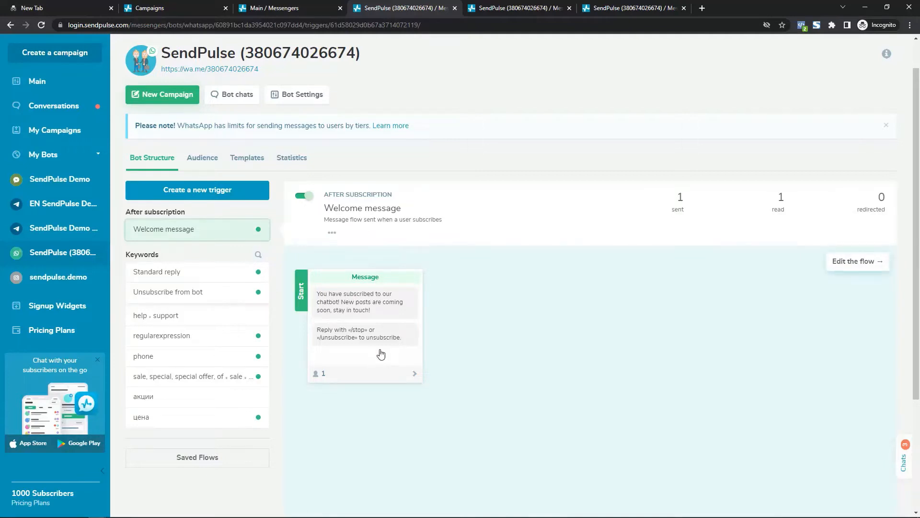
# Create a flow for the "help, support" trigger and dismiss the introductory video.
pyautogui.click(182, 319)
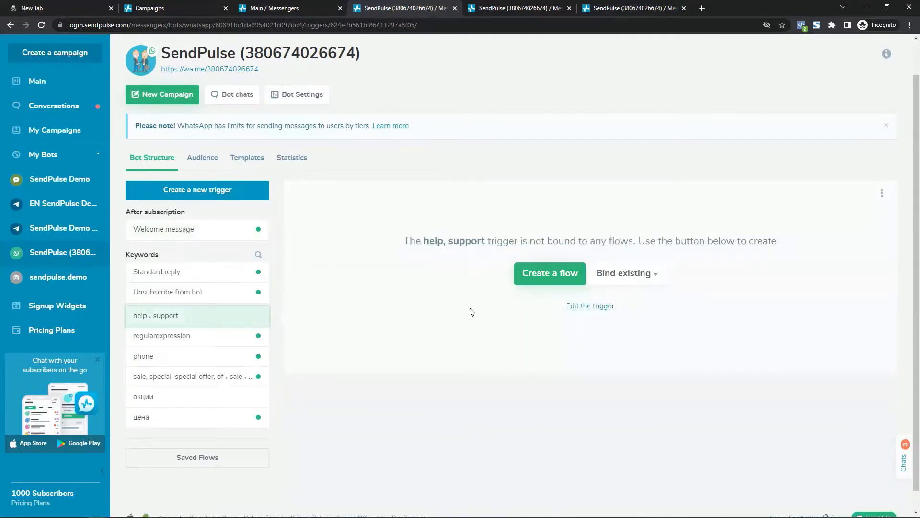
pyautogui.click(546, 277)
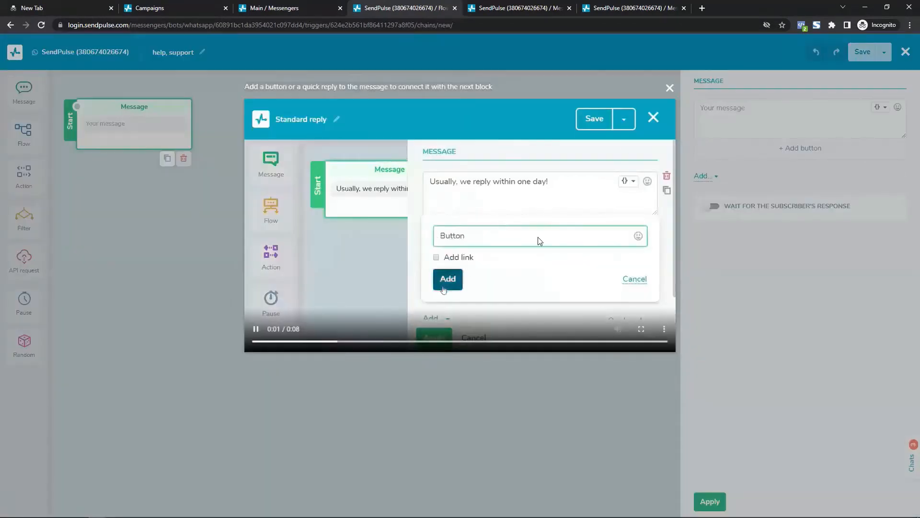
pyautogui.click(670, 88)
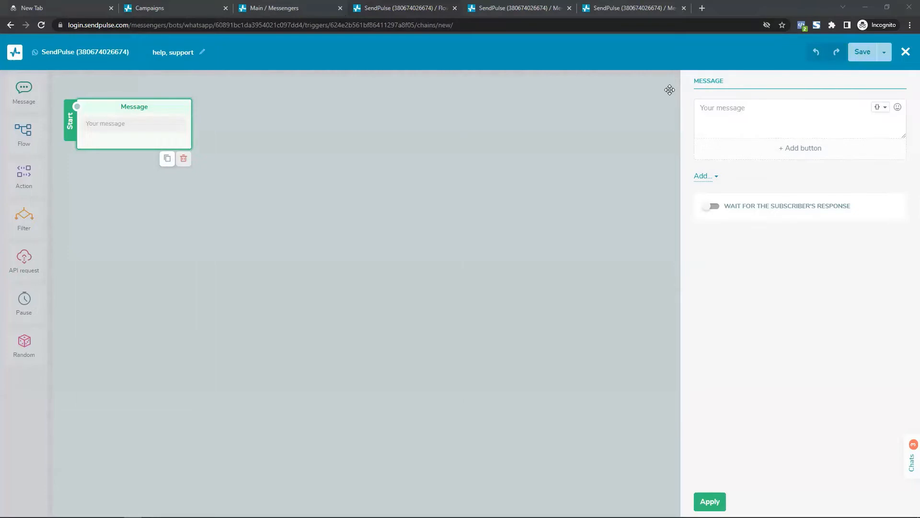
# Enter the GTBank support greeting with options 1–7: Cancel a Card, Restrict Account, Dispense Error, Complaints, Product Enquiries, Requests, Account Services, plus the reply-by-number instruction.
pyautogui.click(809, 120)
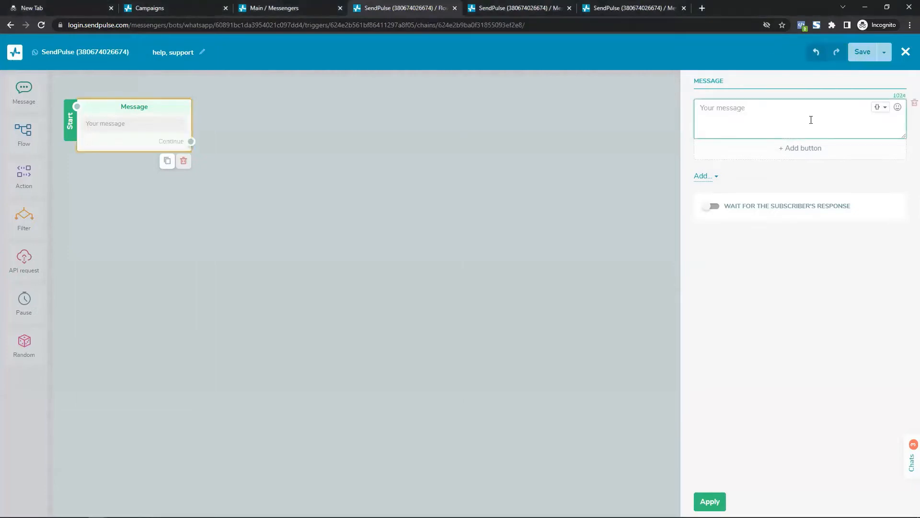
pyautogui.write('Hello Praise,  Welcome to GTBank Customer Support Platform. How may I assist you today?  [1] 👉 Cancel a Card [2] 👉 Restrict Account [3] 👉 Dispense Error [4] 👉 Complaints [5] 👉 Product Enquiries [6] 👉 Requests [7] ] 👉 Account Services  To make a selection, reply with the number next to your option. Example: Reply 3 to Dispense Error')
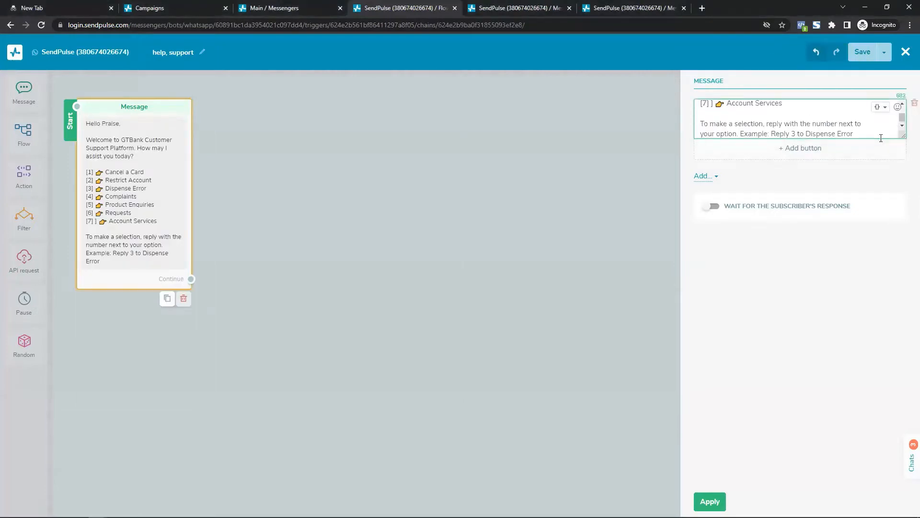
pyautogui.moveTo(904, 137); pyautogui.dragTo(904, 354)
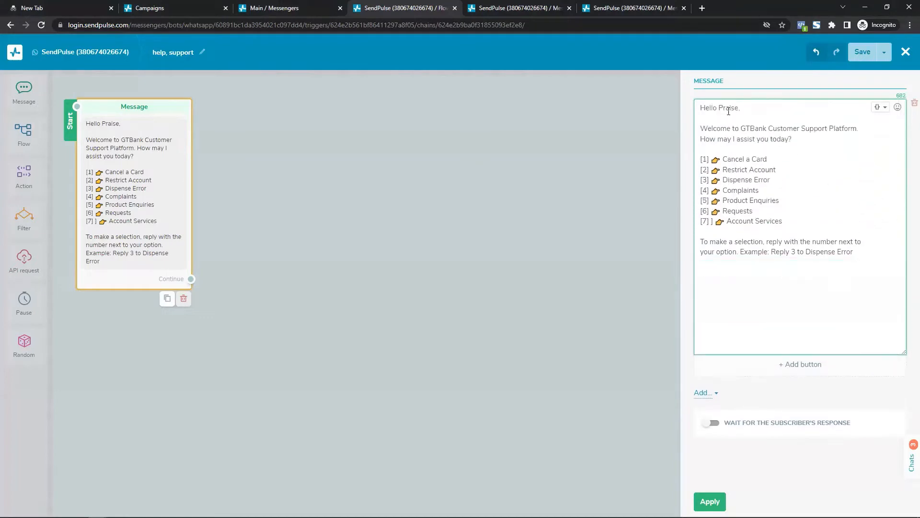
# Replace the customer's name in the message greeting with the First Name variable.
pyautogui.doubleClick(728, 108)
pyautogui.press('BackSpace')
pyautogui.click(880, 107)
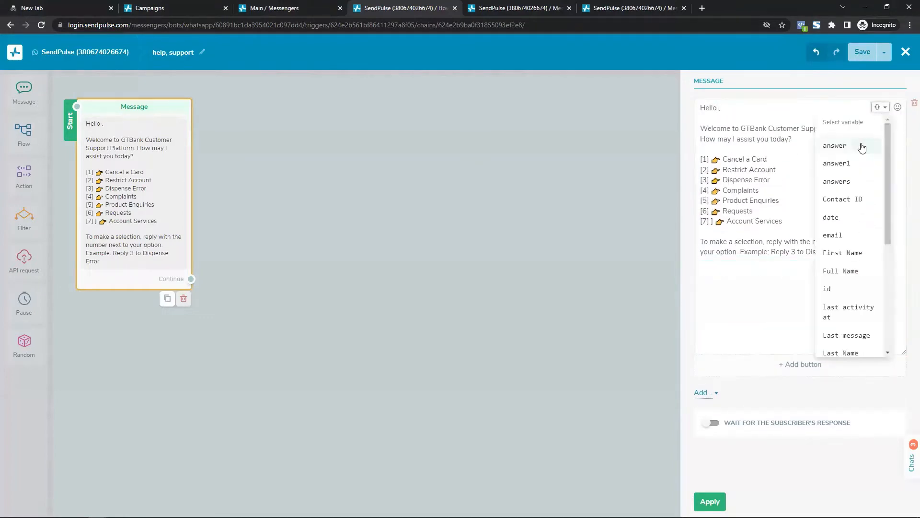
pyautogui.click(851, 257)
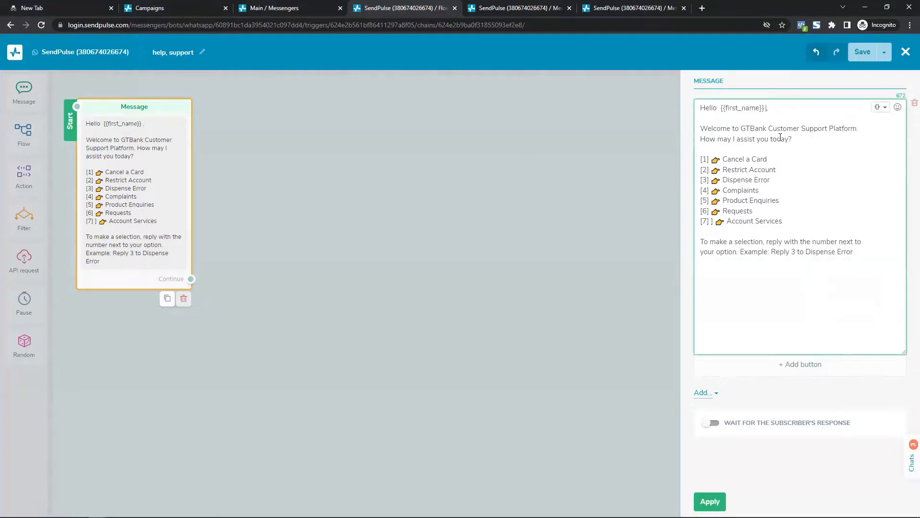
# Change the bank name in the welcome line to "testBank" and apply the message.
pyautogui.doubleClick(750, 129)
pyautogui.write('testBank')
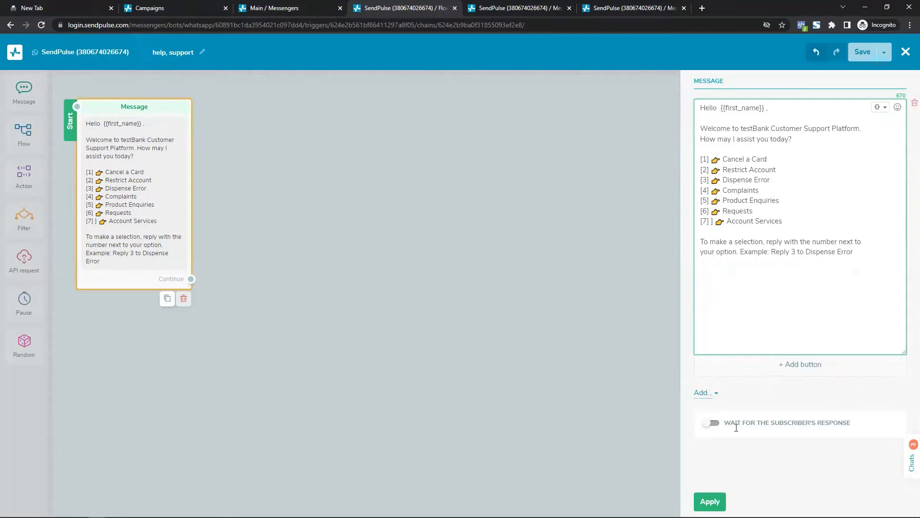
pyautogui.click(710, 501)
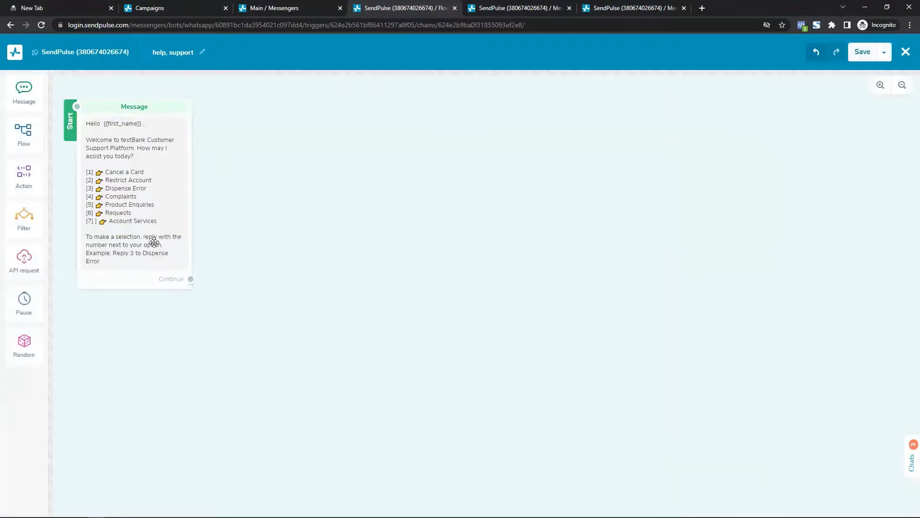
# Make the greeting message wait for the subscriber's response.
pyautogui.click(151, 238)
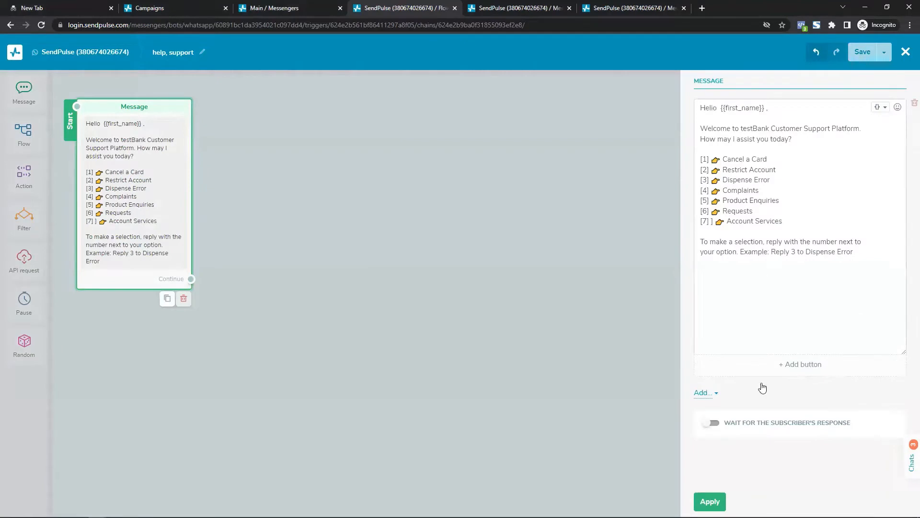
pyautogui.click(711, 423)
pyautogui.scroll(-3, 765, 395)
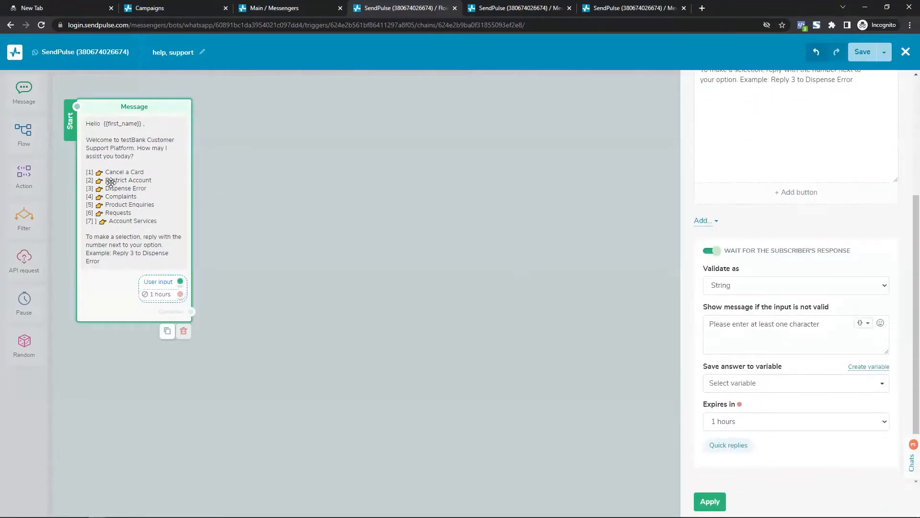
# Set the greeting message's response validation to Phone.
pyautogui.click(746, 289)
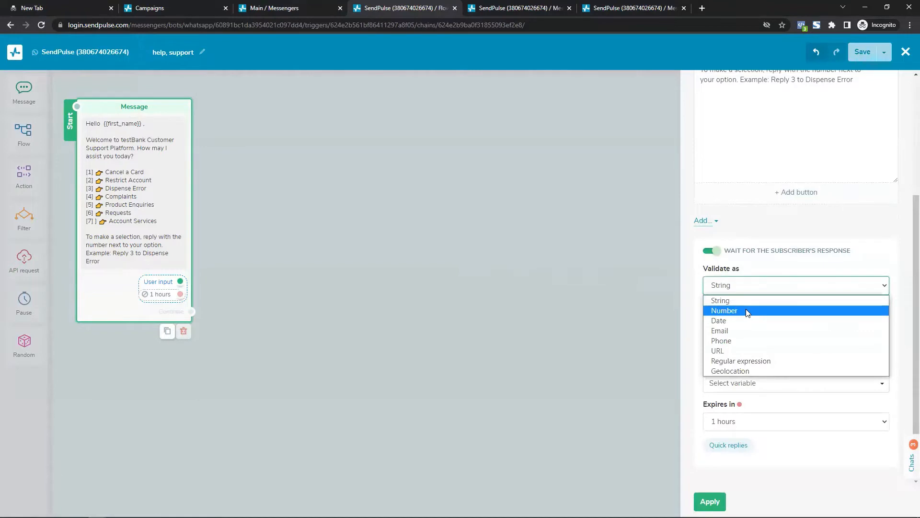
pyautogui.click(747, 342)
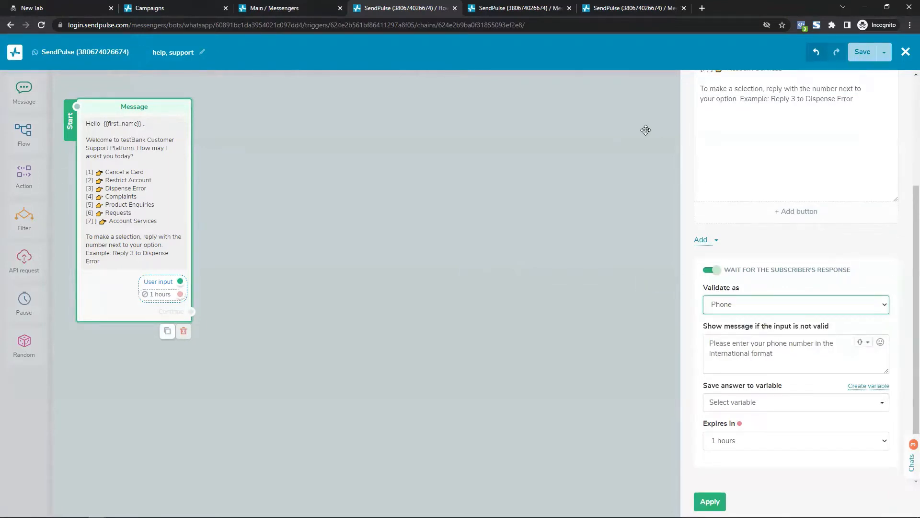
pyautogui.scroll(-3, 645, 128)
pyautogui.scroll(3, 645, 128)
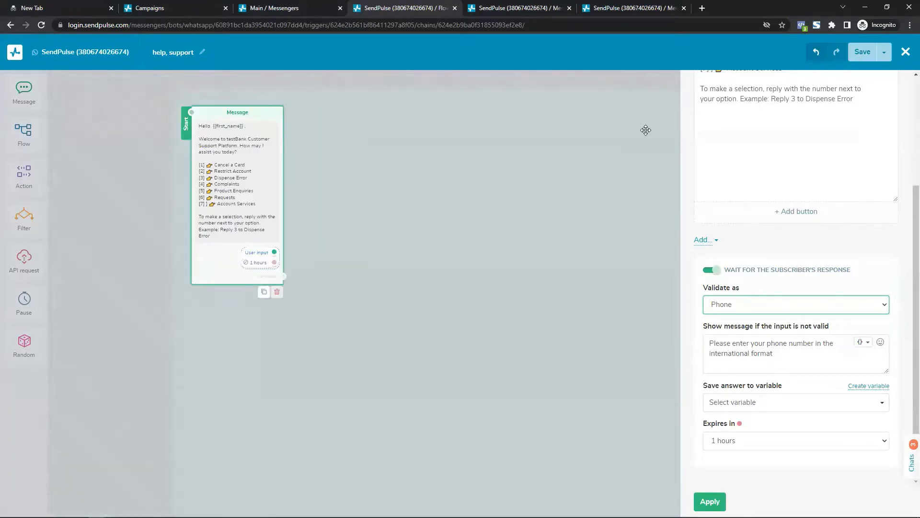
pyautogui.scroll(1, 907, 256)
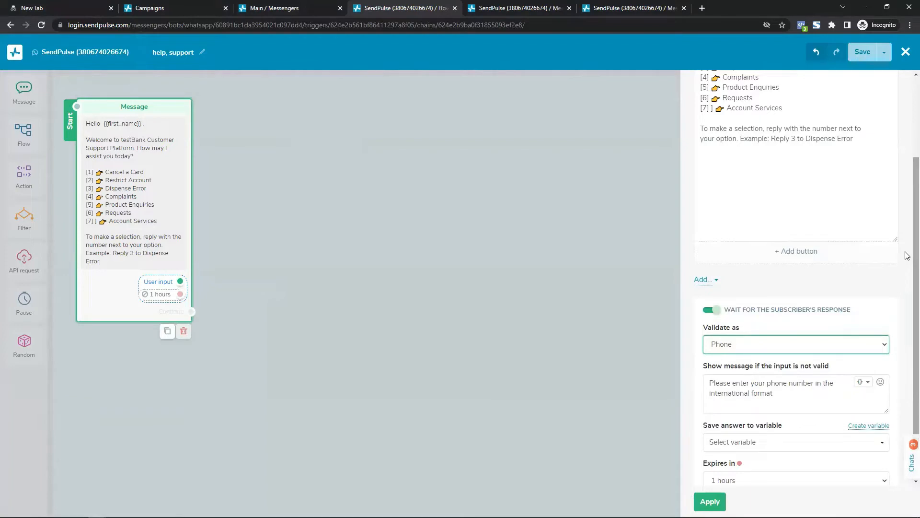
pyautogui.click(259, 308)
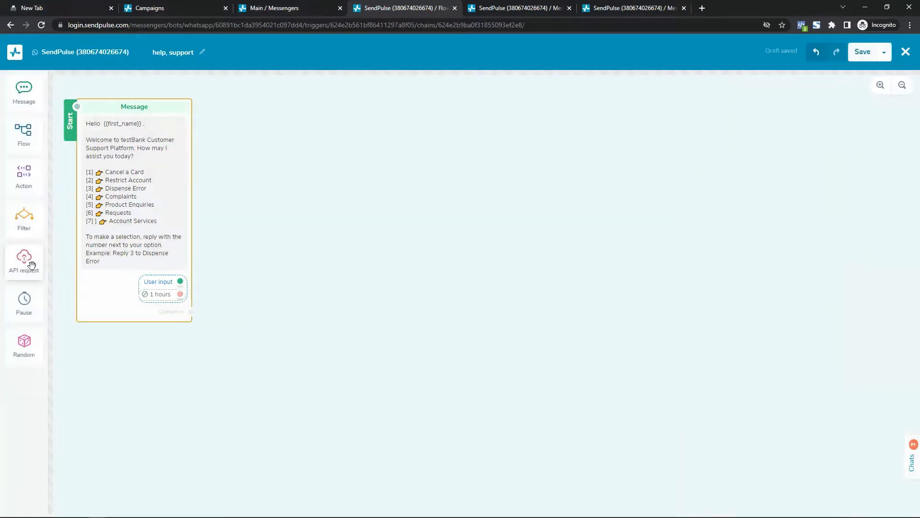
# Add an API request block to the flow canvas and delete it again.
pyautogui.moveTo(31, 265); pyautogui.dragTo(395, 221)
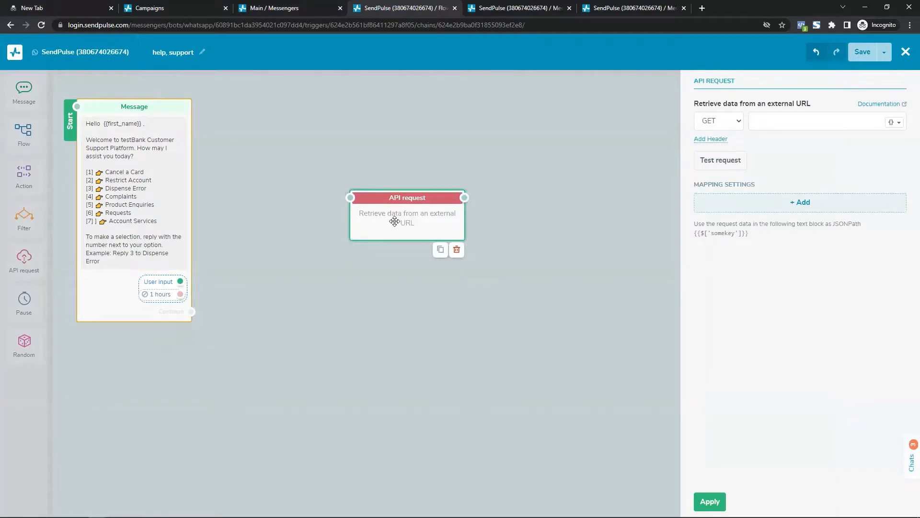
pyautogui.click(457, 250)
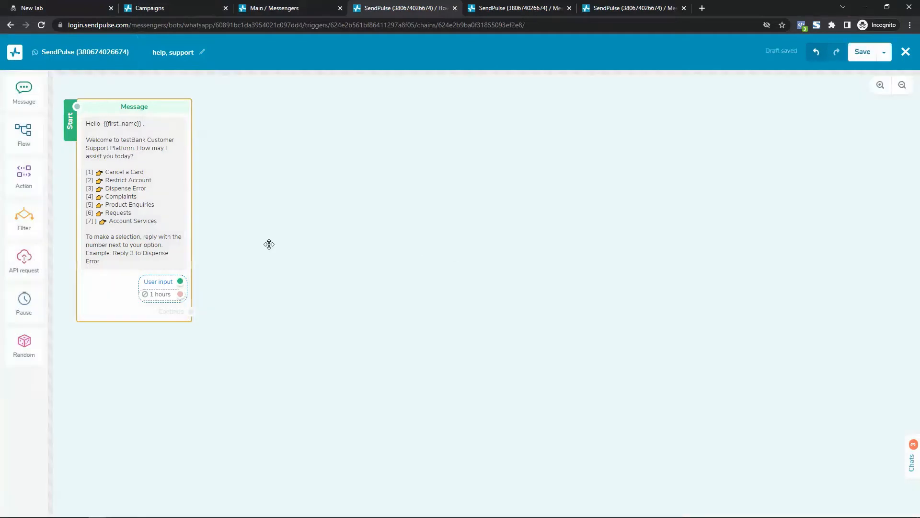
# Set the greeting message's response validation to Number, trying Geolocation first.
pyautogui.click(150, 215)
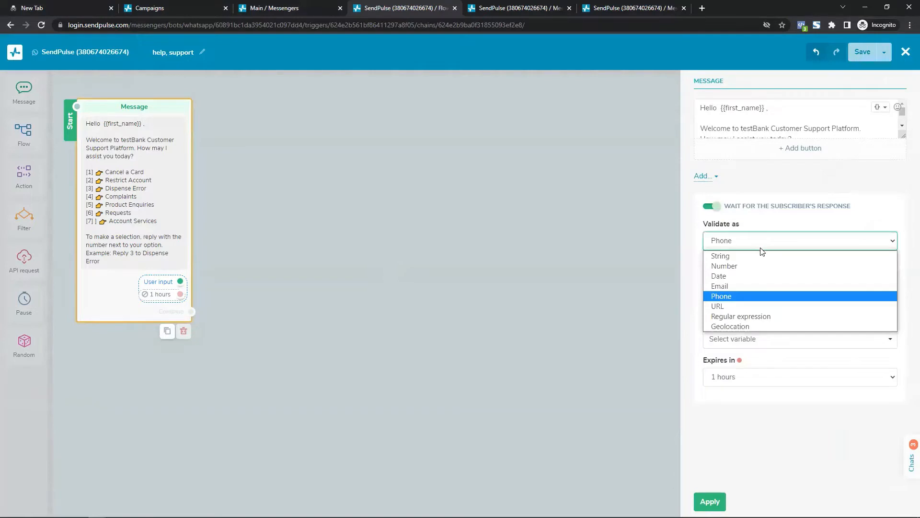
pyautogui.click(744, 329)
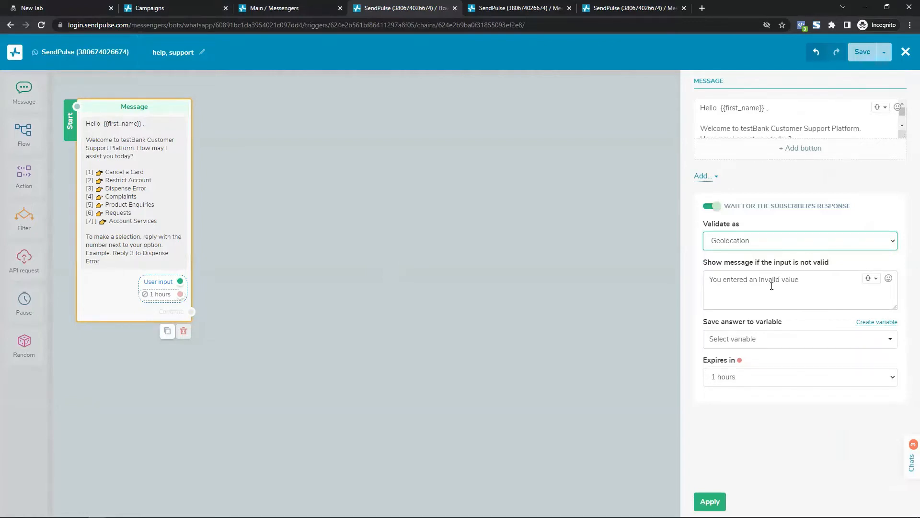
pyautogui.click(776, 248)
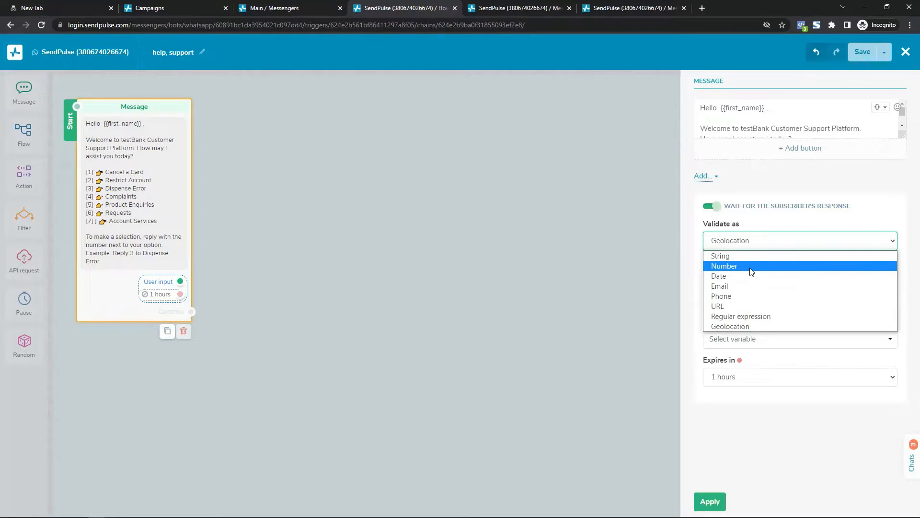
pyautogui.click(751, 267)
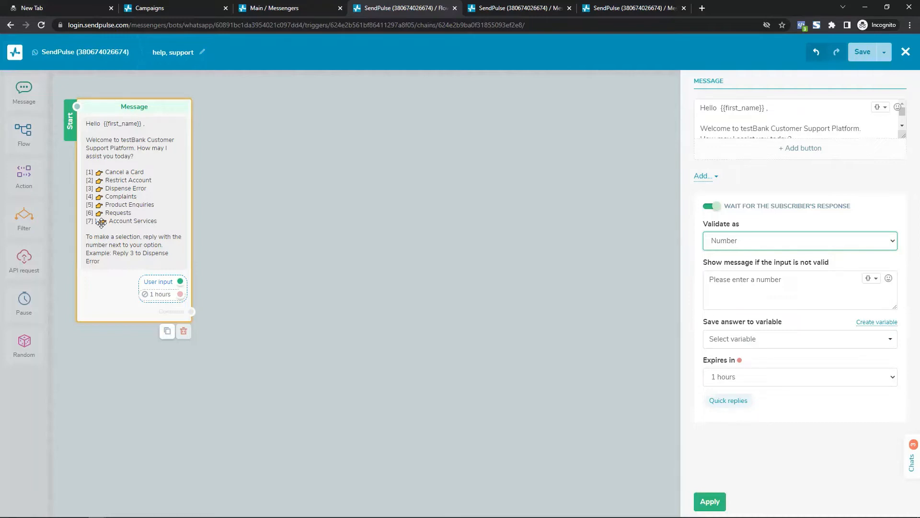
# Try to create a variable named "answer" for saving the subscriber's reply to the greeting message.
pyautogui.click(762, 344)
pyautogui.scroll(-3, 757, 366)
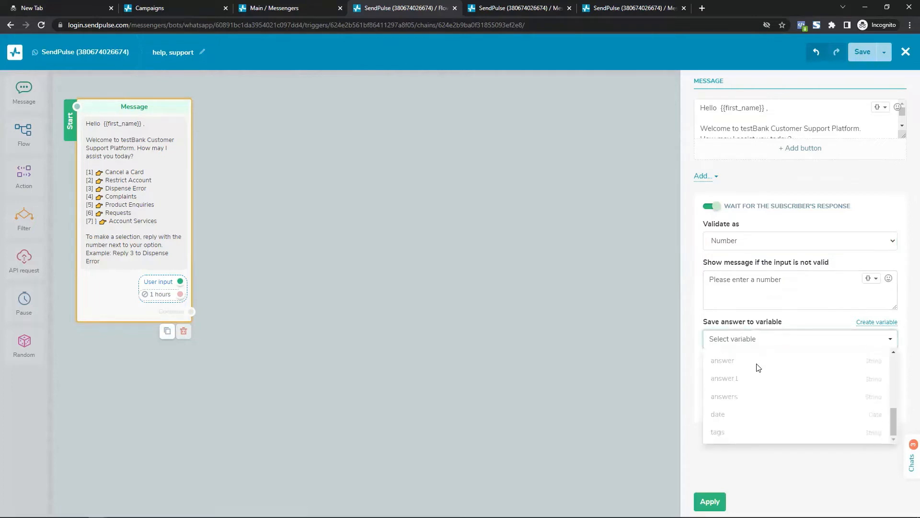
pyautogui.scroll(3, 758, 367)
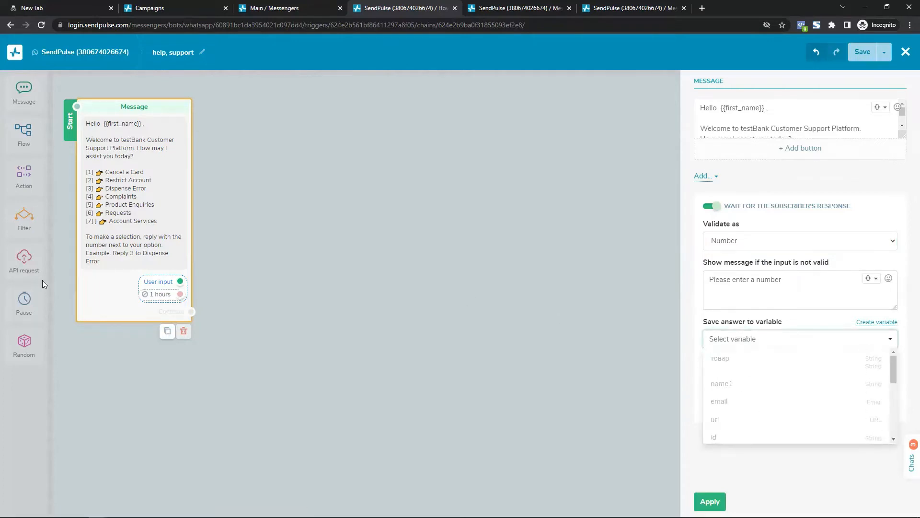
pyautogui.click(886, 323)
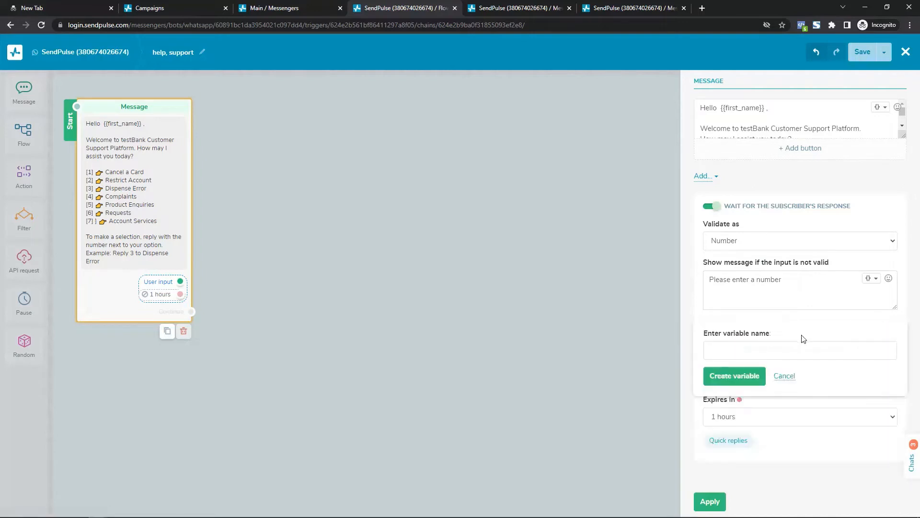
pyautogui.click(805, 351)
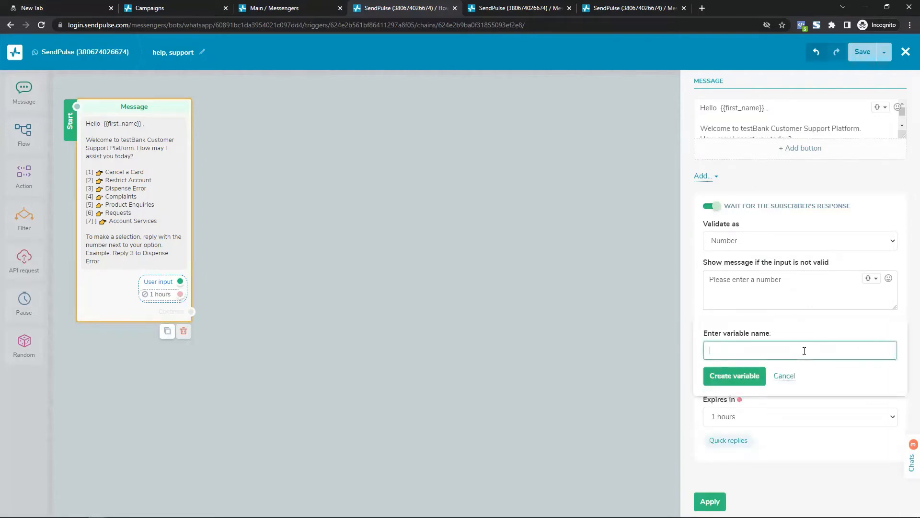
pyautogui.write('answer')
pyautogui.click(738, 378)
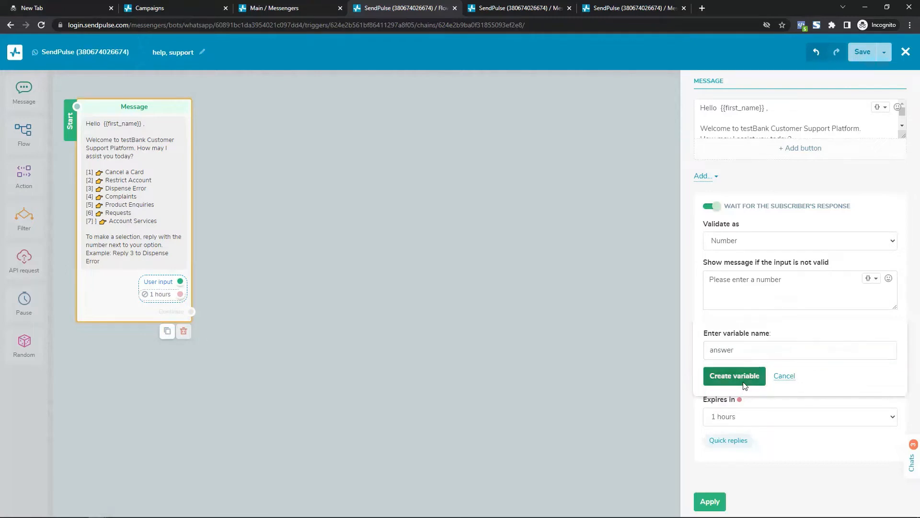
# Change the new variable's name to "test_answer" and create it for the subscriber's reply.
pyautogui.click(835, 350)
pyautogui.hotkey('ctrl', 'a')
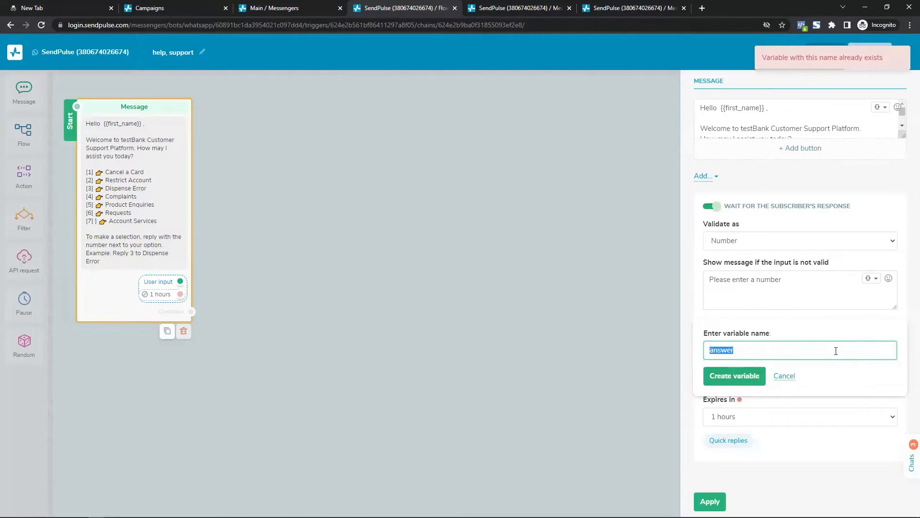
pyautogui.press('Home')
pyautogui.write('test_')
pyautogui.click(737, 376)
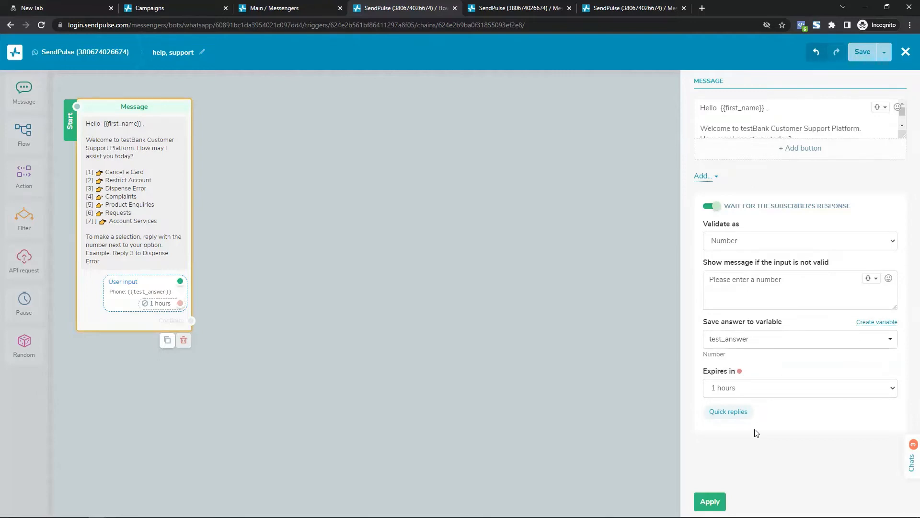
# Open the quick reply name entry, dismiss it, and apply the greeting message's response settings.
pyautogui.click(727, 411)
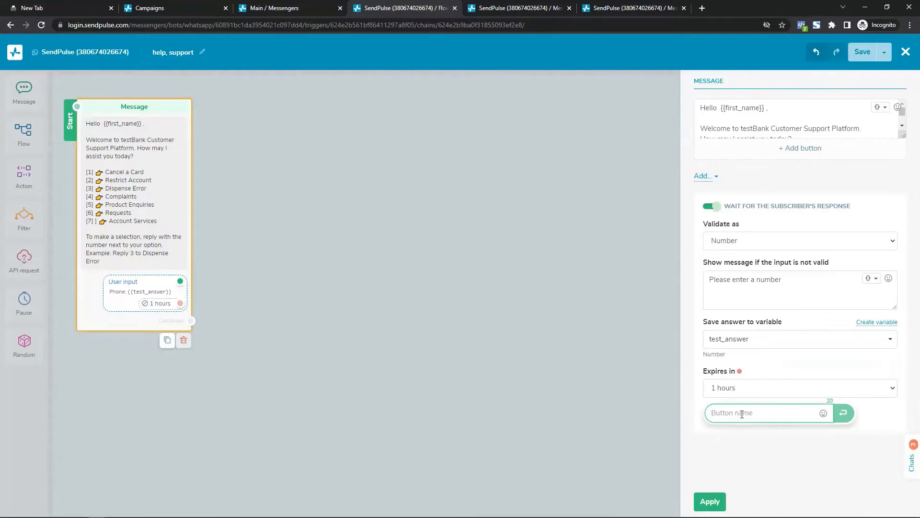
pyautogui.click(739, 454)
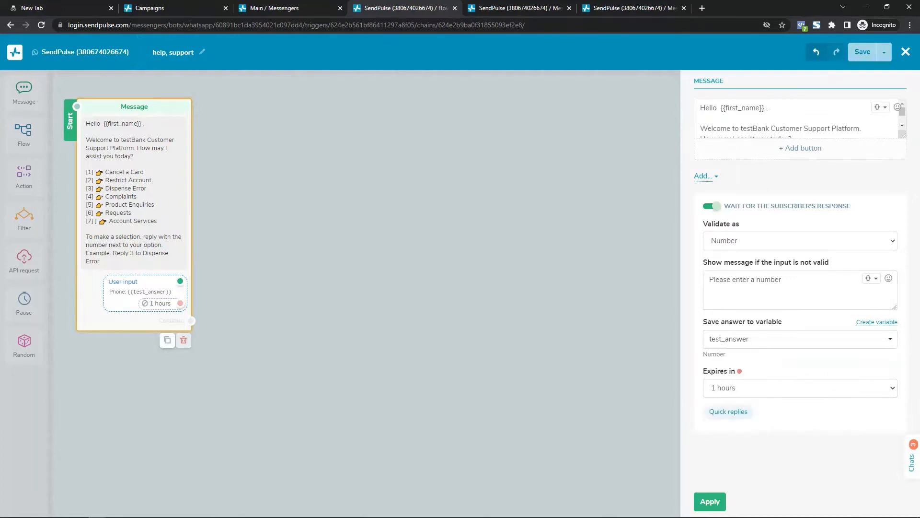
pyautogui.click(706, 499)
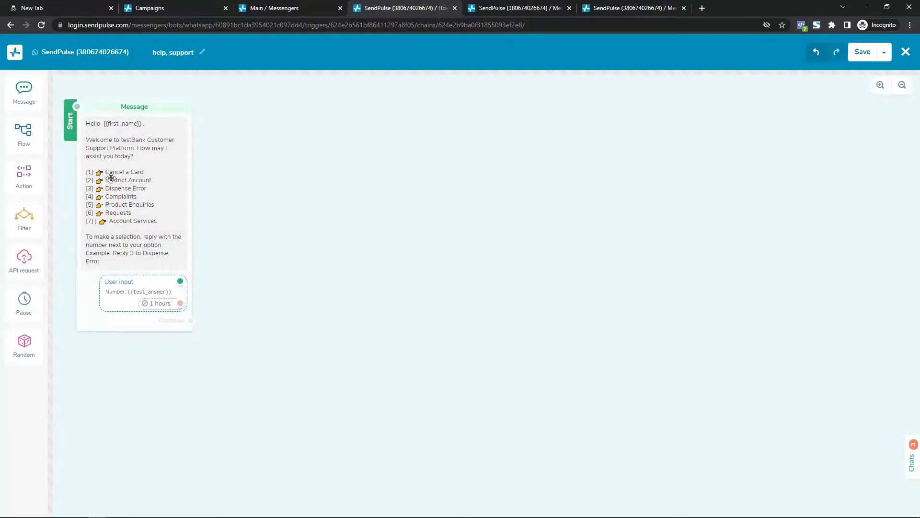
# Extend the greeting's invalid-input message to "Please enter a number from the options above" and apply it.
pyautogui.click(152, 240)
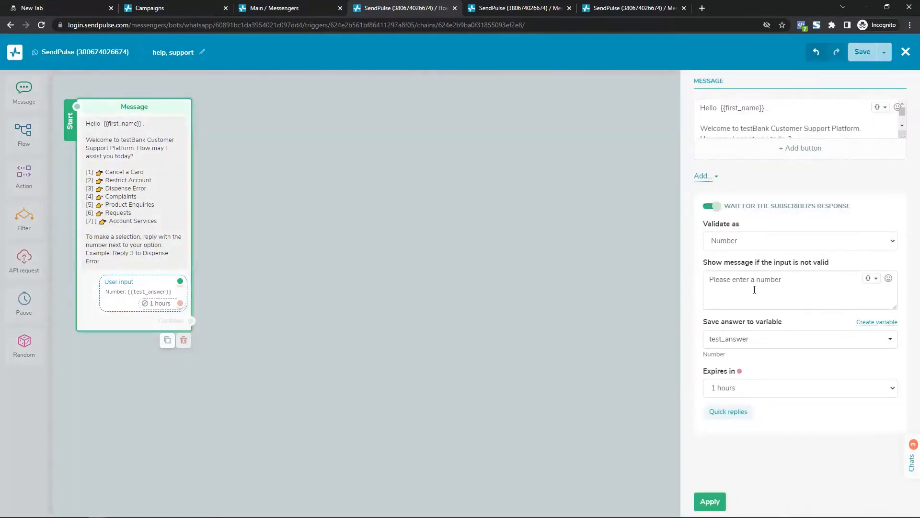
pyautogui.click(783, 283)
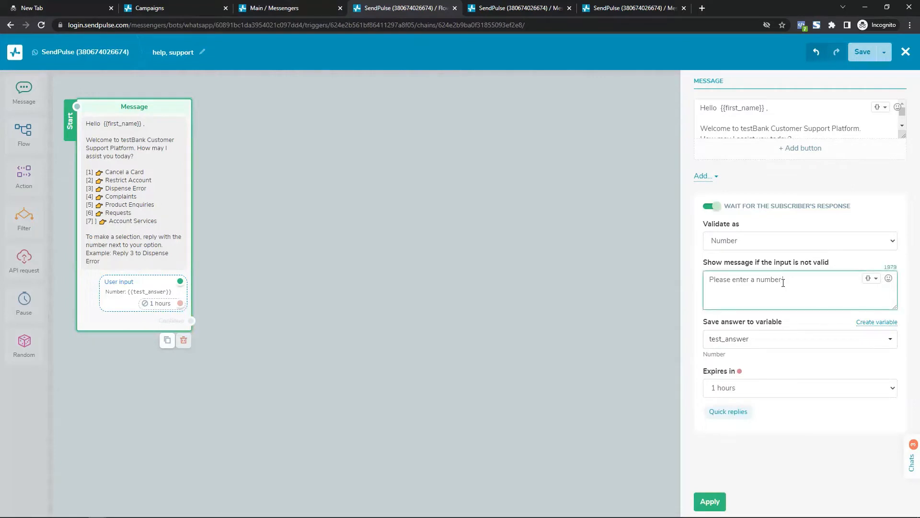
pyautogui.write('from the options above')
pyautogui.click(717, 501)
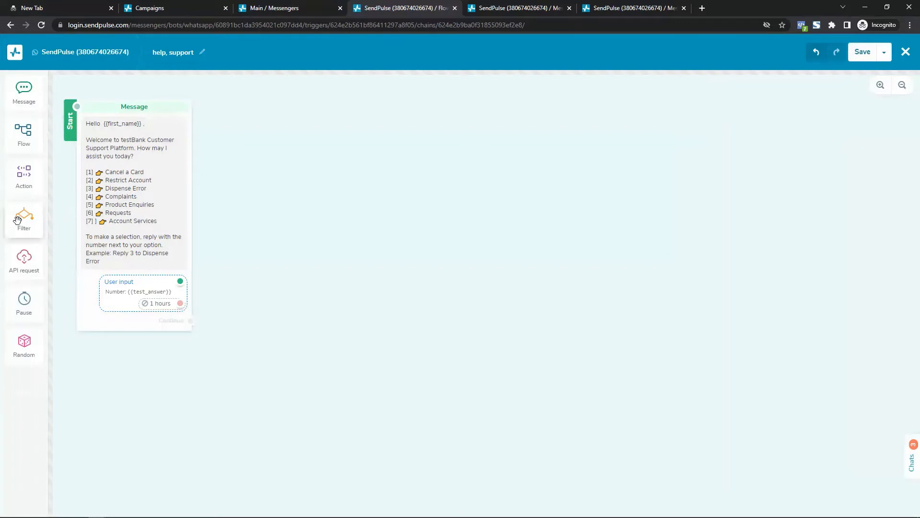
# Add a filter beside the greeting message with the condition test_answer equals 1, and apply it.
pyautogui.moveTo(24, 217); pyautogui.dragTo(406, 206)
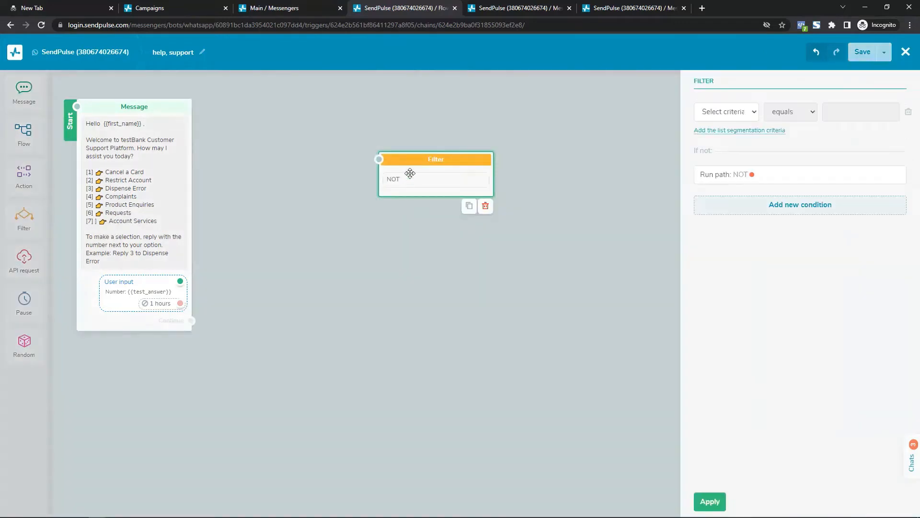
pyautogui.moveTo(410, 173); pyautogui.dragTo(314, 120)
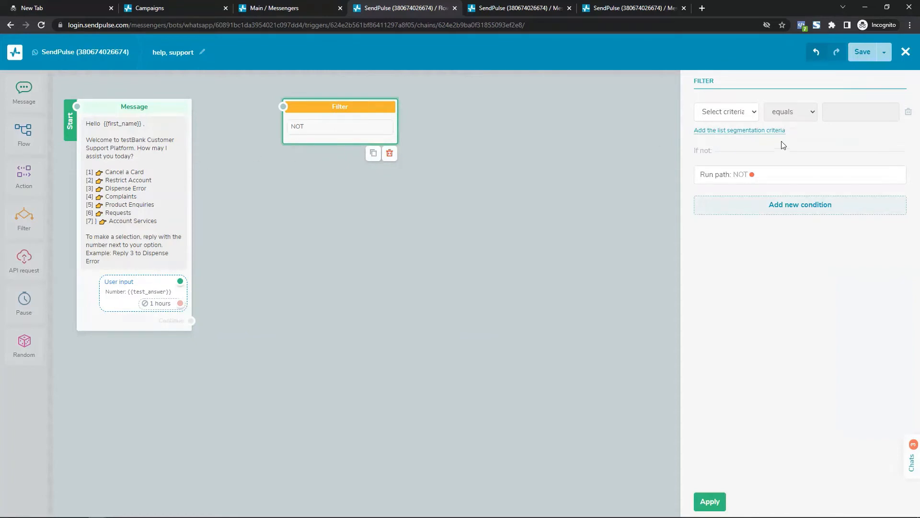
pyautogui.click(745, 117)
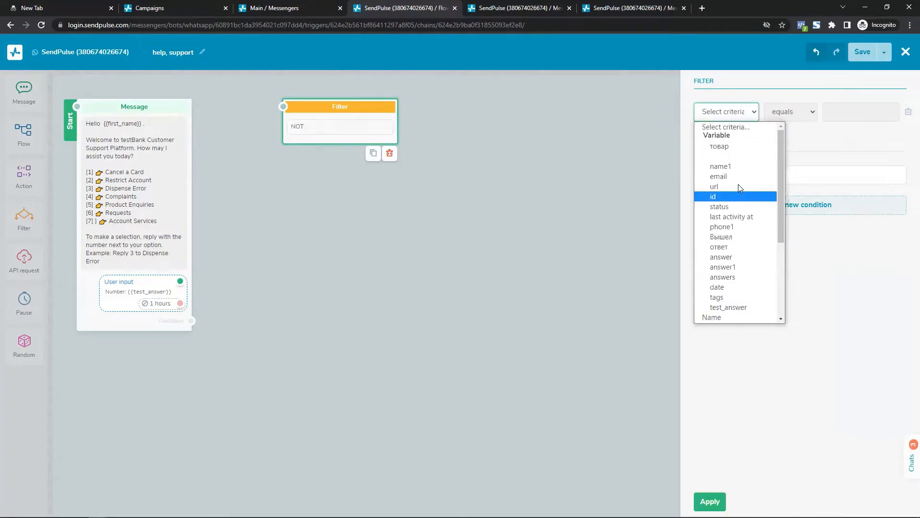
pyautogui.click(752, 307)
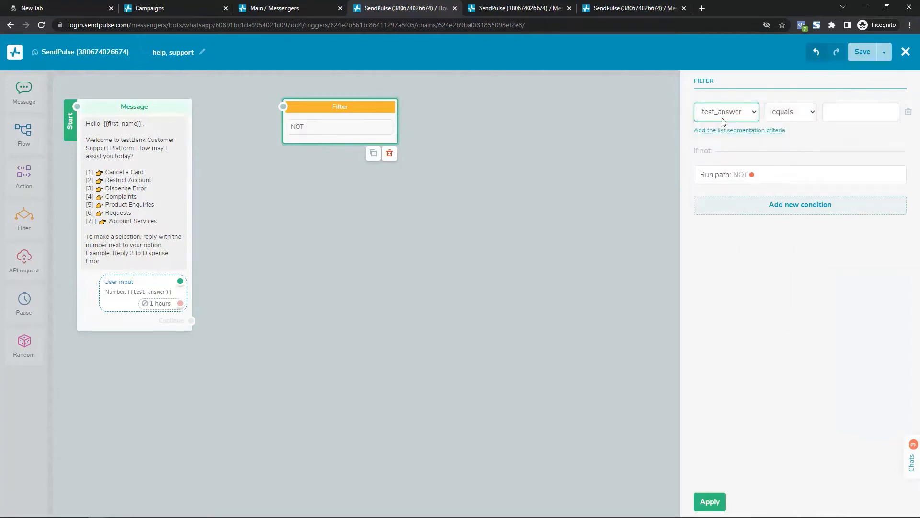
pyautogui.click(874, 113)
pyautogui.write('1')
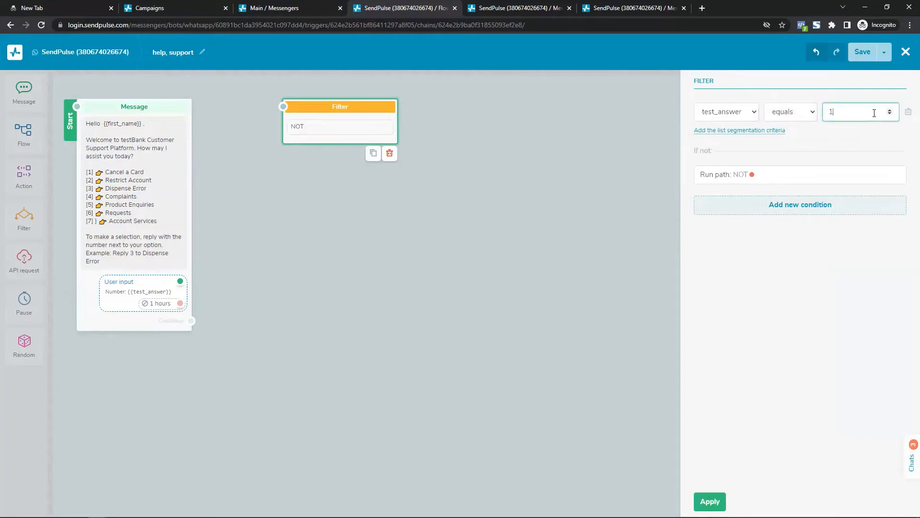
pyautogui.click(710, 501)
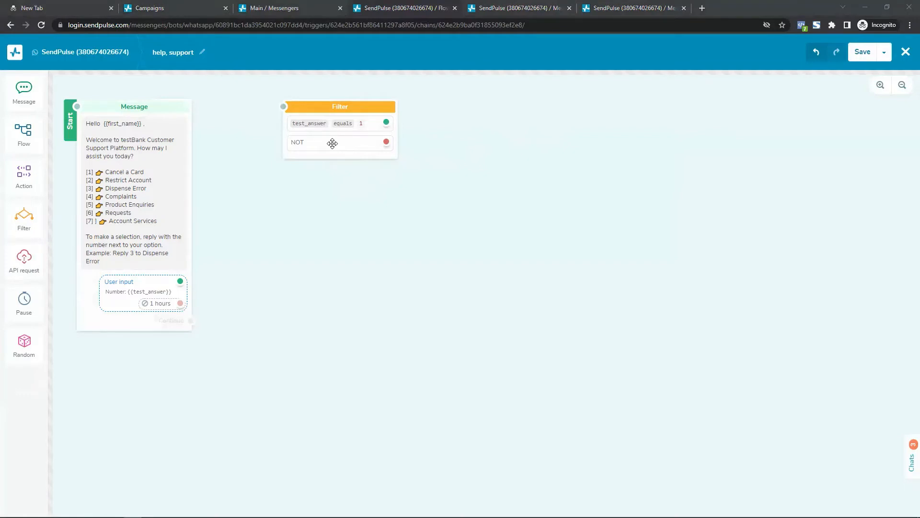
# Add a message below the filter listing options 1–7: Naira Card Request, Dollar Card Request, Card Activation, Funding a Dollar Card, Card PIN Retrieval, Token Request, Account Statement.
pyautogui.moveTo(24, 91); pyautogui.dragTo(310, 219)
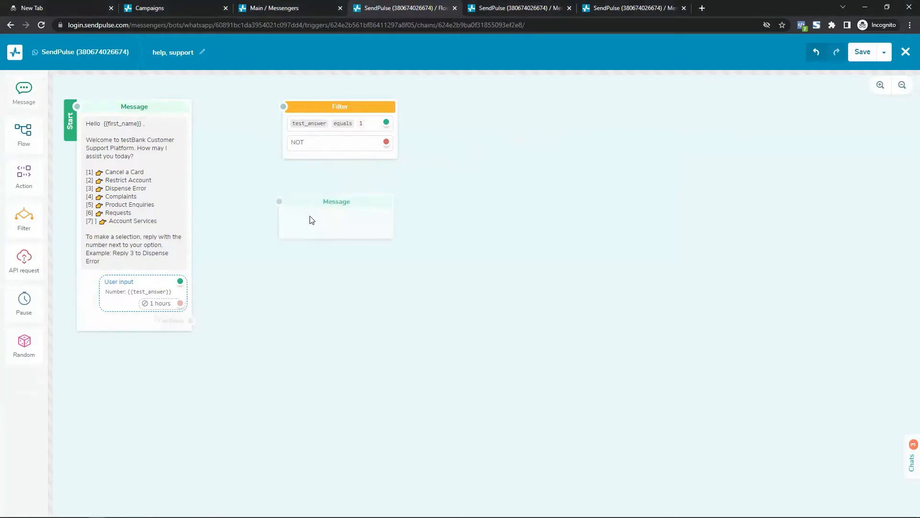
pyautogui.click(310, 215)
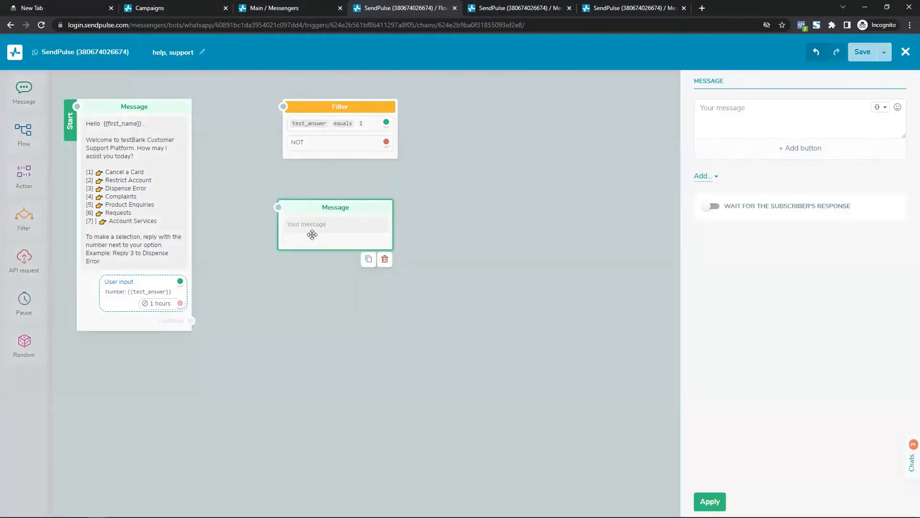
pyautogui.click(725, 129)
pyautogui.write('[1] 👉 Naira Card Request [2] 👉 Dollar Card Request [3] 👉 Card Activation [4] 👉 Funding a Dollar Card [5] 👉 Card PIN Retrieval [6] 👉 Token Request [7] 👉 Account Statement')
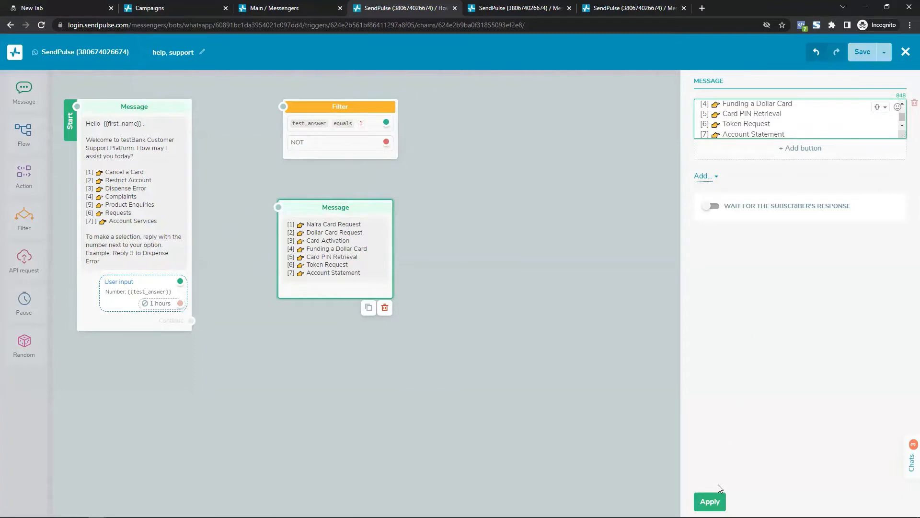
# Make the card and account request message wait for the subscriber's response and validate it as Number.
pyautogui.click(713, 207)
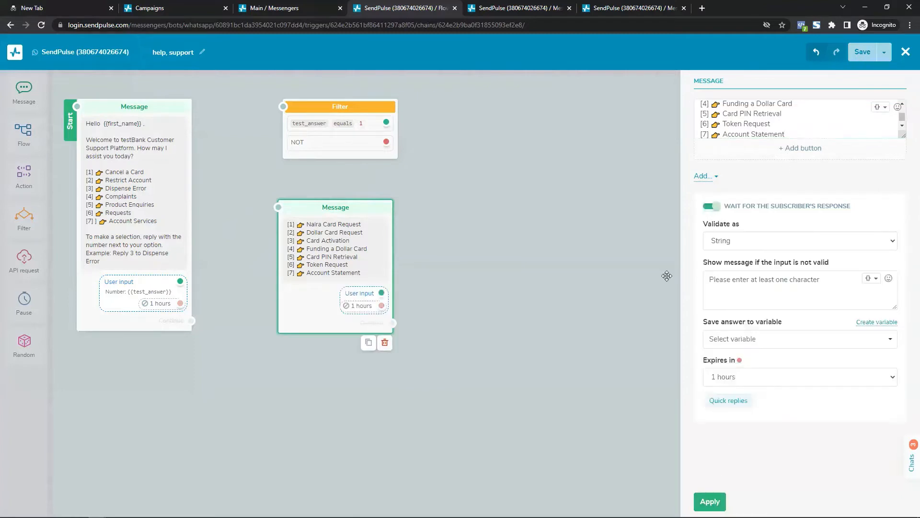
pyautogui.click(791, 242)
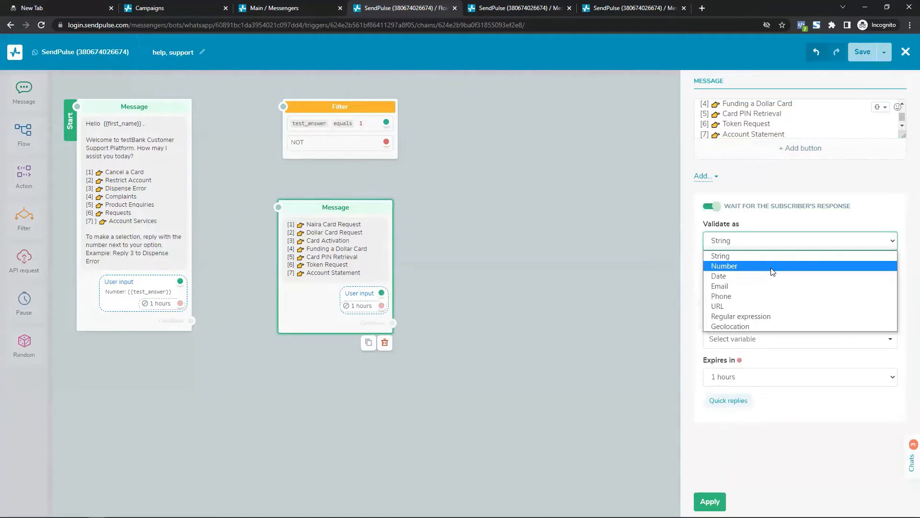
pyautogui.click(772, 269)
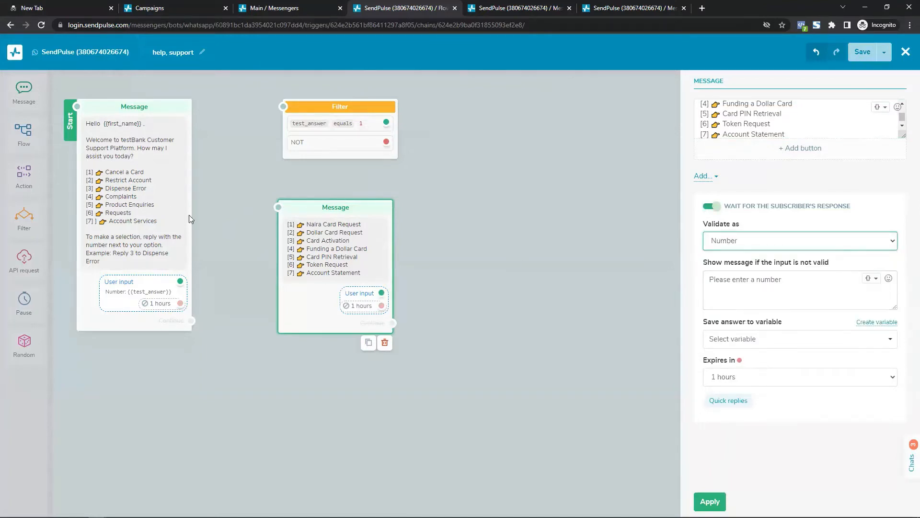
# Copy the greeting's invalid-input message "Please enter a number from the options above" into the second message, replacing its default text.
pyautogui.click(157, 209)
pyautogui.tripleClick(716, 288)
pyautogui.hotkey('ctrl', 'c')
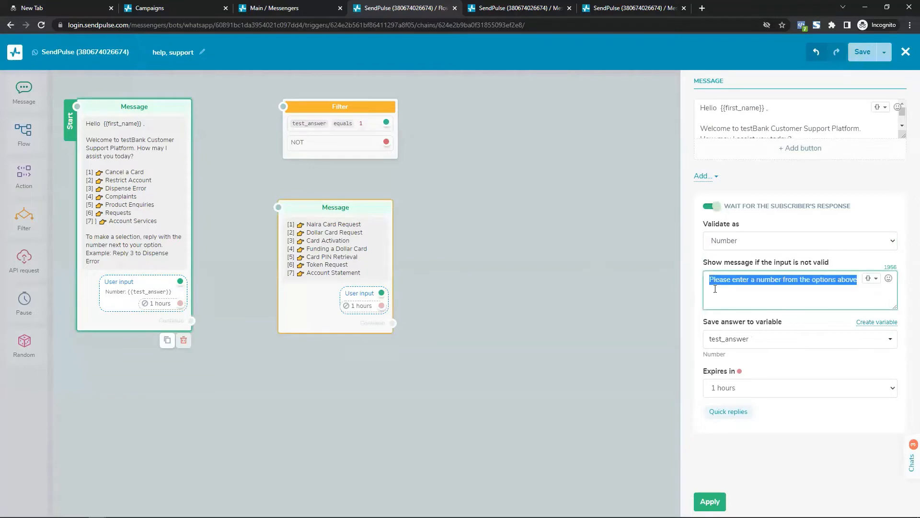
pyautogui.click(336, 254)
pyautogui.tripleClick(734, 290)
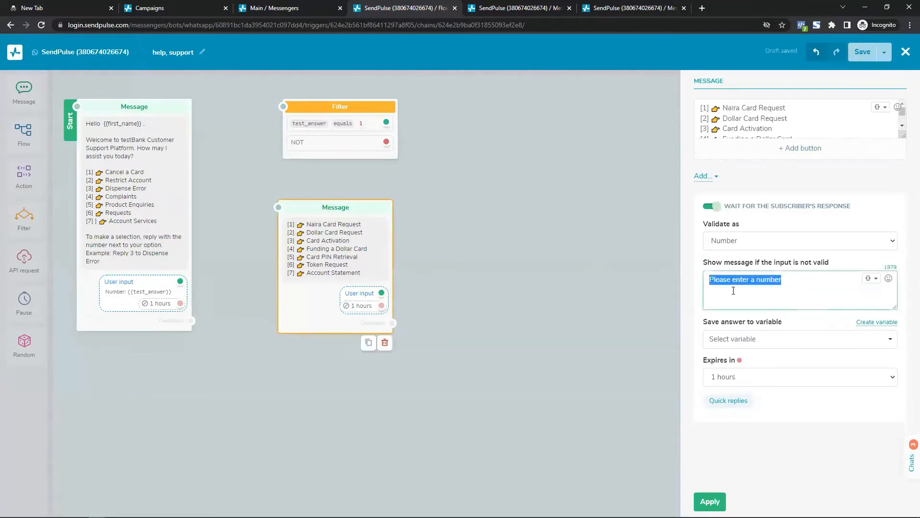
pyautogui.click(733, 290)
pyautogui.tripleClick(733, 291)
pyautogui.hotkey('ctrl', 'v')
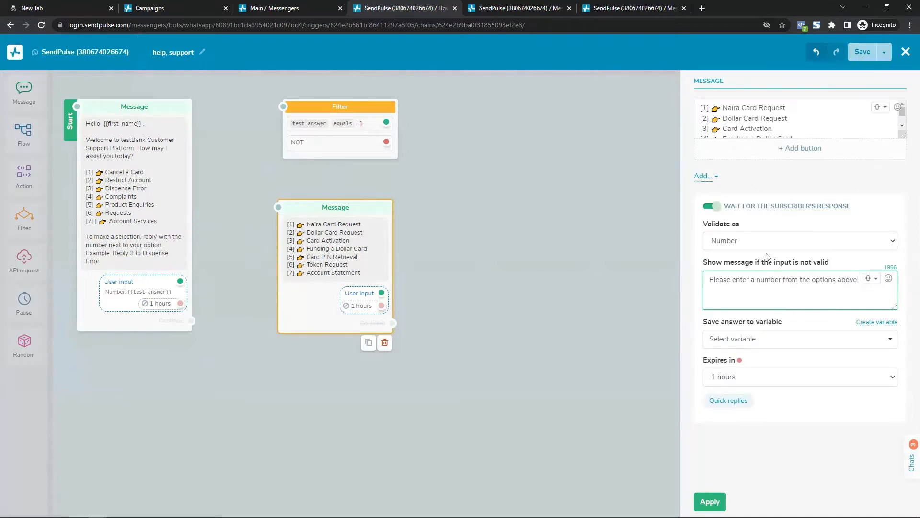
# Save the second message's answer to the variable test_answer, apply it, and move the message lower below the filter.
pyautogui.click(734, 341)
pyautogui.scroll(-5, 745, 376)
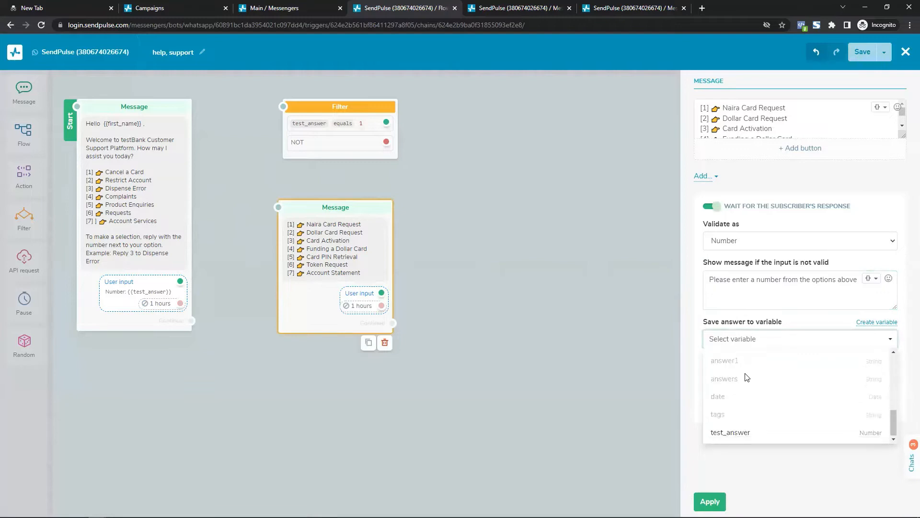
pyautogui.click(750, 433)
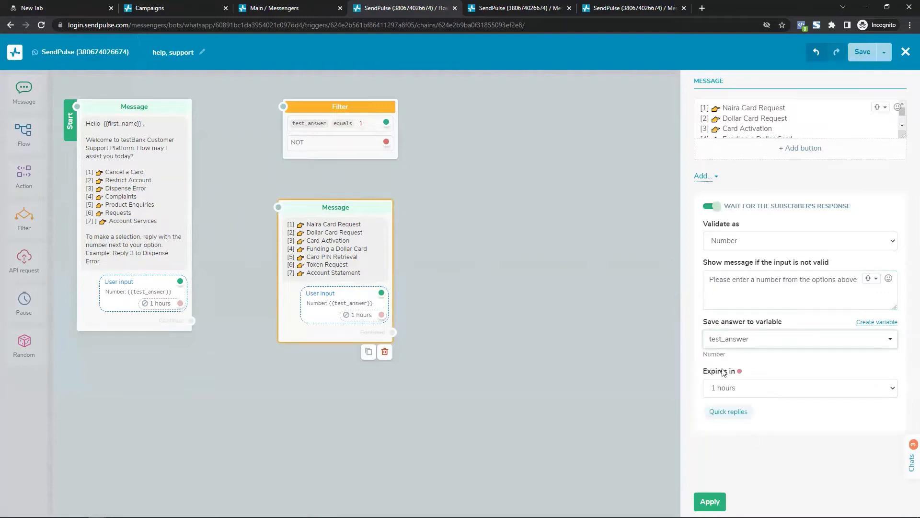
pyautogui.click(717, 498)
pyautogui.moveTo(333, 215); pyautogui.dragTo(328, 268)
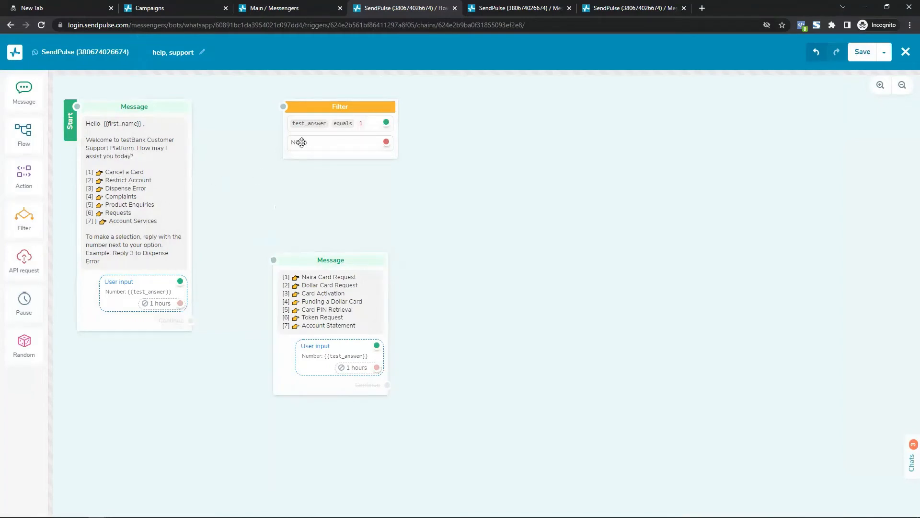
# Add a second criterion, test_answer equals 2, to the filter's first condition, keeping the match set to all.
pyautogui.click(357, 121)
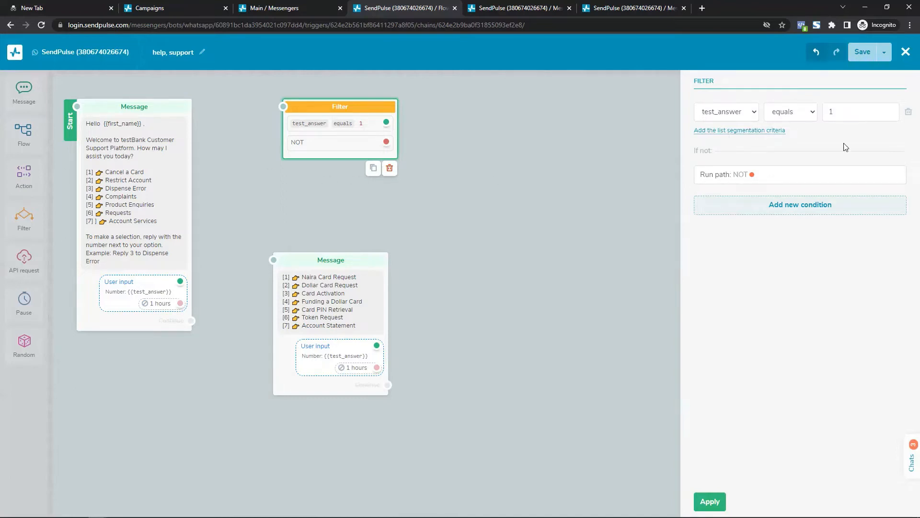
pyautogui.click(720, 138)
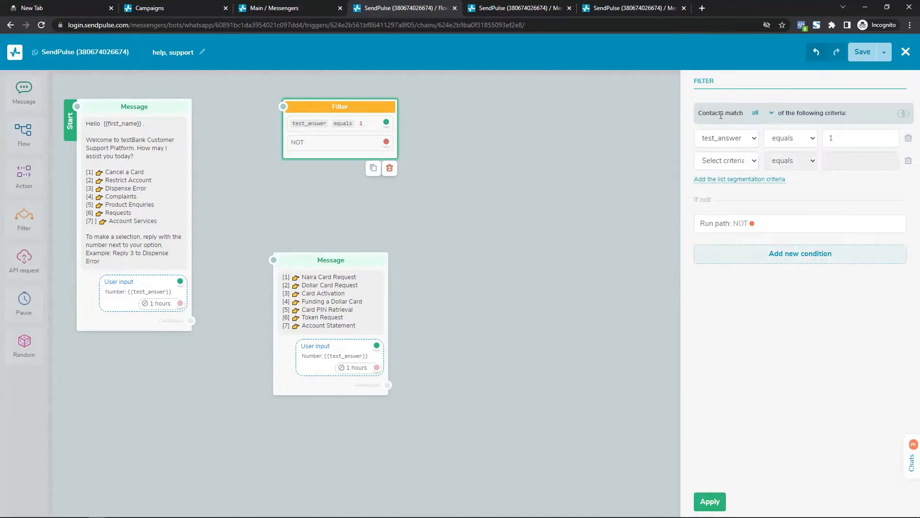
pyautogui.click(772, 114)
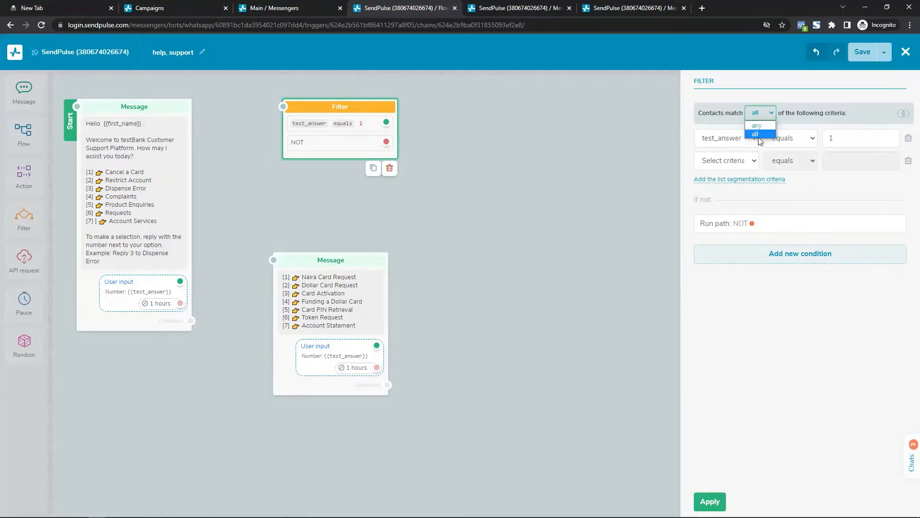
pyautogui.click(746, 163)
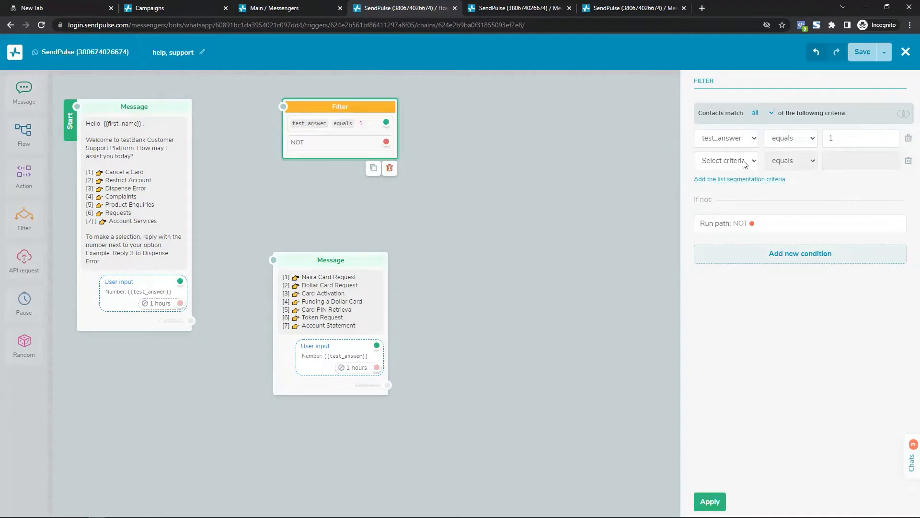
pyautogui.click(867, 168)
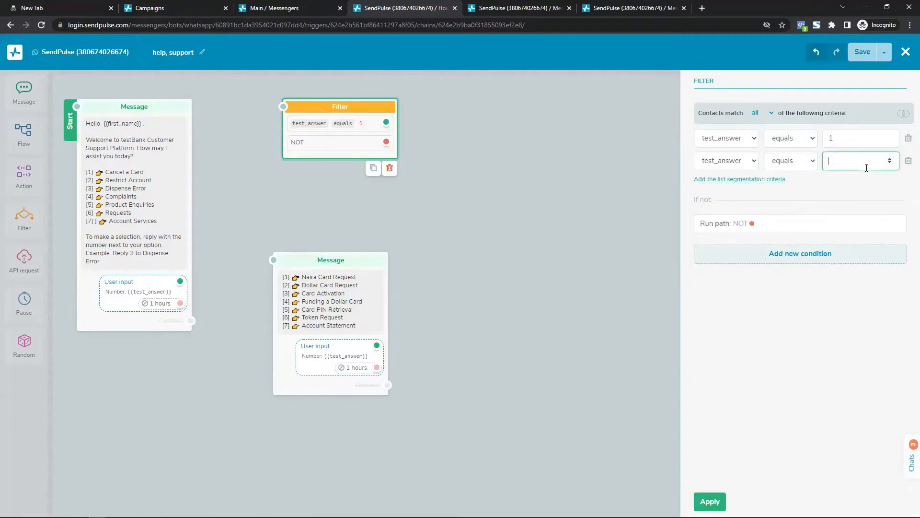
# Add a third criterion, test_answer equals 3, to the filter's first condition.
pyautogui.click(727, 179)
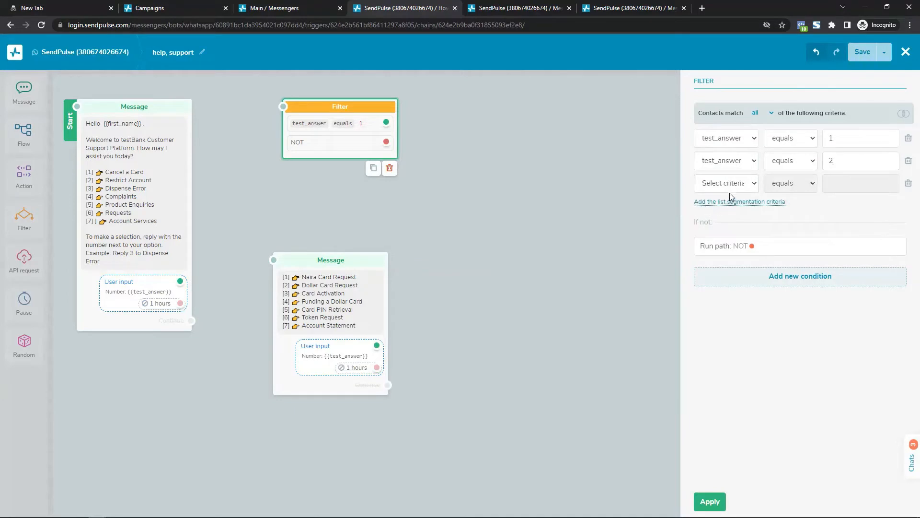
pyautogui.click(731, 190)
pyautogui.scroll(-1, 744, 282)
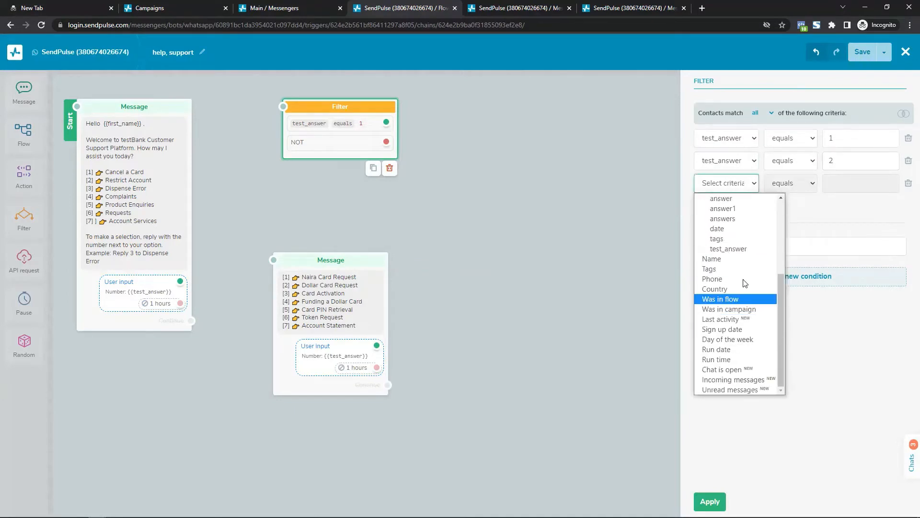
pyautogui.click(752, 253)
pyautogui.click(886, 186)
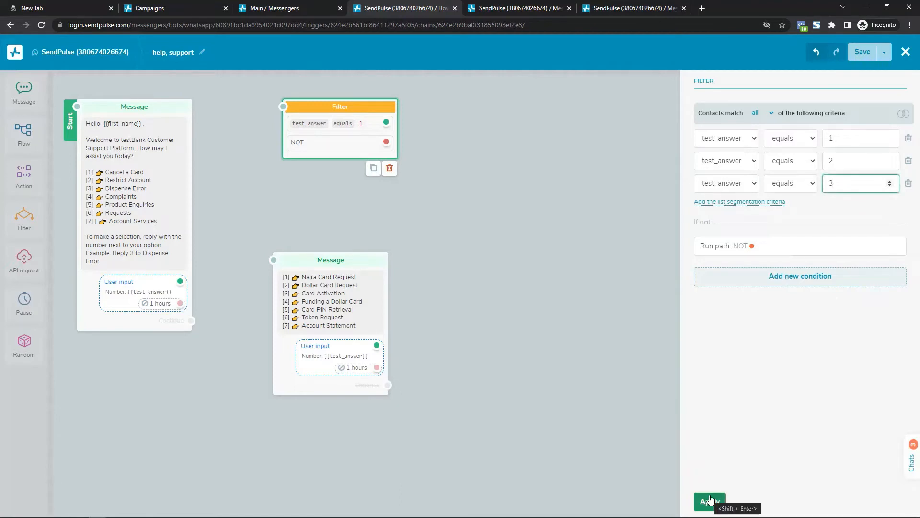
# Add a fourth blank criterion to the filter, remove it, and apply the filter.
pyautogui.click(729, 202)
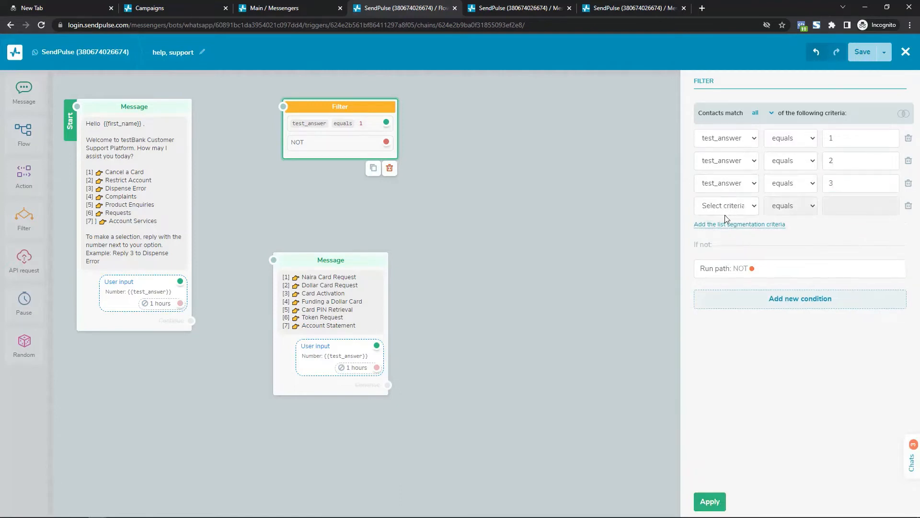
pyautogui.click(727, 208)
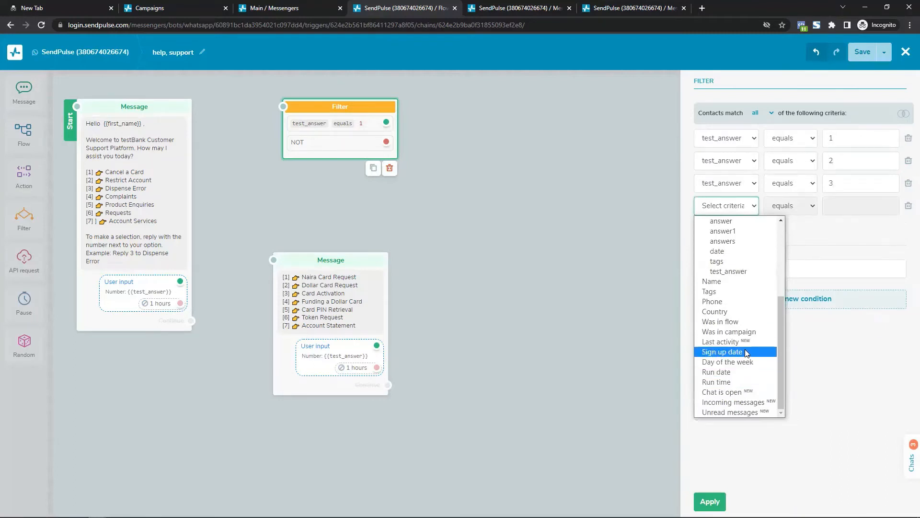
pyautogui.click(903, 192)
pyautogui.click(909, 206)
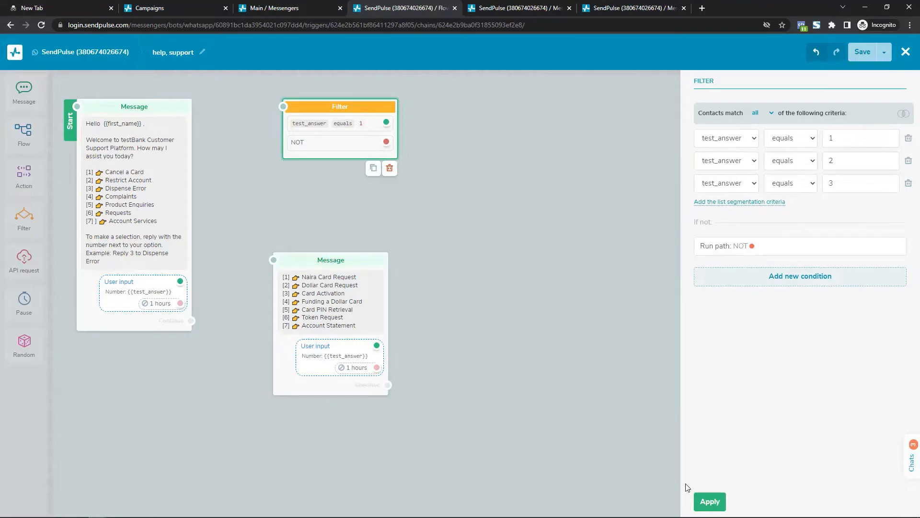
pyautogui.click(710, 502)
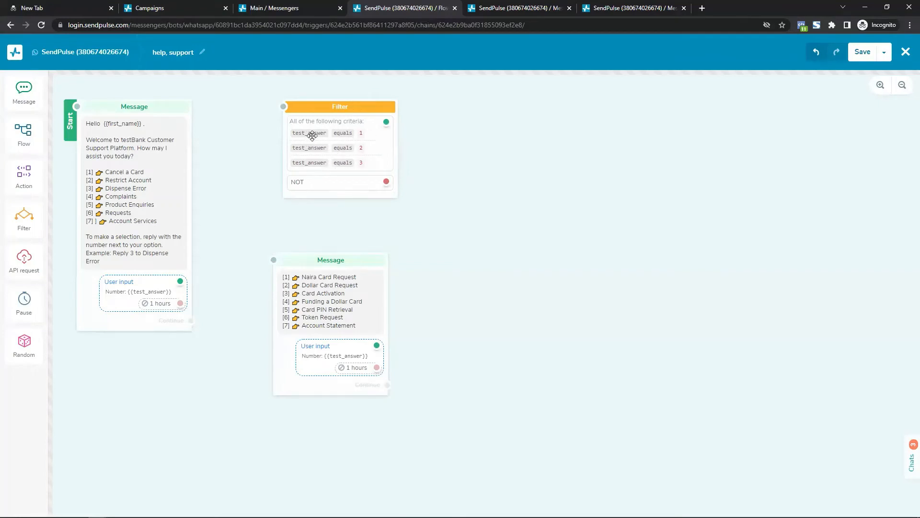
# Change the filter to match any of its criteria and apply it.
pyautogui.click(345, 139)
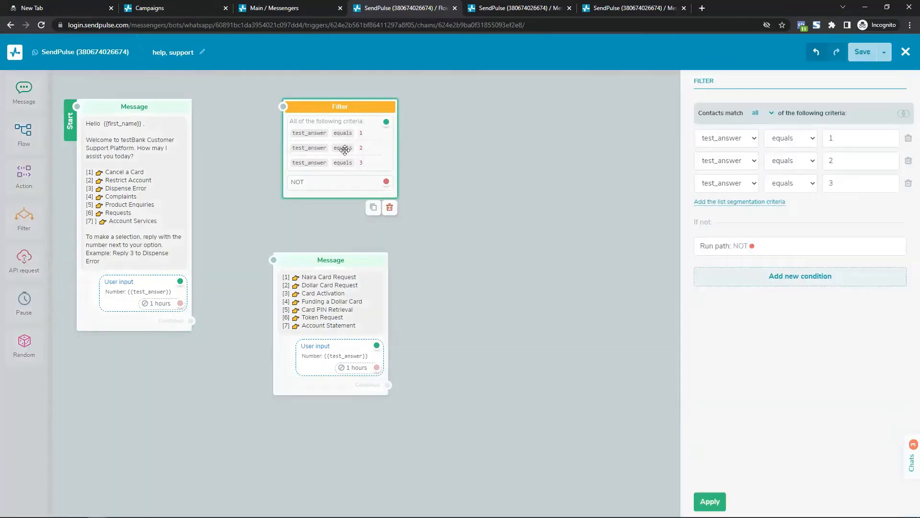
pyautogui.click(766, 112)
pyautogui.click(757, 125)
pyautogui.click(710, 502)
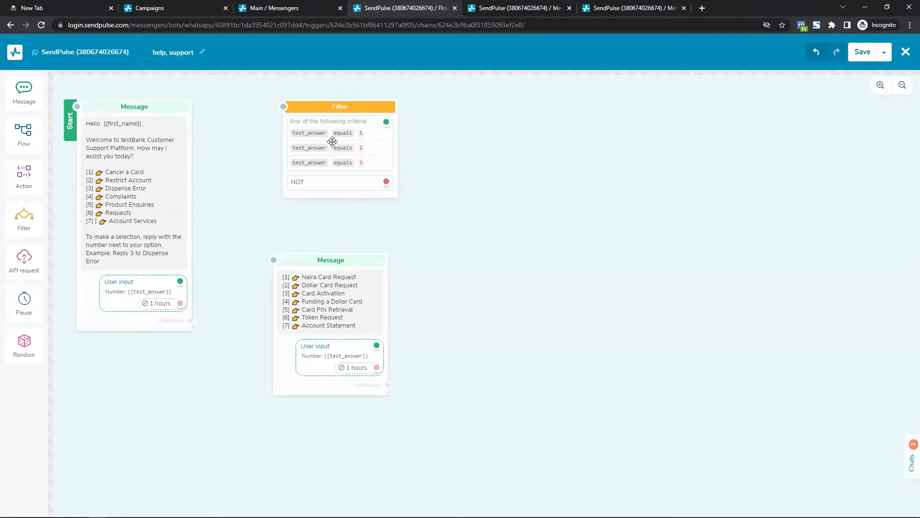
# Remove the criteria for answers 2 and 3 from the filter's first condition.
pyautogui.click(368, 150)
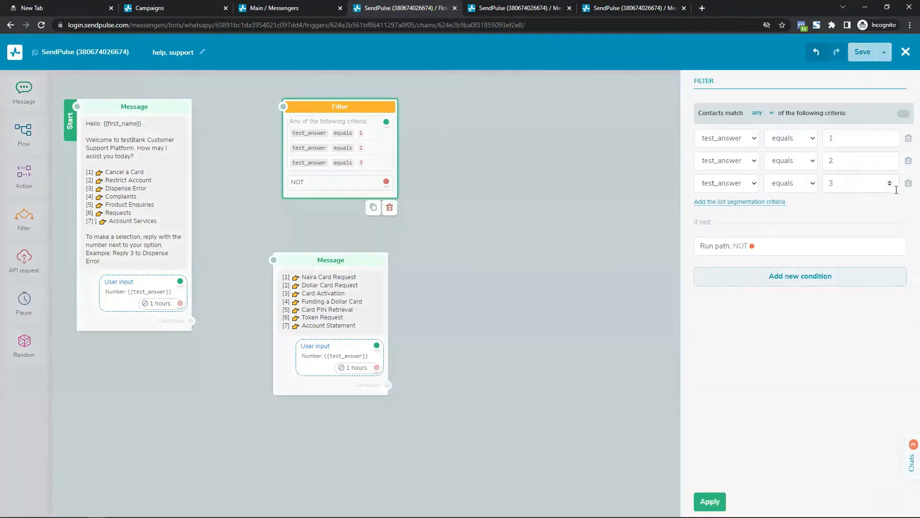
pyautogui.click(908, 183)
pyautogui.click(909, 161)
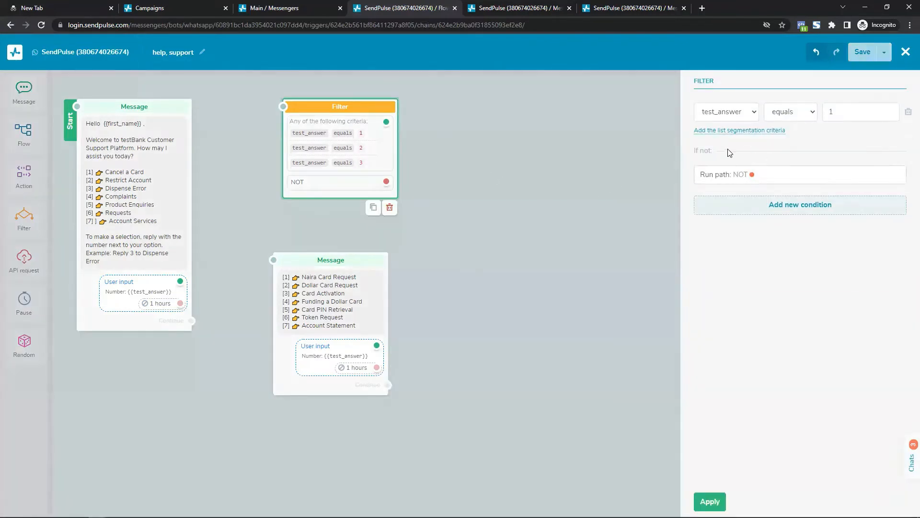
# Add a separate second condition to the filter with test_answer equals 2.
pyautogui.click(715, 208)
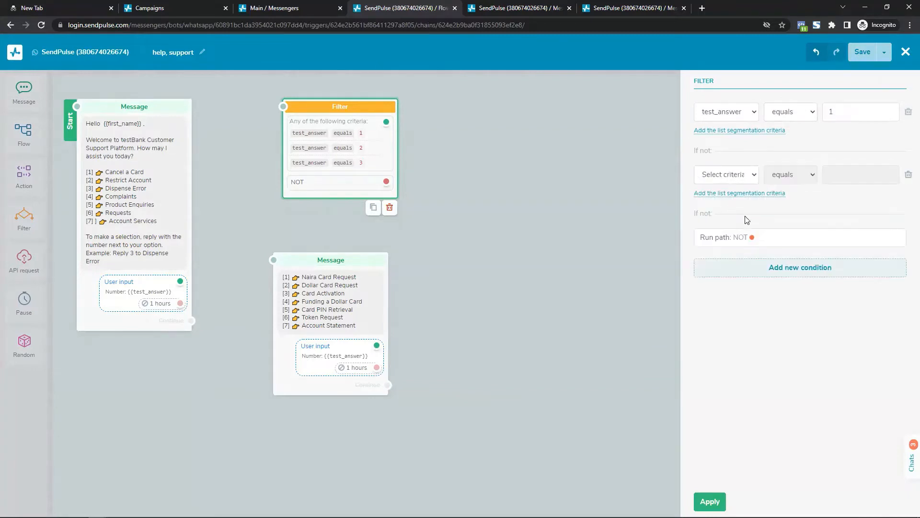
pyautogui.click(741, 177)
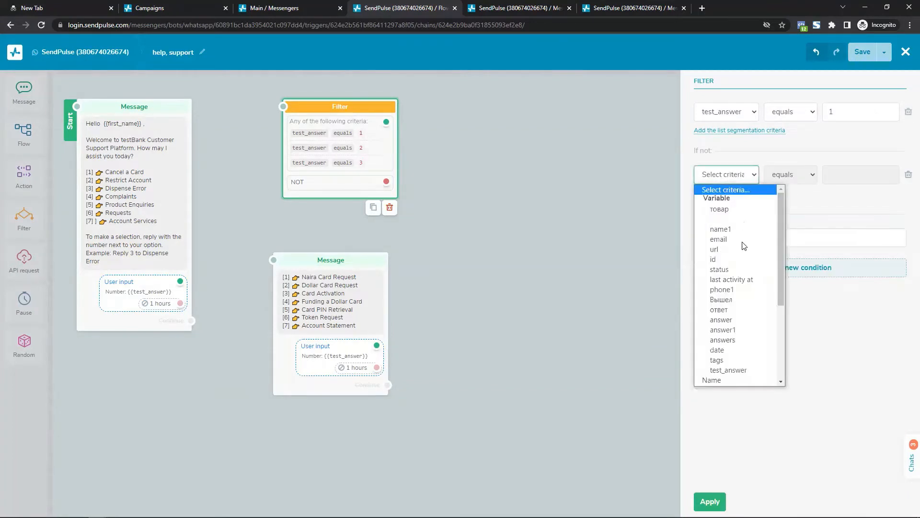
pyautogui.click(729, 370)
pyautogui.click(852, 173)
pyautogui.write('2')
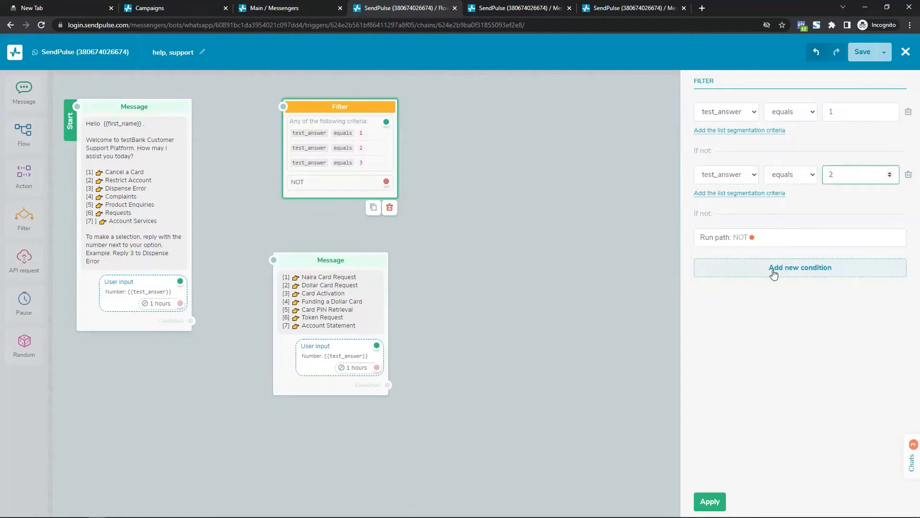
# Add a third separate condition with test_answer equals 3 and apply the filter.
pyautogui.click(777, 272)
pyautogui.click(740, 242)
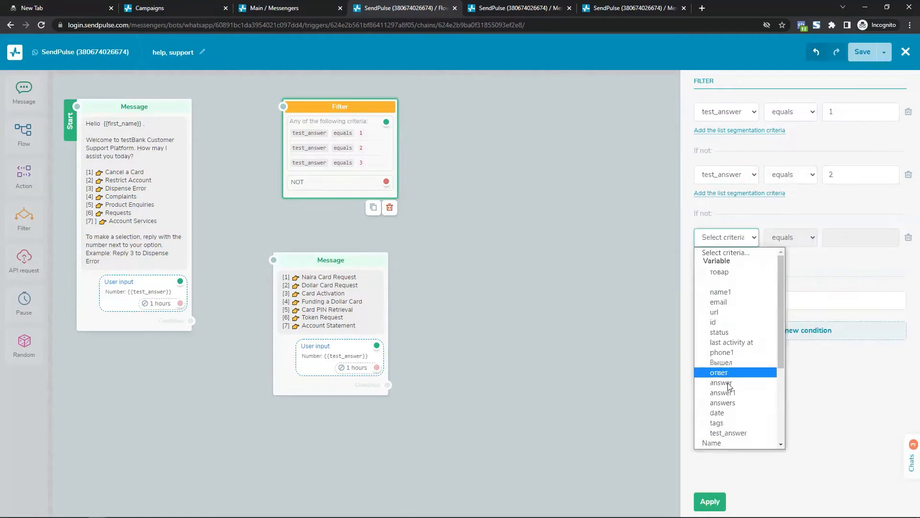
pyautogui.click(732, 434)
pyautogui.click(858, 232)
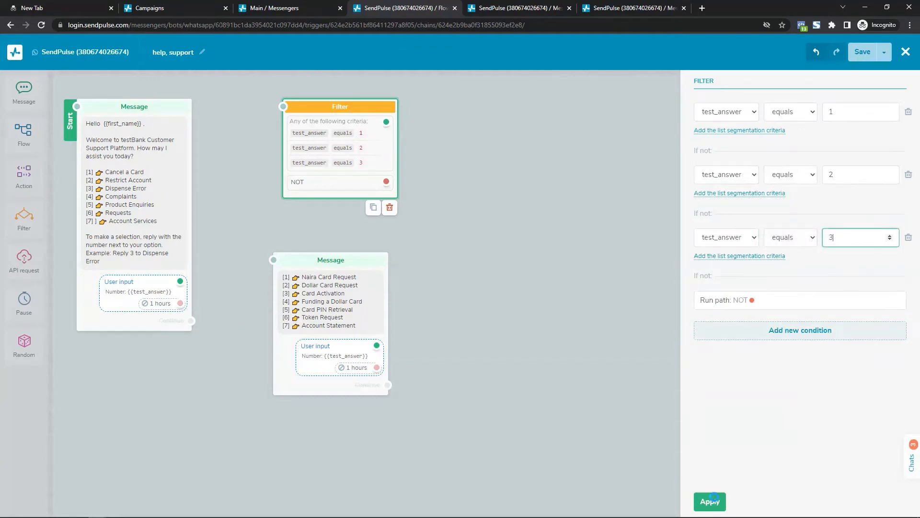
pyautogui.click(714, 497)
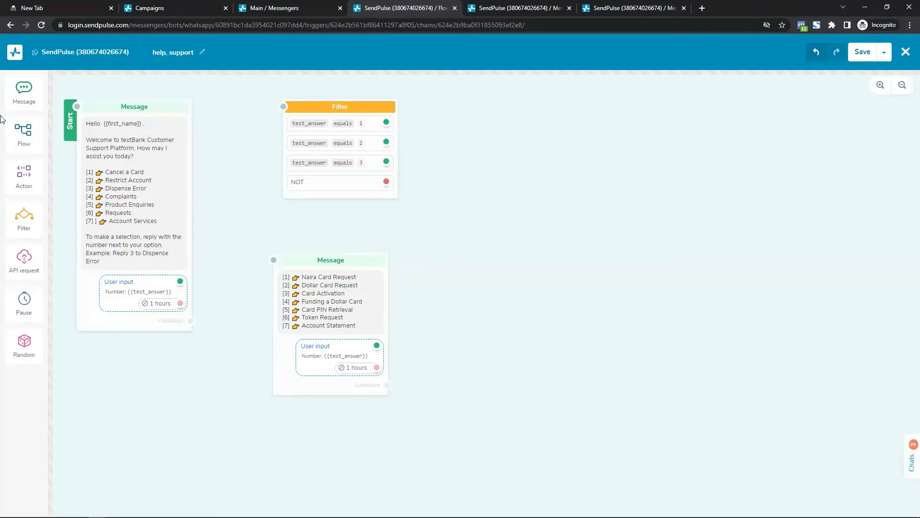
# Add three empty message blocks to the flow in the free area beside the filter.
pyautogui.moveTo(24, 91); pyautogui.dragTo(497, 142)
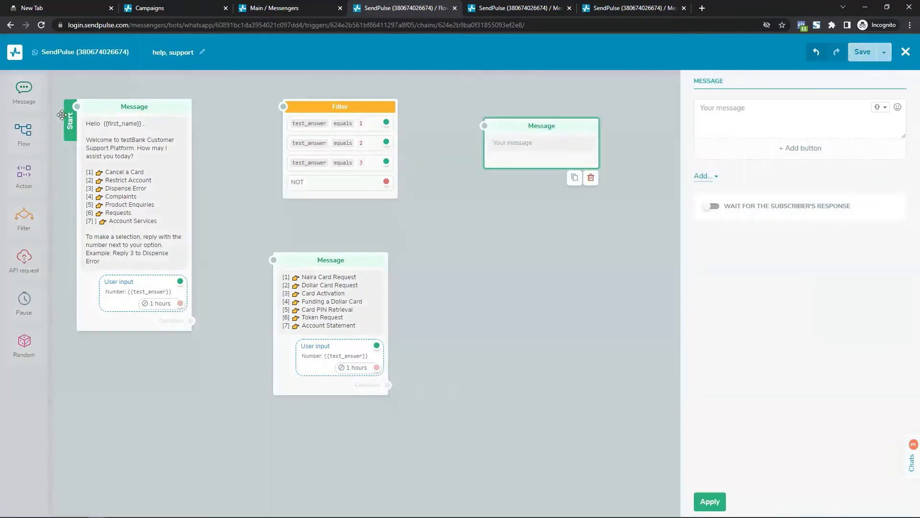
pyautogui.click(626, 376)
pyautogui.click(24, 91)
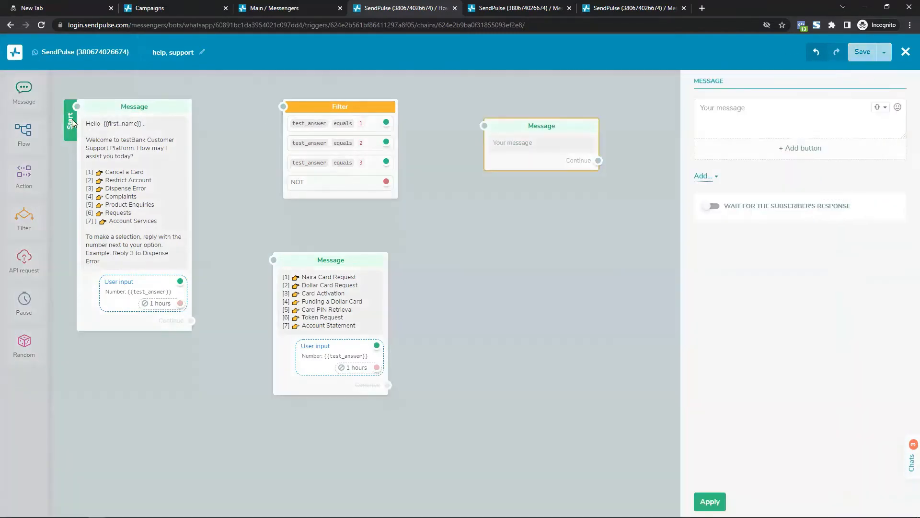
pyautogui.click(72, 124)
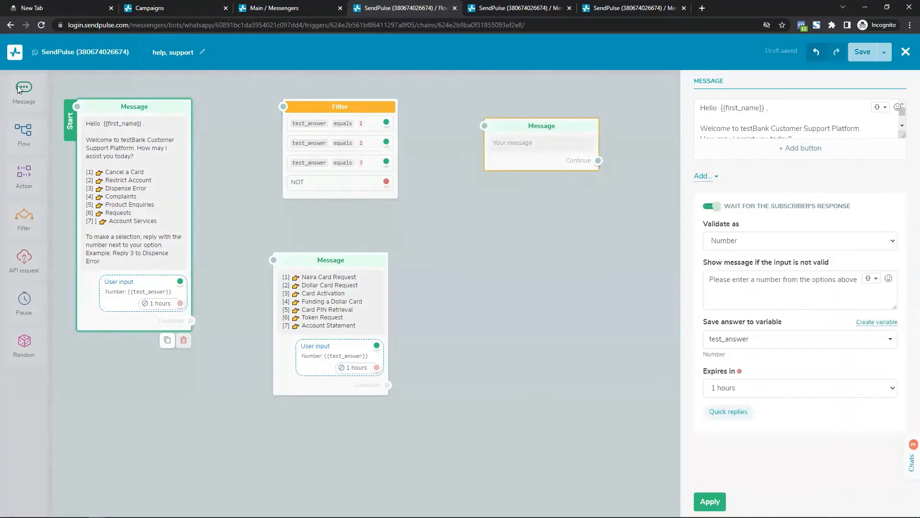
pyautogui.click(712, 500)
pyautogui.moveTo(34, 93); pyautogui.dragTo(547, 254)
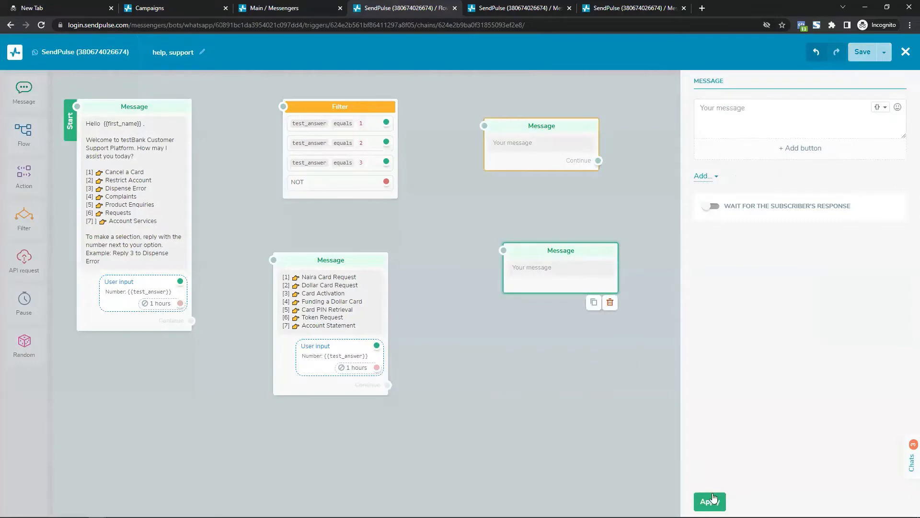
pyautogui.click(690, 436)
pyautogui.scroll(-5, 690, 436)
pyautogui.moveTo(690, 436)
pyautogui.mouseDown()
pyautogui.moveTo(333, 177)
pyautogui.moveTo(246, 86)
pyautogui.moveTo(485, 339)
pyautogui.moveTo(401, 261)
pyautogui.moveTo(387, 265)
pyautogui.mouseUp()
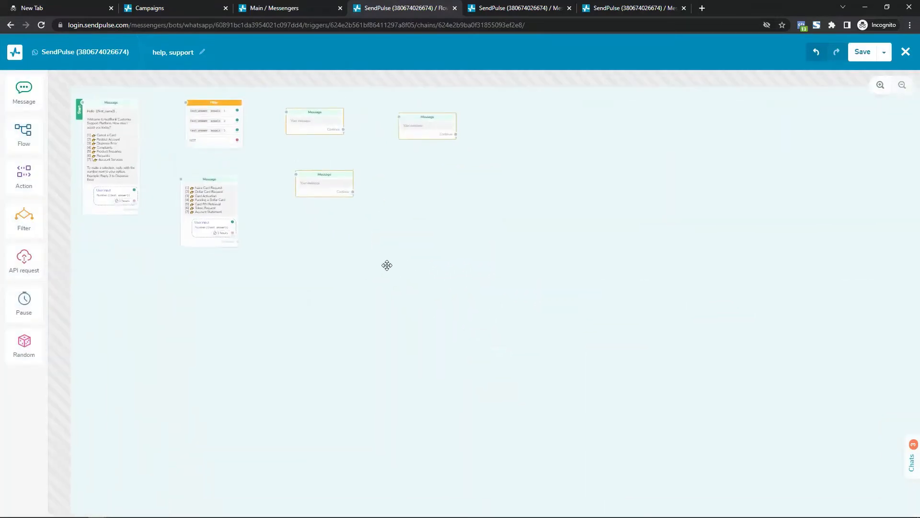
pyautogui.scroll(4, 205, 170)
pyautogui.scroll(-2, 204, 170)
pyautogui.moveTo(204, 170); pyautogui.dragTo(371, 280)
pyautogui.moveTo(337, 223); pyautogui.dragTo(329, 227)
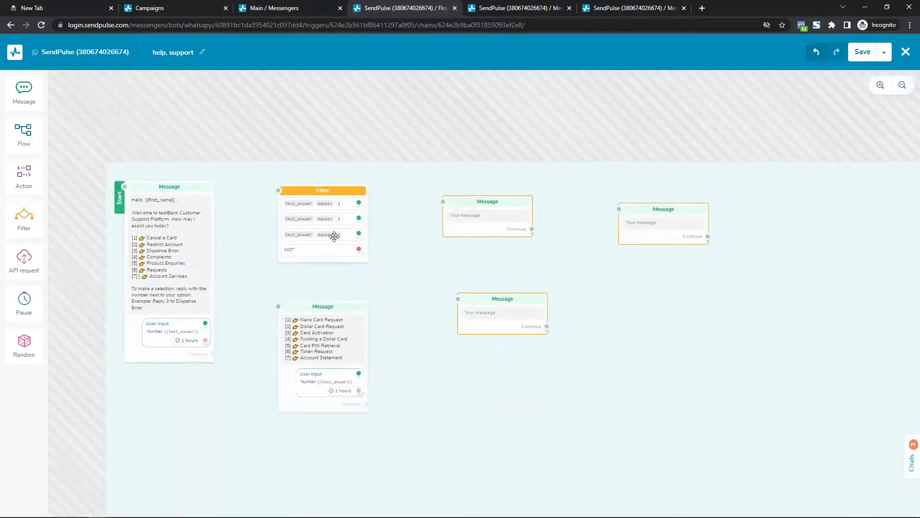
pyautogui.moveTo(404, 269); pyautogui.dragTo(341, 174)
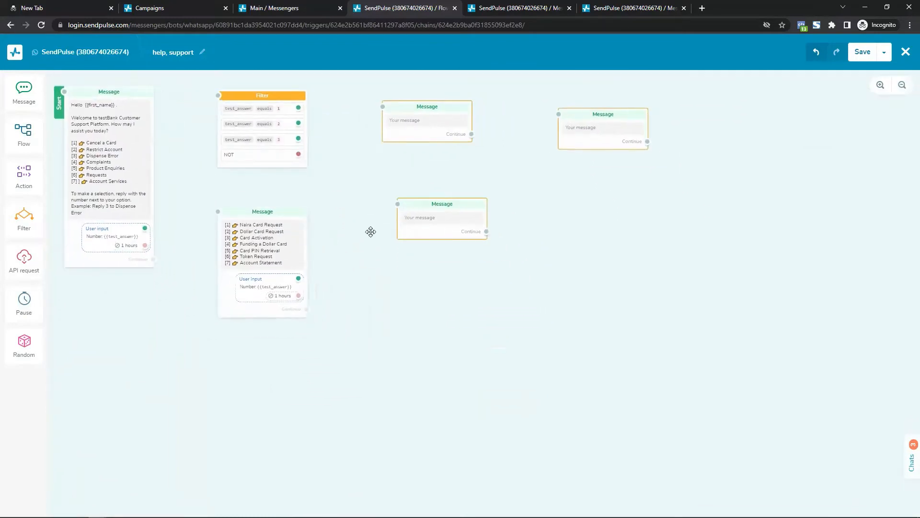
pyautogui.scroll(2, 372, 232)
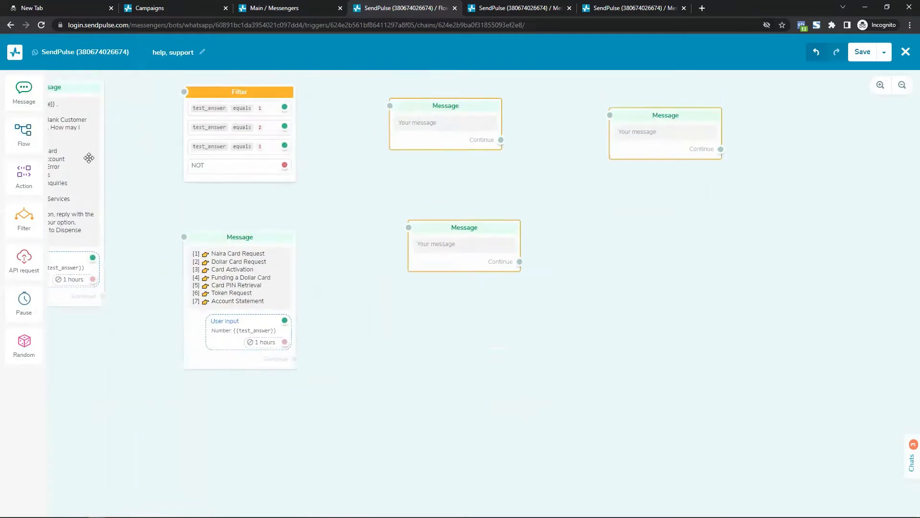
pyautogui.moveTo(23, 136); pyautogui.dragTo(628, 311)
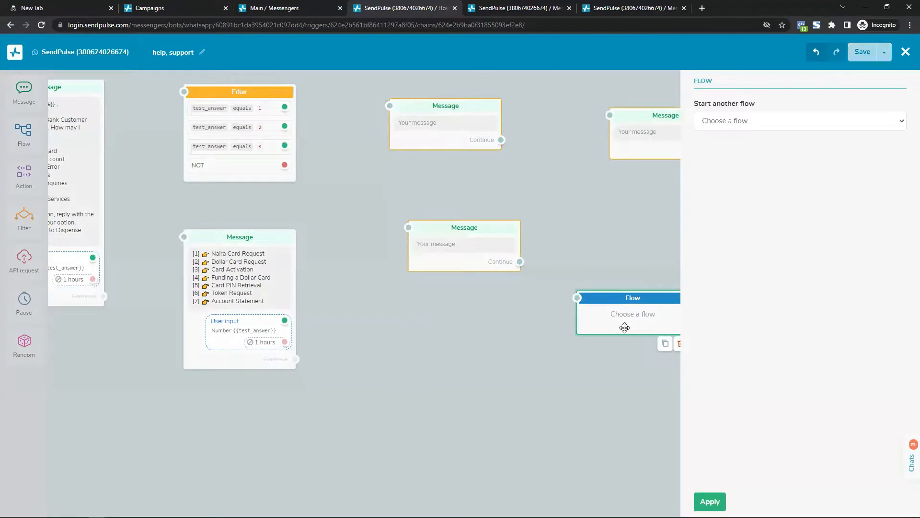
pyautogui.moveTo(651, 309); pyautogui.dragTo(534, 314)
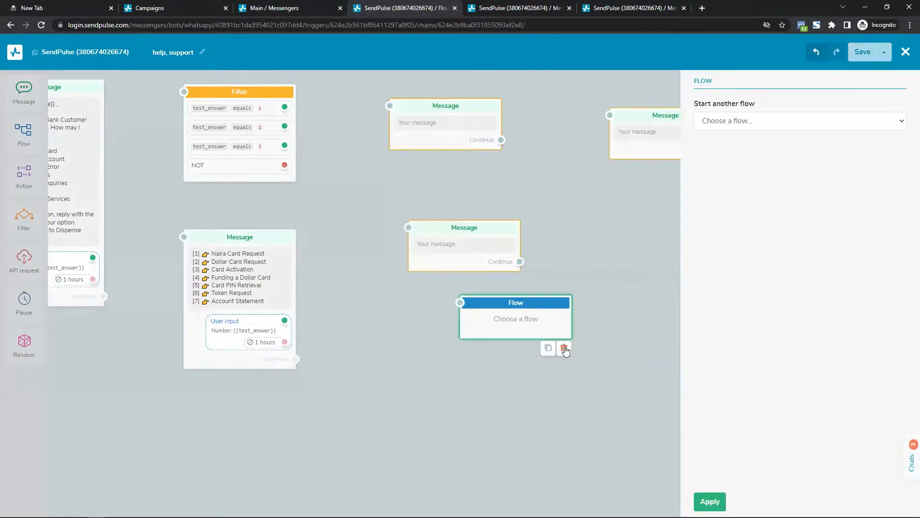
pyautogui.click(564, 348)
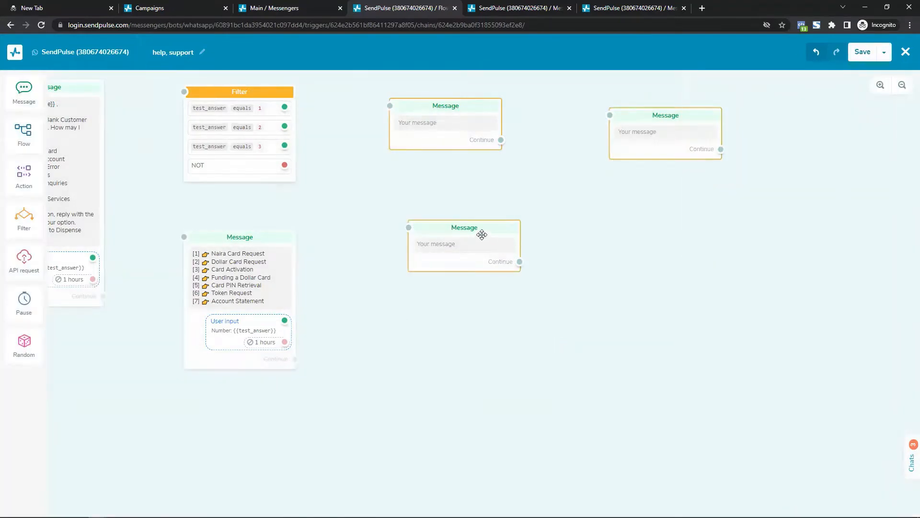
# Rearrange the empty messages so one sits next to the filter and another beside the card request options message.
pyautogui.moveTo(489, 236); pyautogui.dragTo(467, 232)
pyautogui.click(445, 137)
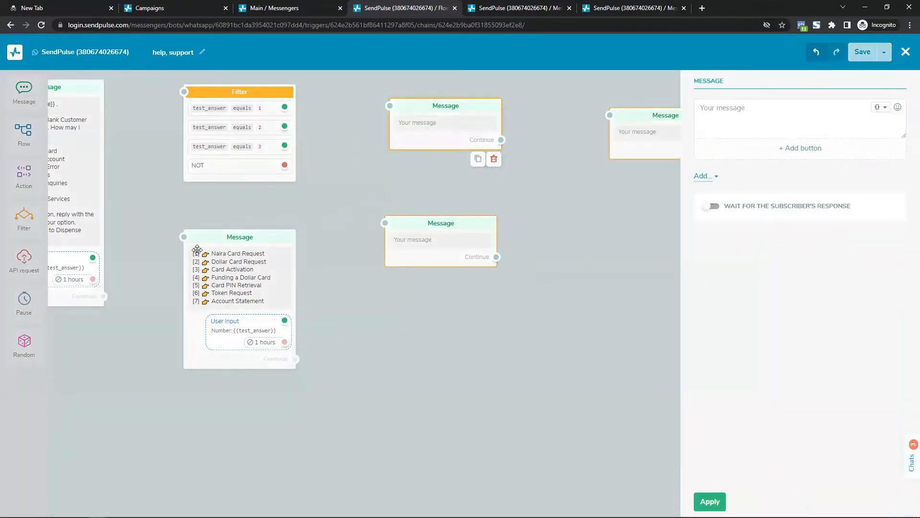
pyautogui.click(193, 210)
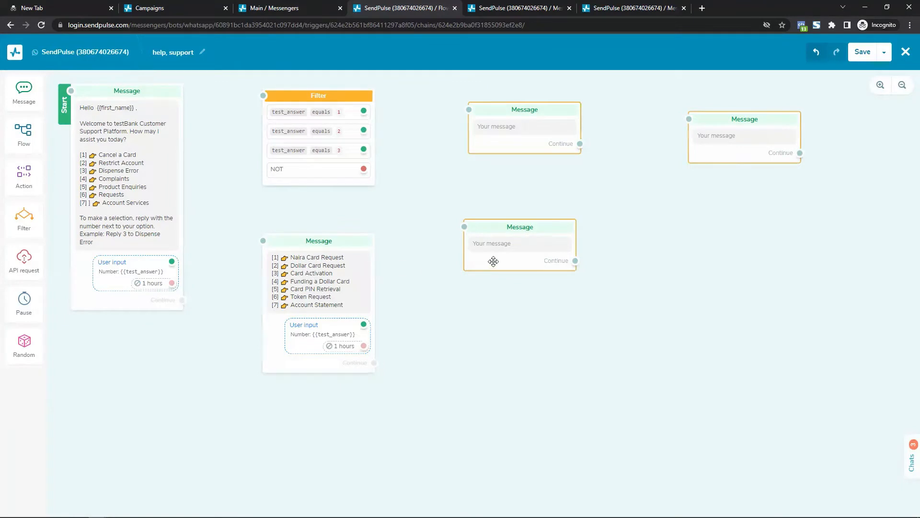
pyautogui.moveTo(493, 261); pyautogui.dragTo(498, 359)
pyautogui.moveTo(498, 144)
pyautogui.mouseDown()
pyautogui.moveTo(702, 339)
pyautogui.moveTo(485, 146)
pyautogui.mouseUp()
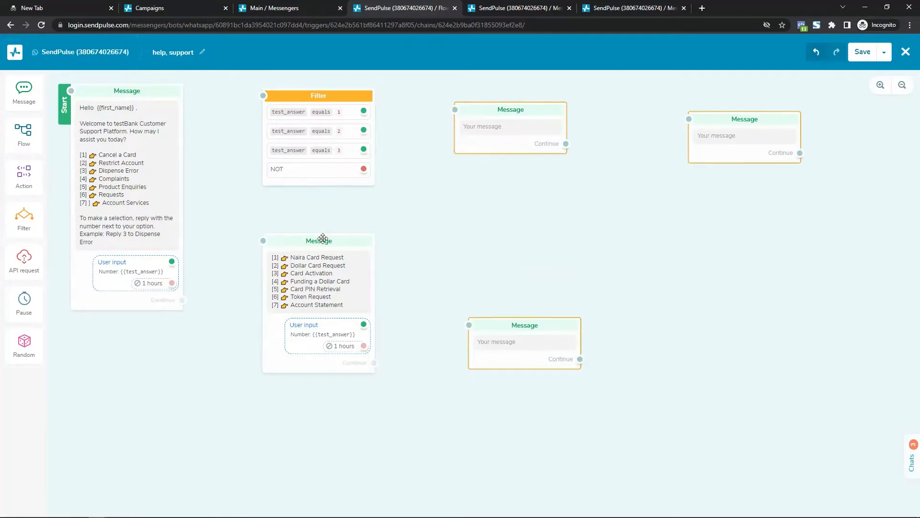
# Write "Kindly texts *737*cancleCard to cancle your card" in the empty message nearest the filter and connect the filter's answer 1 to it.
pyautogui.moveTo(483, 140); pyautogui.dragTo(489, 140)
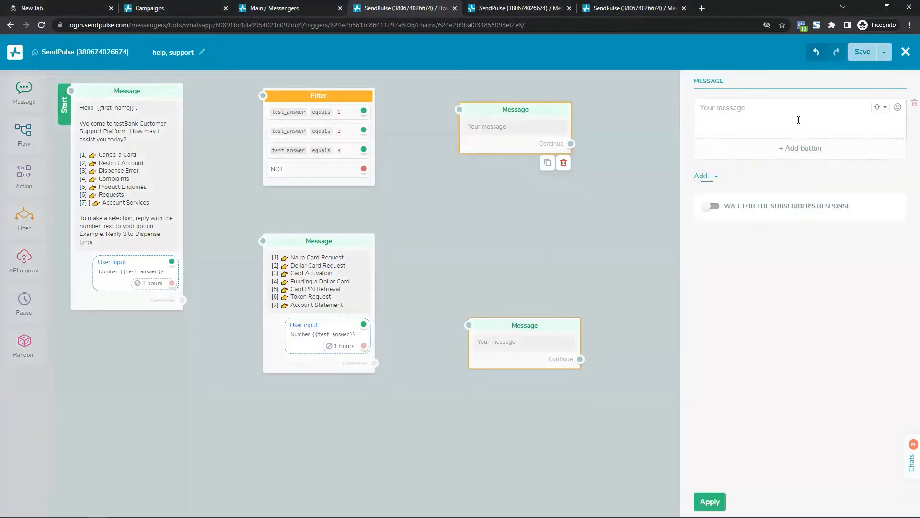
pyautogui.click(799, 120)
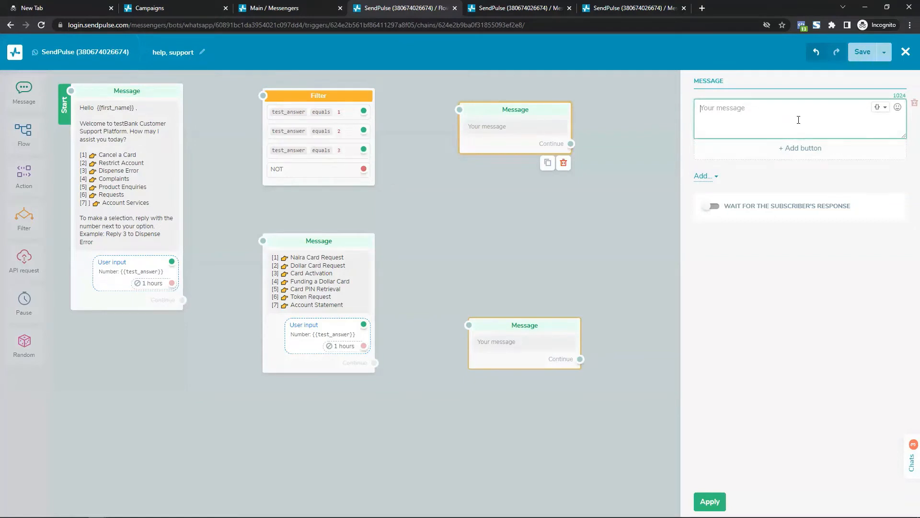
pyautogui.write('Kindly texts *737*ca')
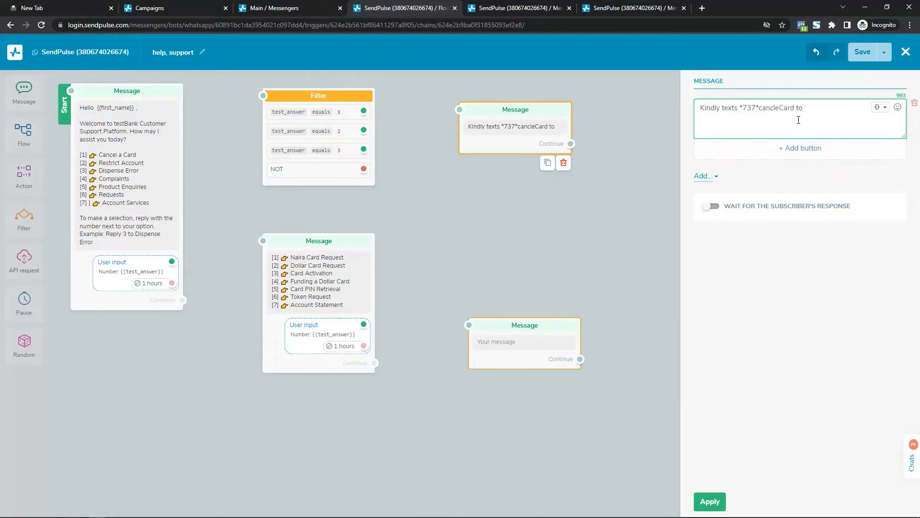
pyautogui.write('ncle your card')
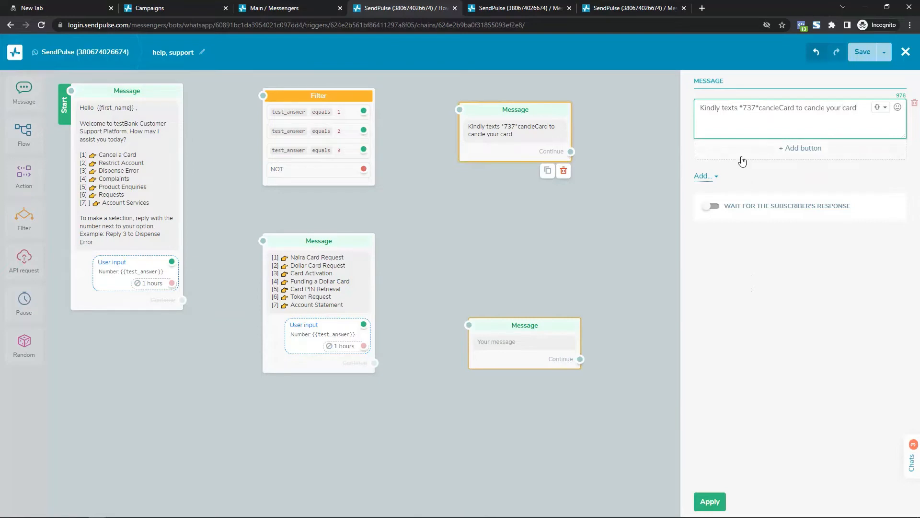
pyautogui.hotkey('ctrl', 'a')
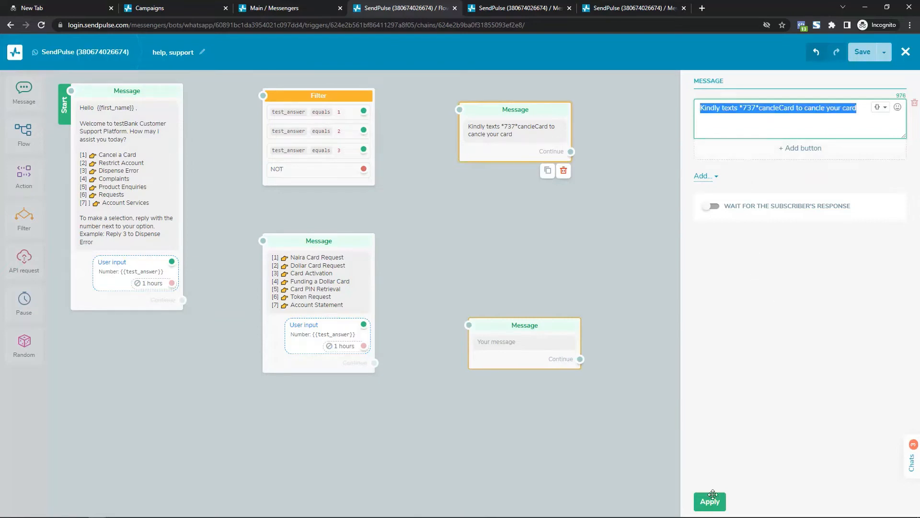
pyautogui.click(383, 116)
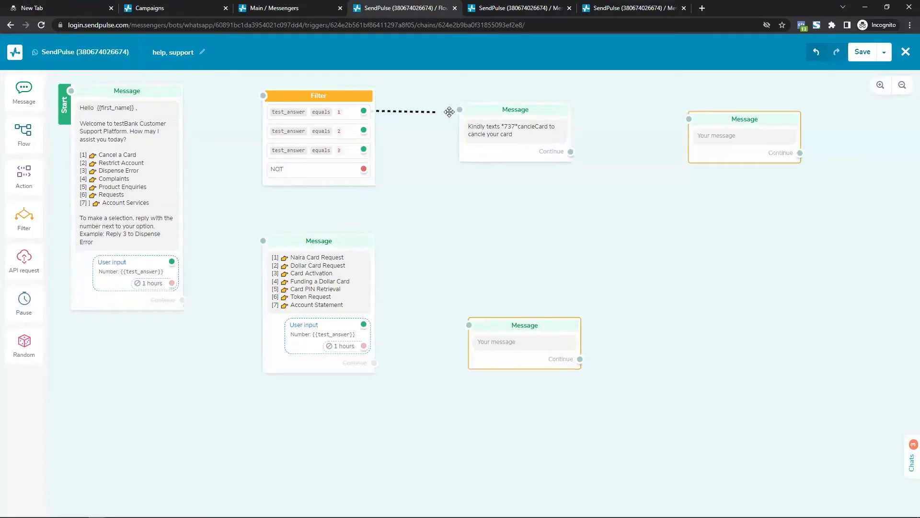
pyautogui.moveTo(364, 112); pyautogui.dragTo(460, 112)
# Connect the filter's answer 2 to the farthest empty message and set its text to "Your account has been restricted".
pyautogui.moveTo(364, 130); pyautogui.dragTo(690, 120)
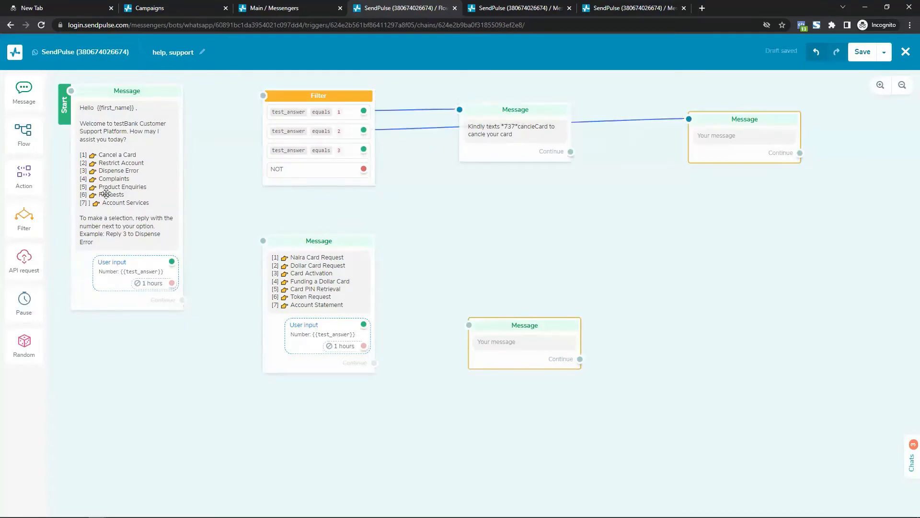
pyautogui.click(734, 127)
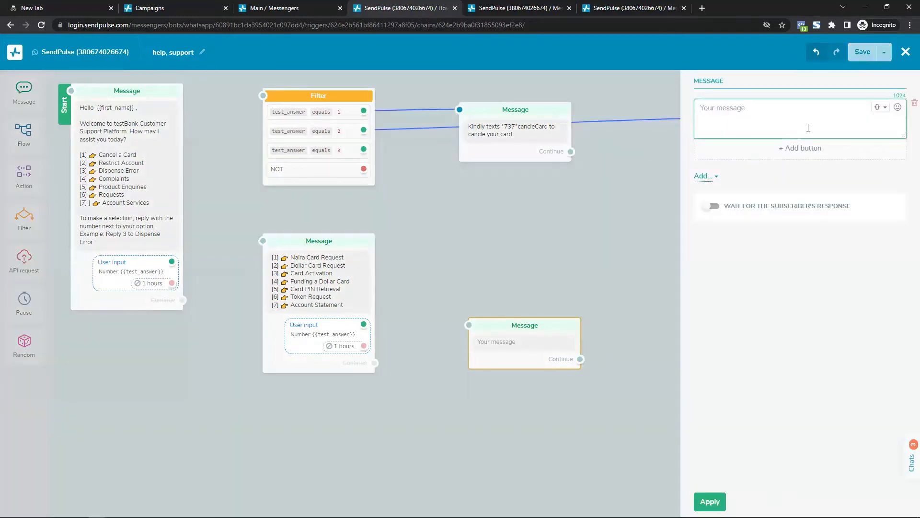
pyautogui.write('Y')
pyautogui.click(716, 502)
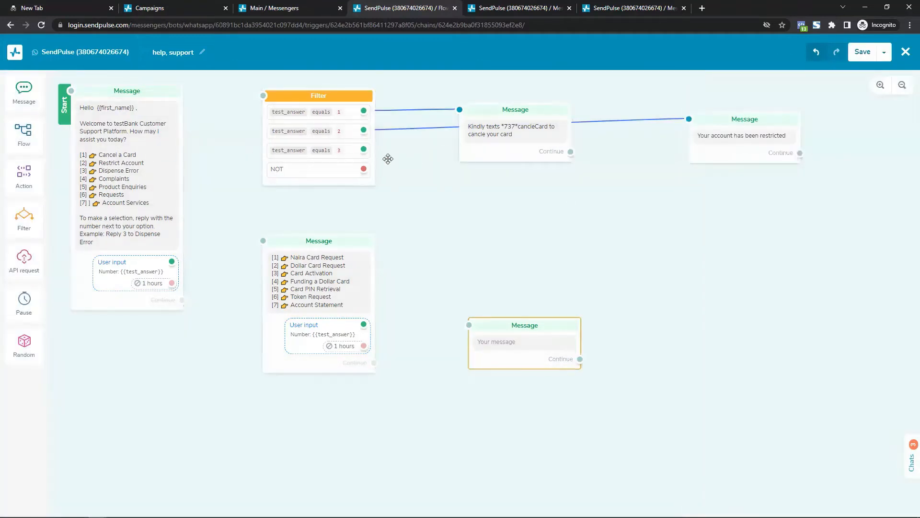
# Move the remaining empty message below the card cancellation message, connect the filter's answer 3 to it and write "Request Recieved" in it.
pyautogui.moveTo(364, 149); pyautogui.dragTo(502, 212)
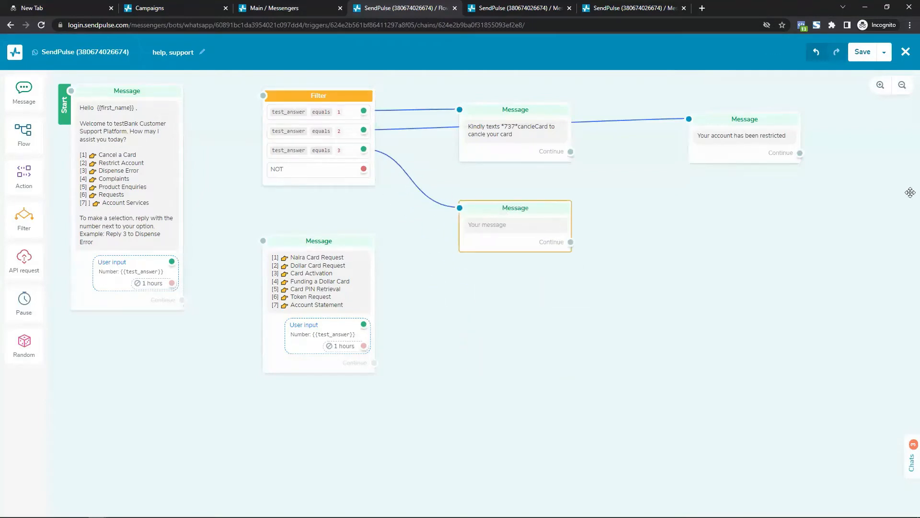
pyautogui.click(549, 211)
pyautogui.click(823, 110)
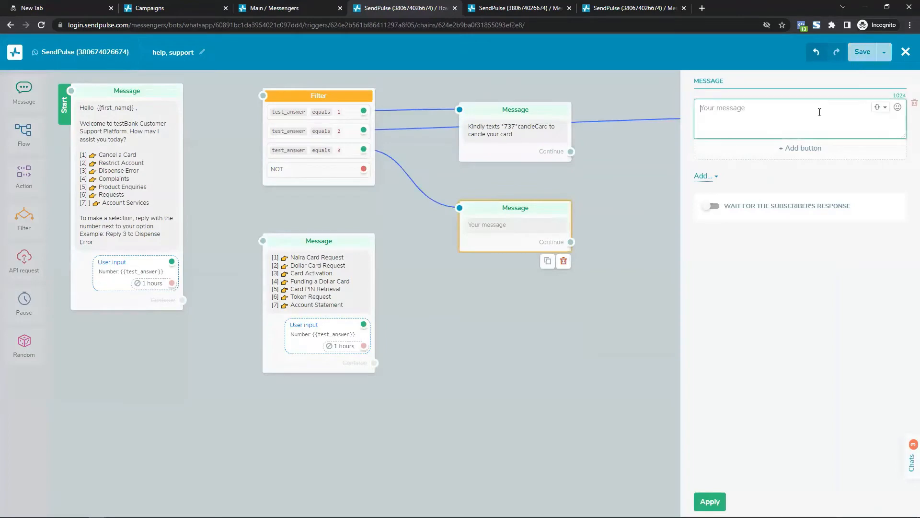
pyautogui.write('Re')
pyautogui.write('quest Recieved')
pyautogui.click(632, 374)
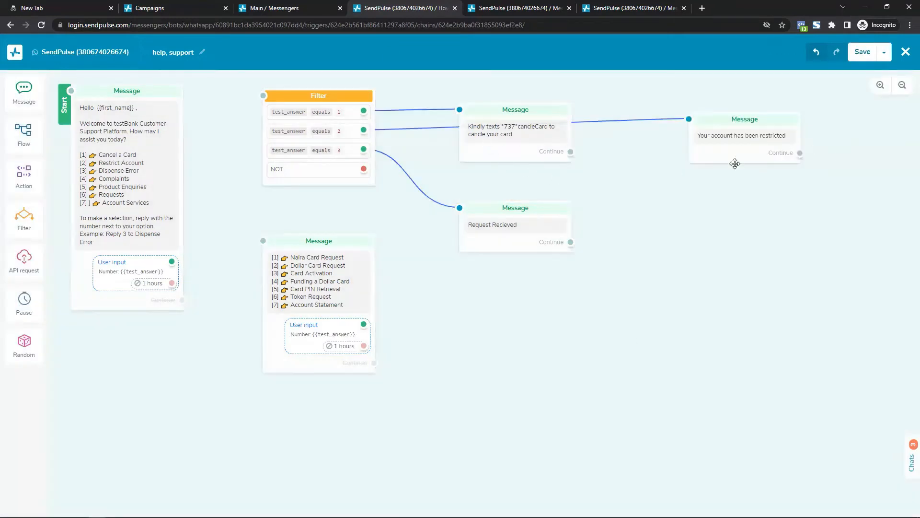
# Add a fourth separate condition to the filter with test_answer equals 6 and apply it.
pyautogui.moveTo(324, 278); pyautogui.dragTo(330, 287)
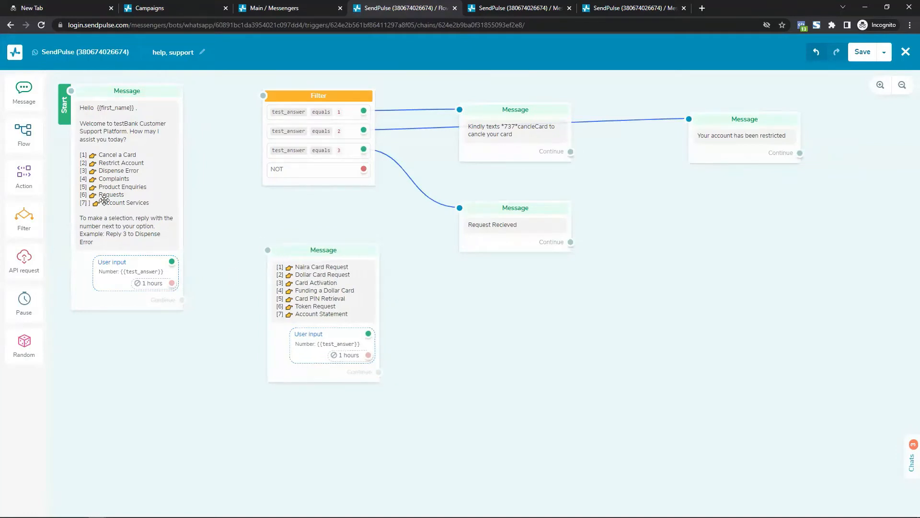
pyautogui.click(335, 146)
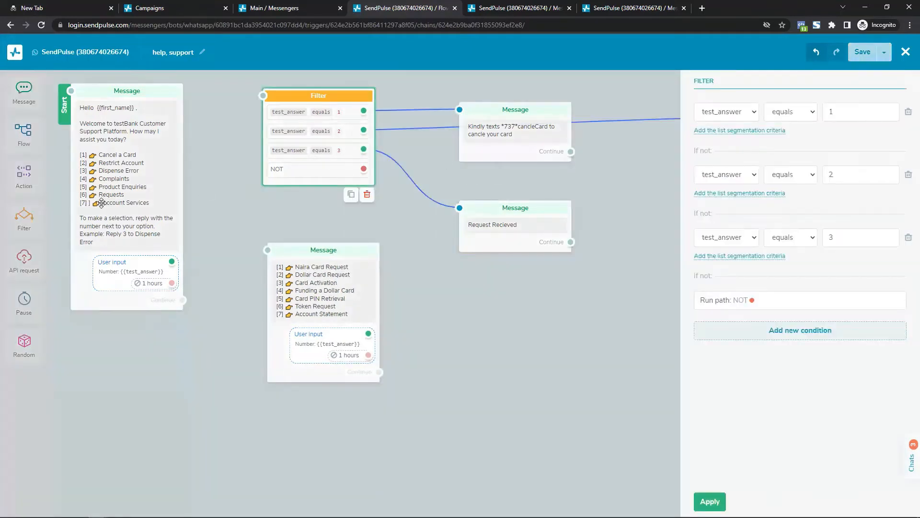
pyautogui.click(761, 331)
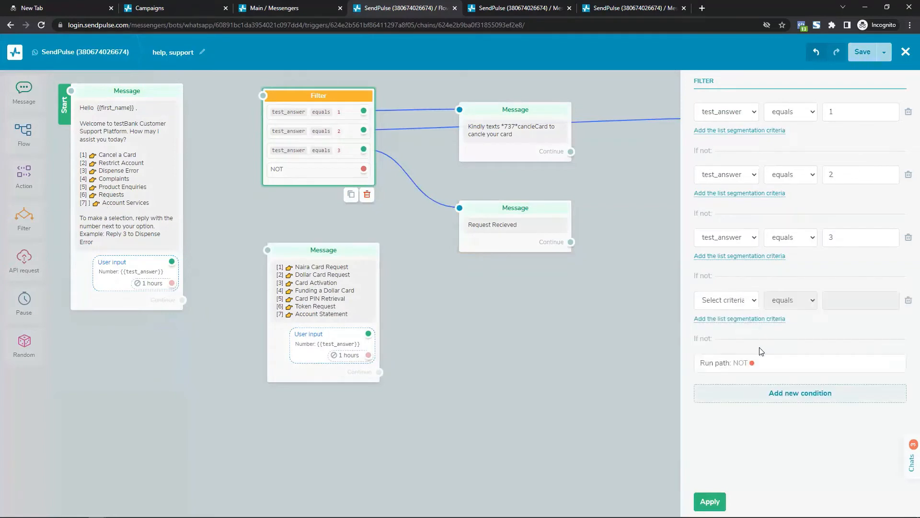
pyautogui.click(726, 300)
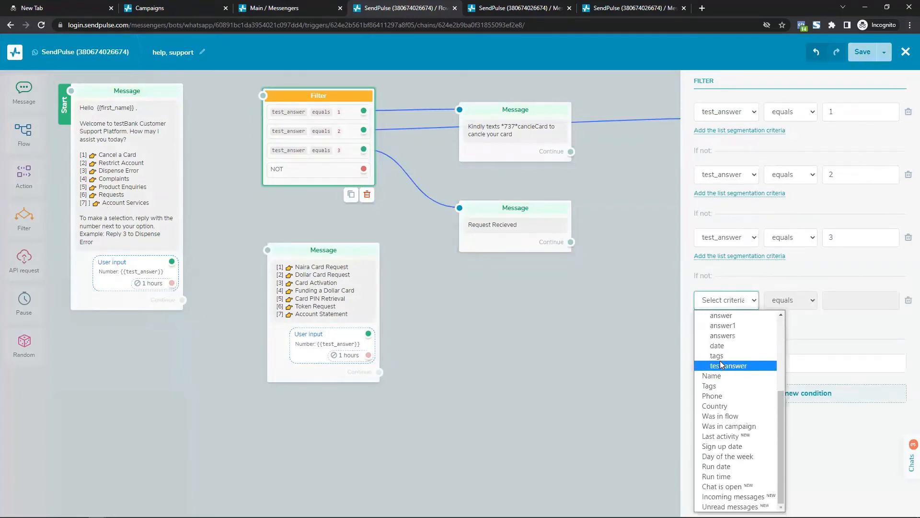
pyautogui.click(729, 367)
pyautogui.click(838, 301)
pyautogui.write('6')
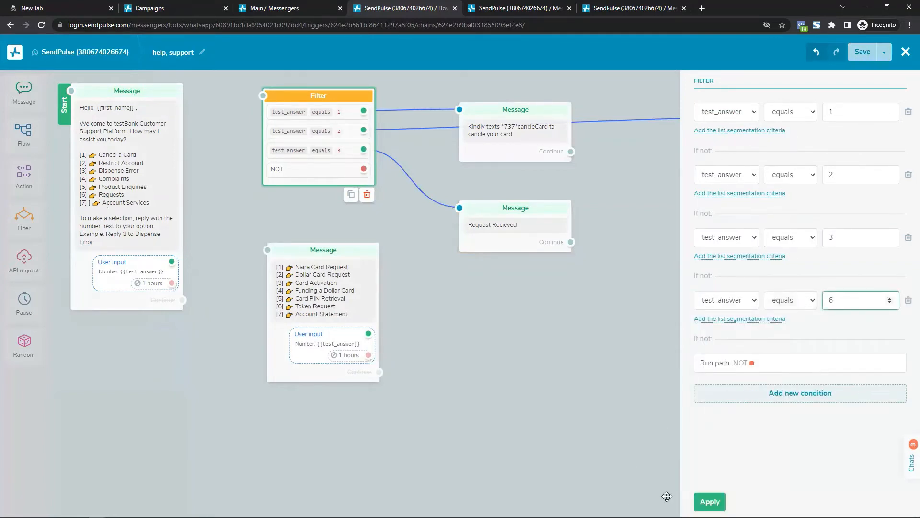
pyautogui.click(711, 502)
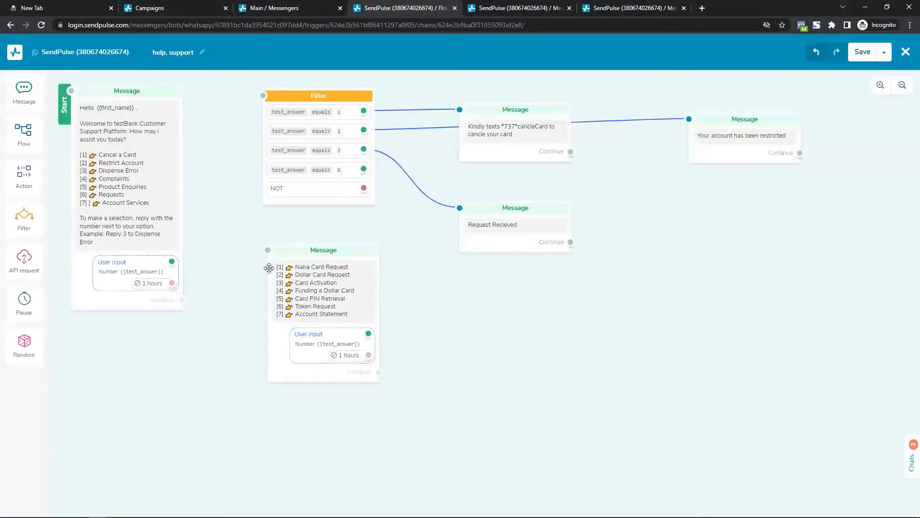
# Review the card request options message and move it below the "Request Recieved" message.
pyautogui.click(306, 274)
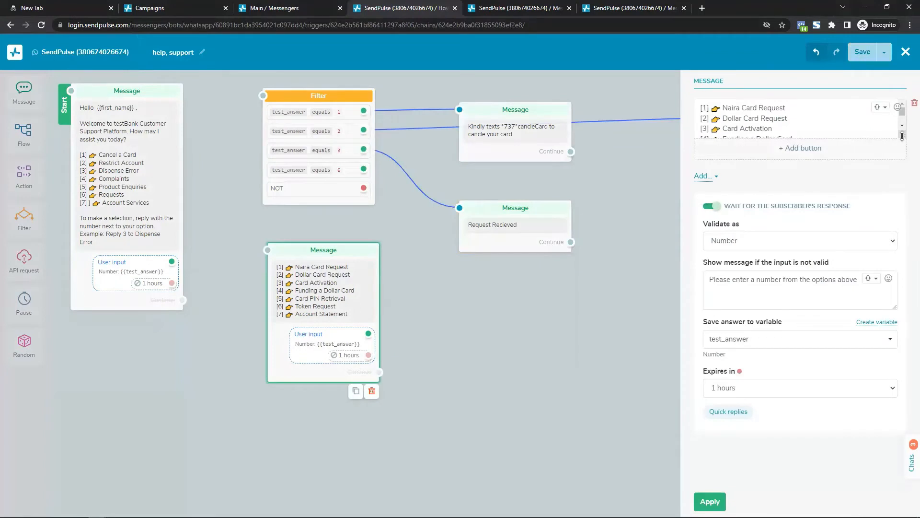
pyautogui.moveTo(902, 135); pyautogui.dragTo(896, 174)
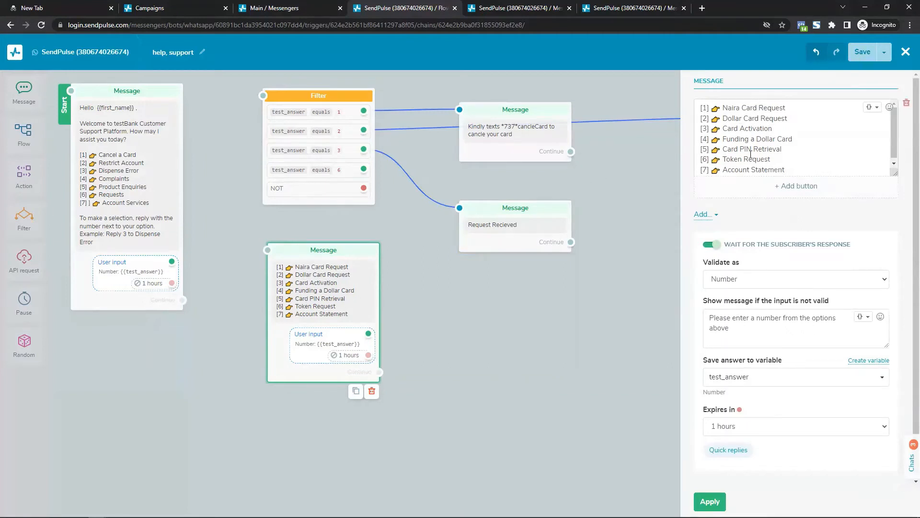
pyautogui.click(560, 293)
pyautogui.moveTo(312, 293); pyautogui.dragTo(510, 326)
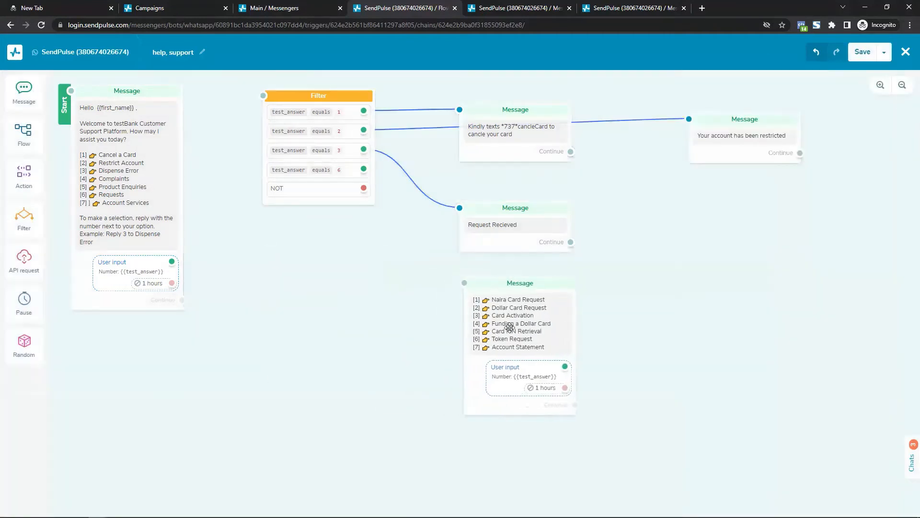
# Connect the filter's answer 6 to the card request options message and its NOT branch back to the start message.
pyautogui.moveTo(364, 169); pyautogui.dragTo(456, 293)
pyautogui.moveTo(364, 188); pyautogui.dragTo(172, 262)
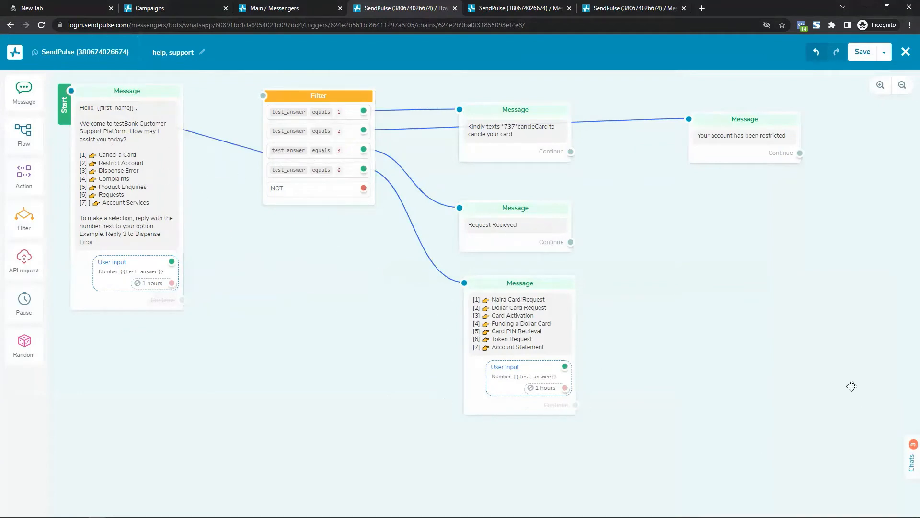
pyautogui.moveTo(123, 97)
pyautogui.mouseDown()
pyautogui.moveTo(138, 227)
pyautogui.moveTo(129, 103)
pyautogui.mouseUp()
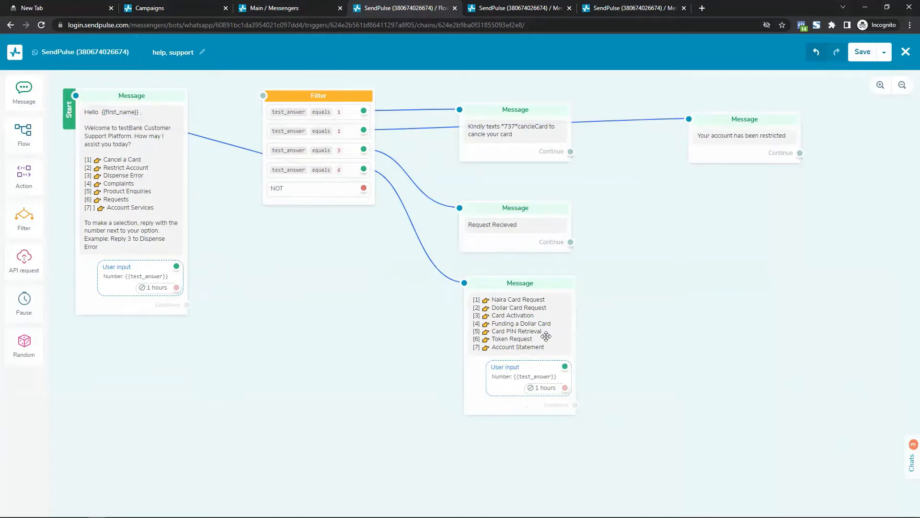
pyautogui.click(526, 314)
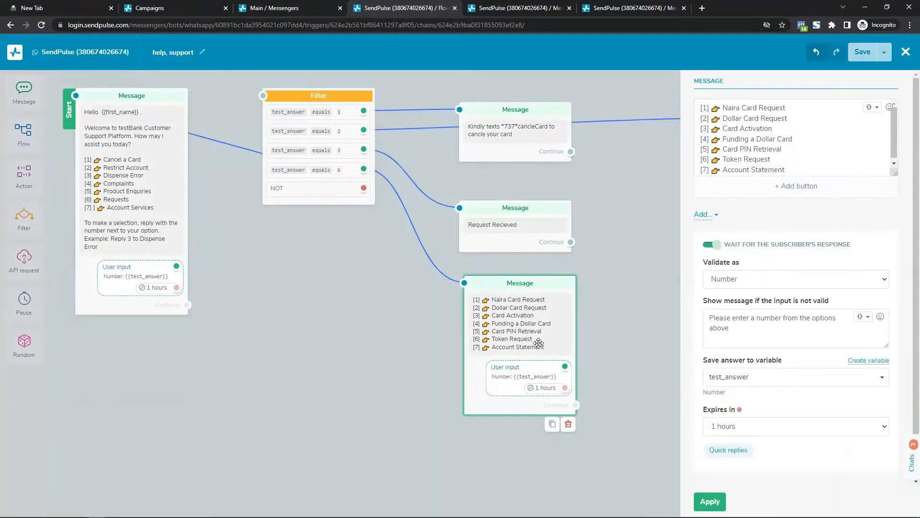
pyautogui.click(357, 309)
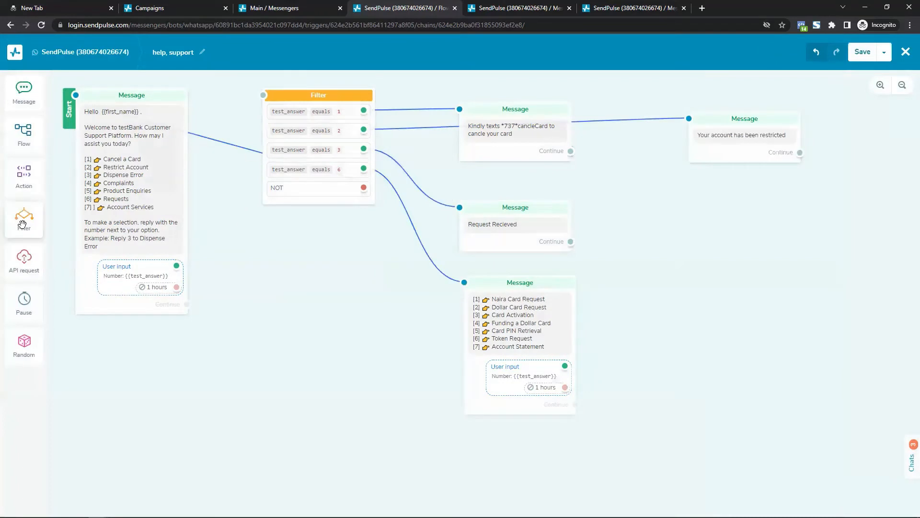
pyautogui.moveTo(24, 218); pyautogui.dragTo(649, 298)
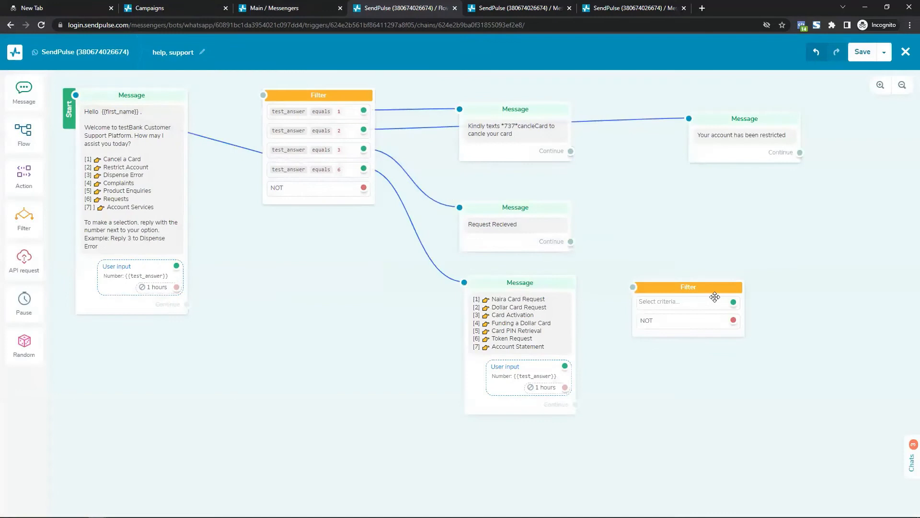
pyautogui.click(719, 295)
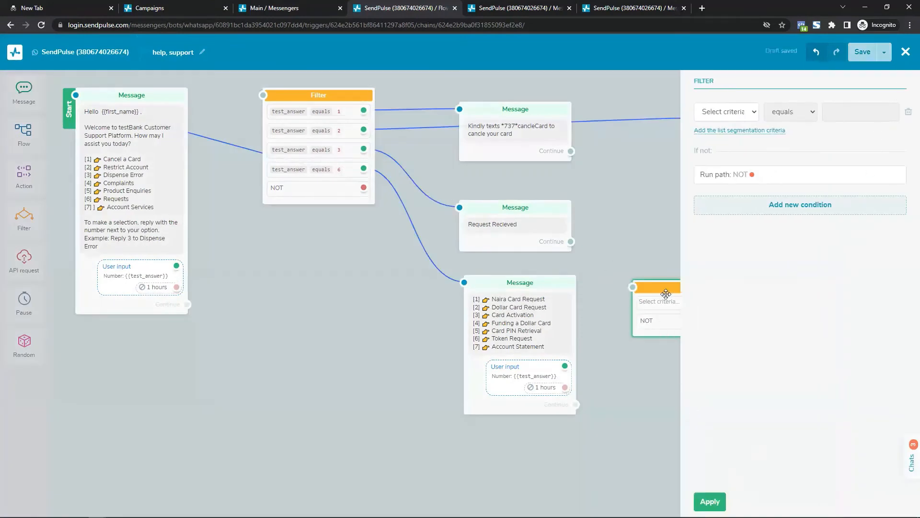
pyautogui.moveTo(669, 294); pyautogui.dragTo(290, 301)
pyautogui.click(353, 351)
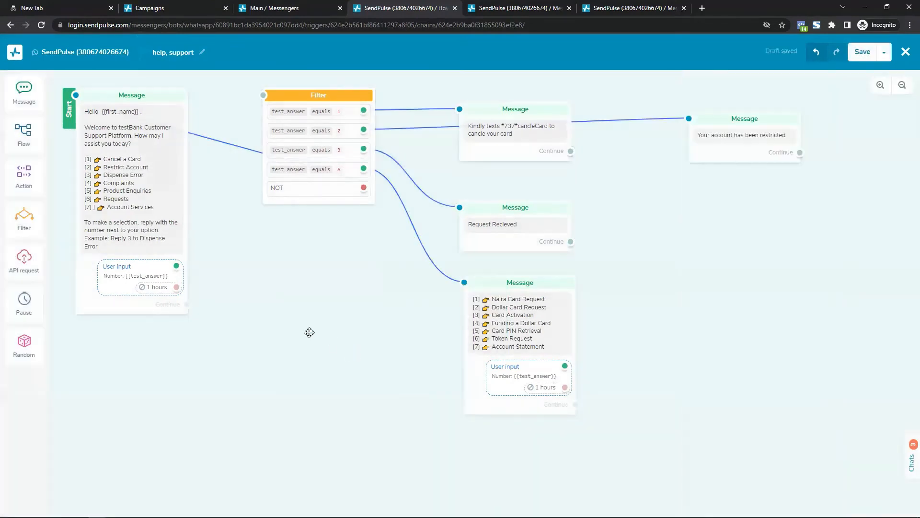
# Add an action block below the filter set to Open the chat.
pyautogui.moveTo(16, 174); pyautogui.dragTo(288, 319)
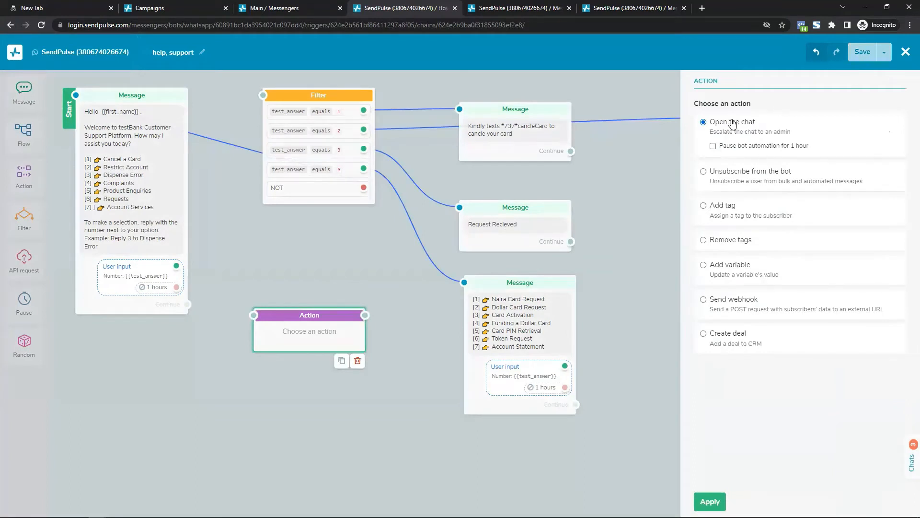
pyautogui.click(403, 265)
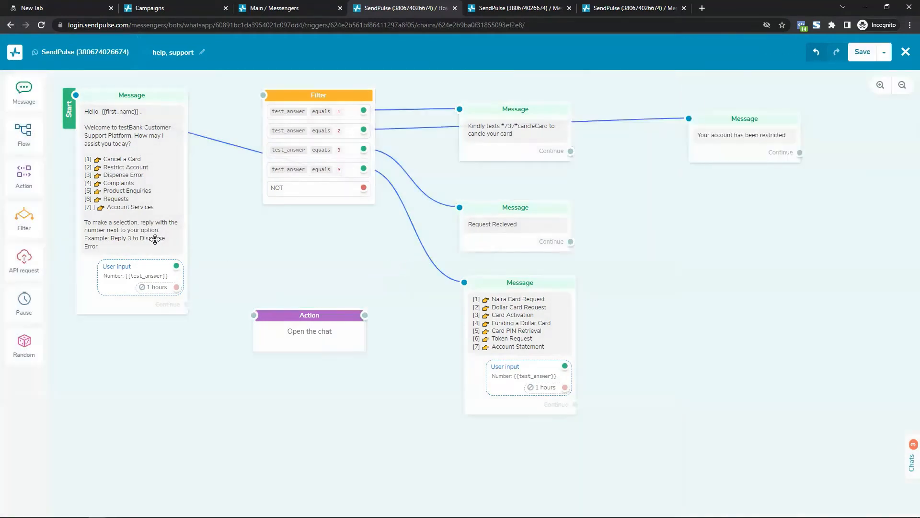
# Add a [0] line below option 7 in the start message and paste option 7's pointing-hand emoji and label into it.
pyautogui.click(149, 200)
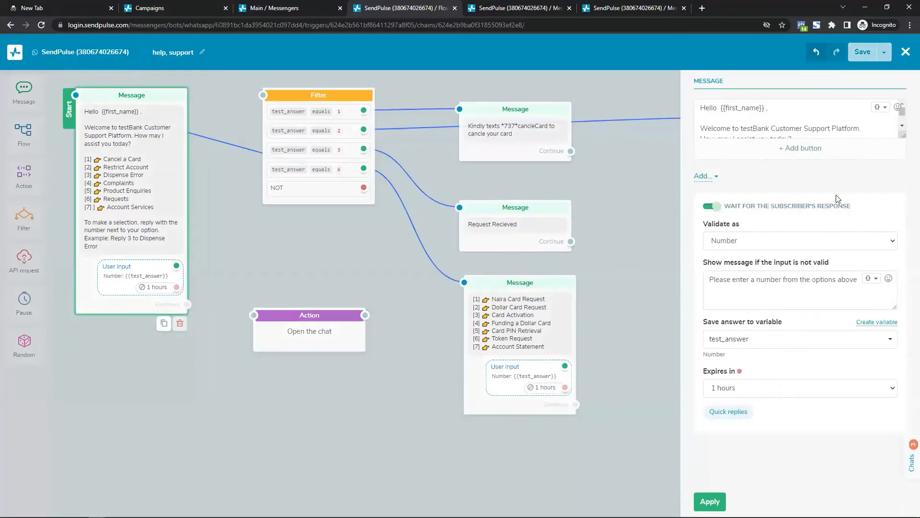
pyautogui.moveTo(904, 136); pyautogui.dragTo(807, 343)
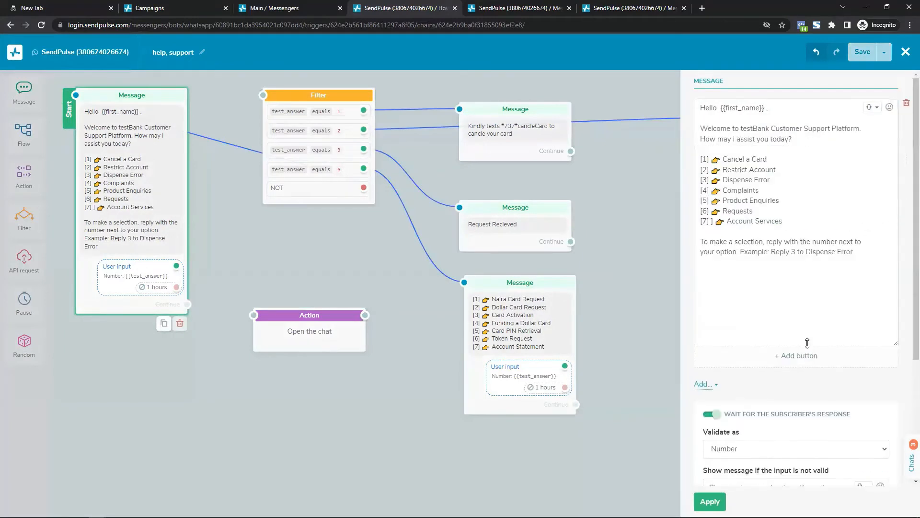
pyautogui.click(788, 223)
pyautogui.press('Return')
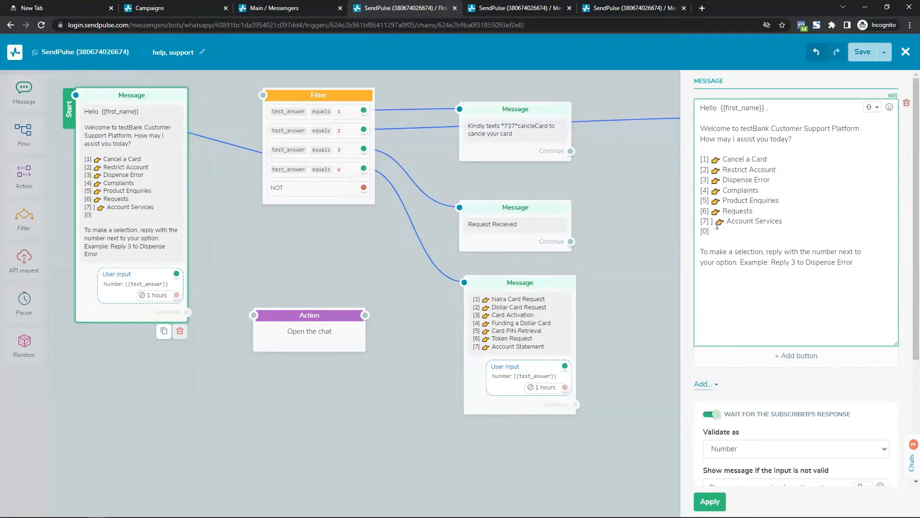
pyautogui.moveTo(718, 224); pyautogui.dragTo(789, 224)
pyautogui.hotkey('ctrl', 'c')
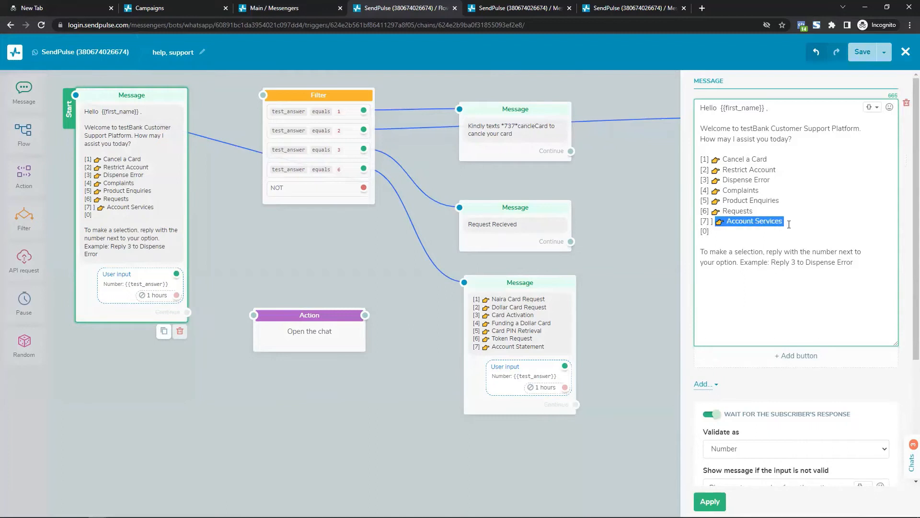
pyautogui.click(727, 233)
pyautogui.hotkey('ctrl', 'v')
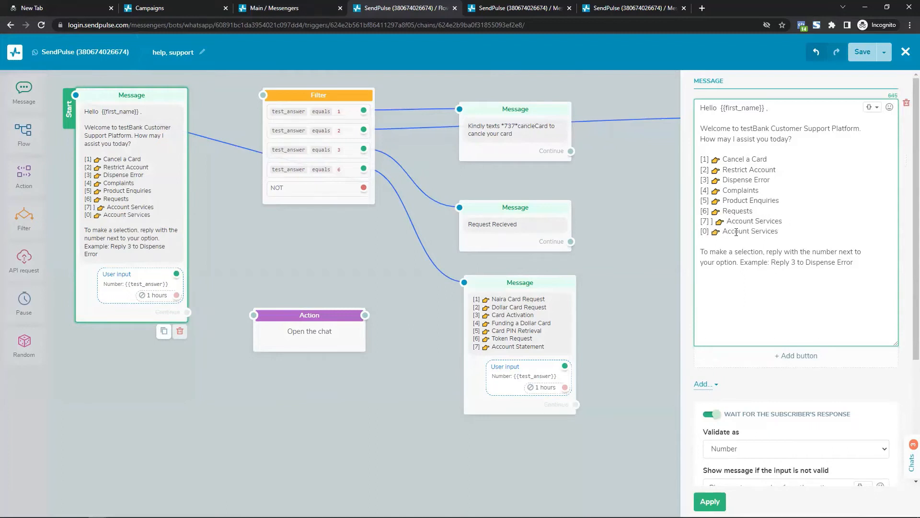
# Replace the label of the [0] menu option with "Chat with human" and apply the change to the start message.
pyautogui.hotkey('ctrl', 'shift', 'Left')
pyautogui.hotkey('ctrl', 'shift', 'Left')
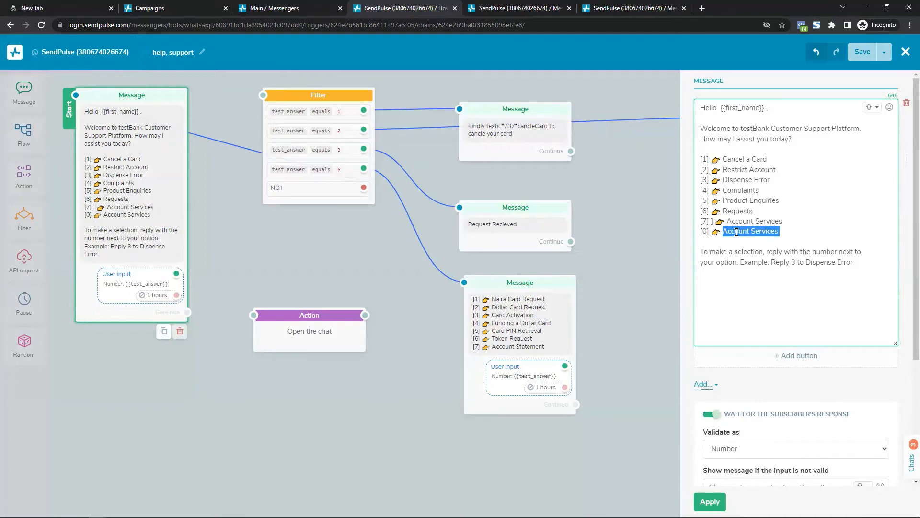
pyautogui.write('Chat with ')
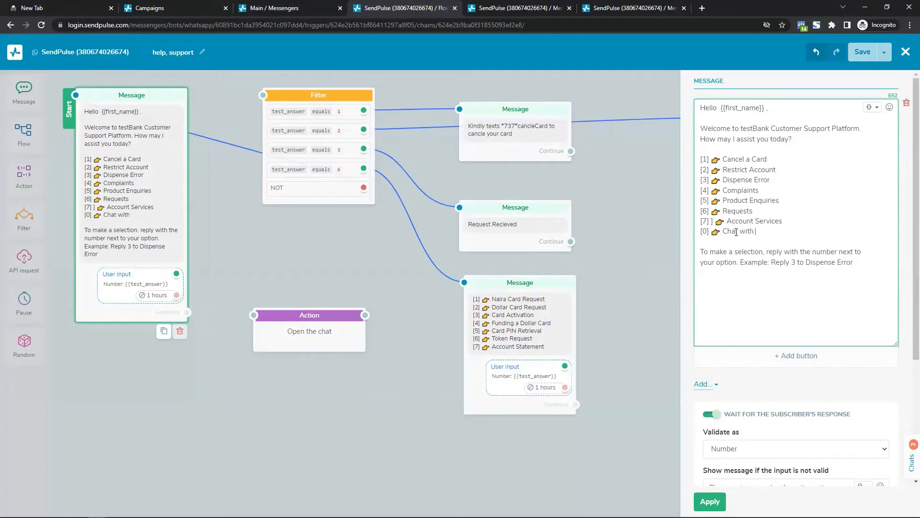
pyautogui.write('human')
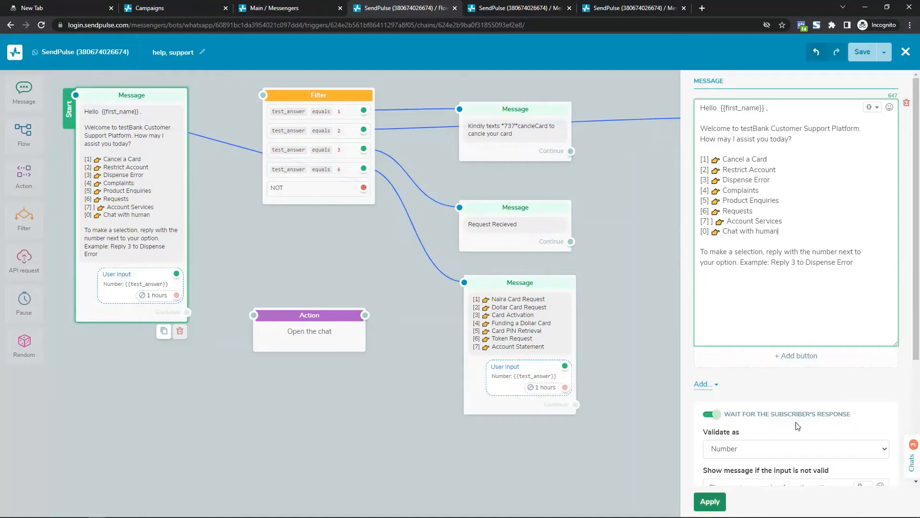
pyautogui.scroll(-3, 783, 413)
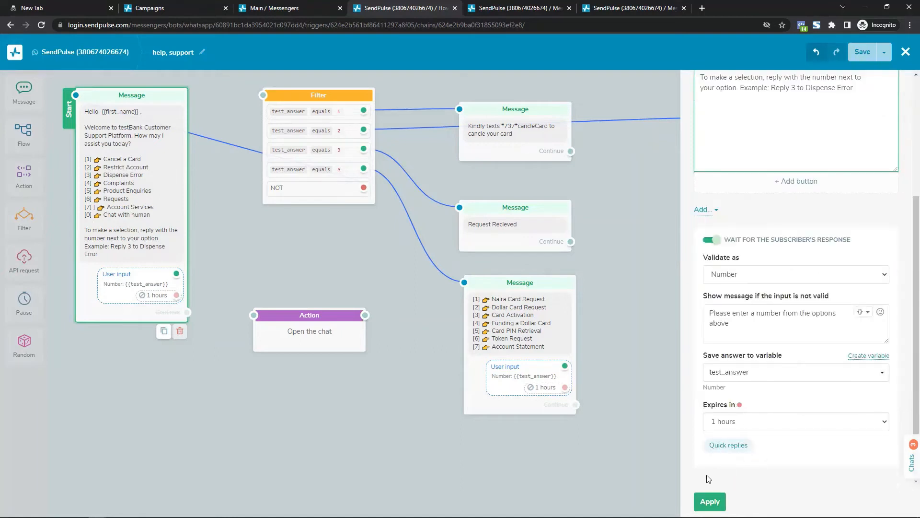
pyautogui.click(710, 501)
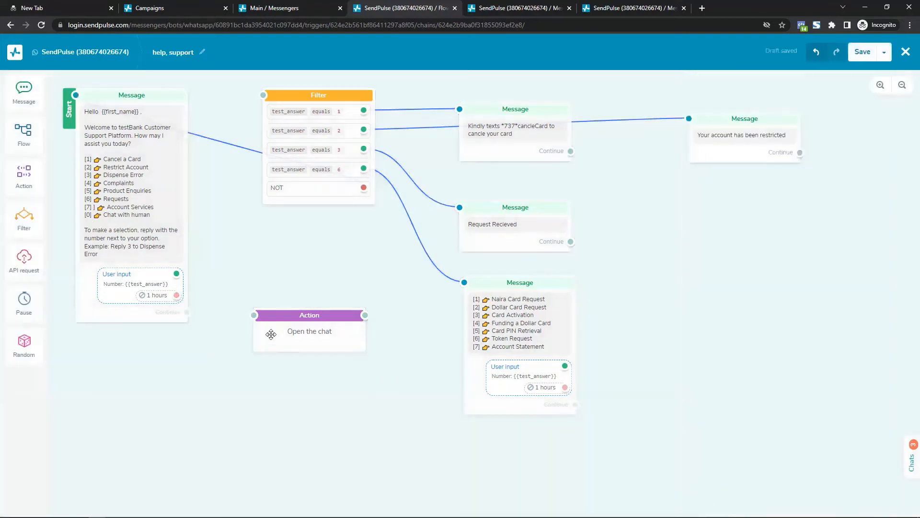
# Move the Open the chat action closer beneath the filter and add a fifth separate filter condition with test_answer equals 0.
pyautogui.moveTo(276, 327); pyautogui.dragTo(285, 287)
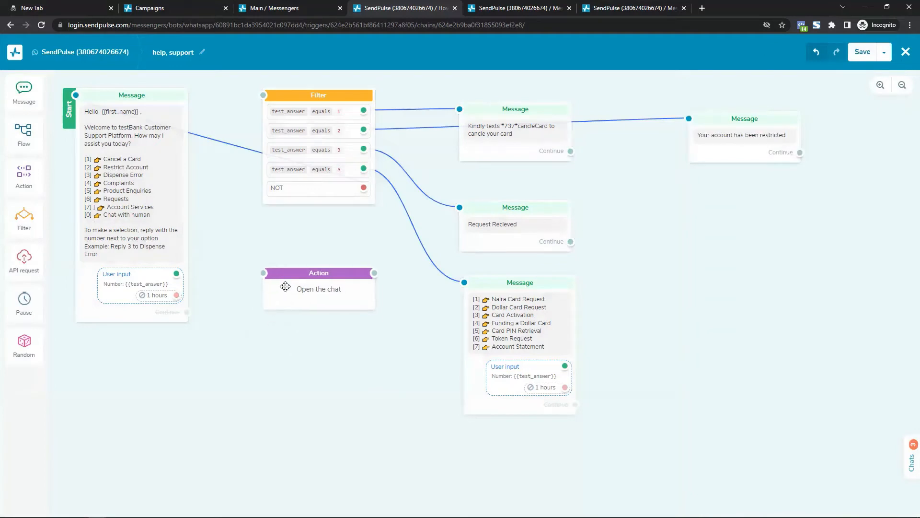
pyautogui.click(321, 140)
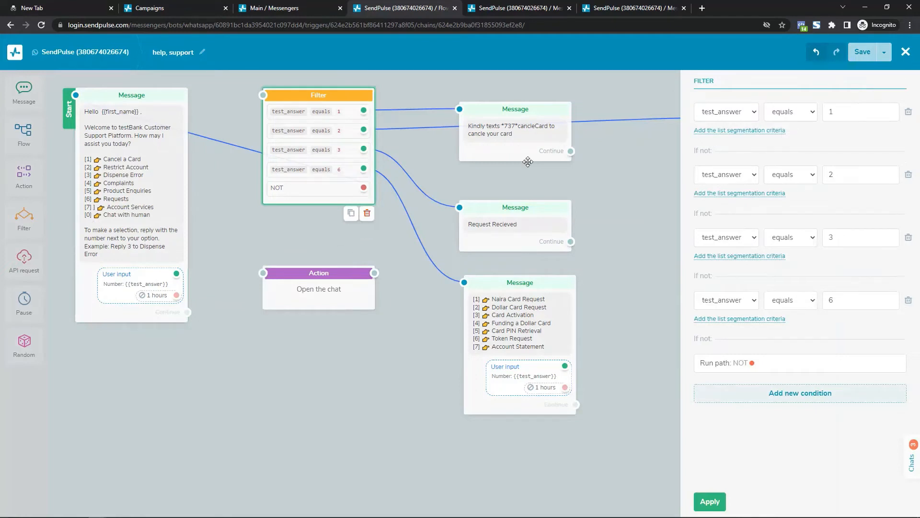
pyautogui.click(736, 364)
pyautogui.click(736, 337)
pyautogui.click(855, 364)
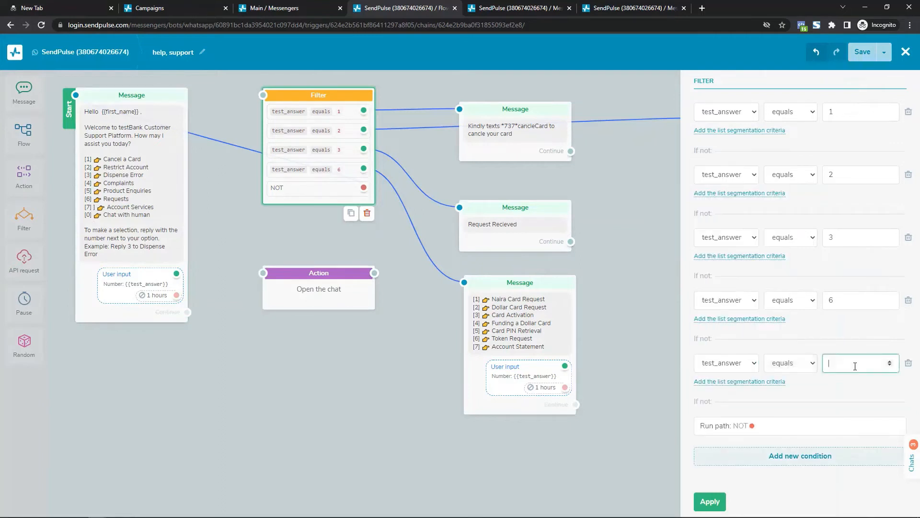
pyautogui.write('0')
pyautogui.click(710, 501)
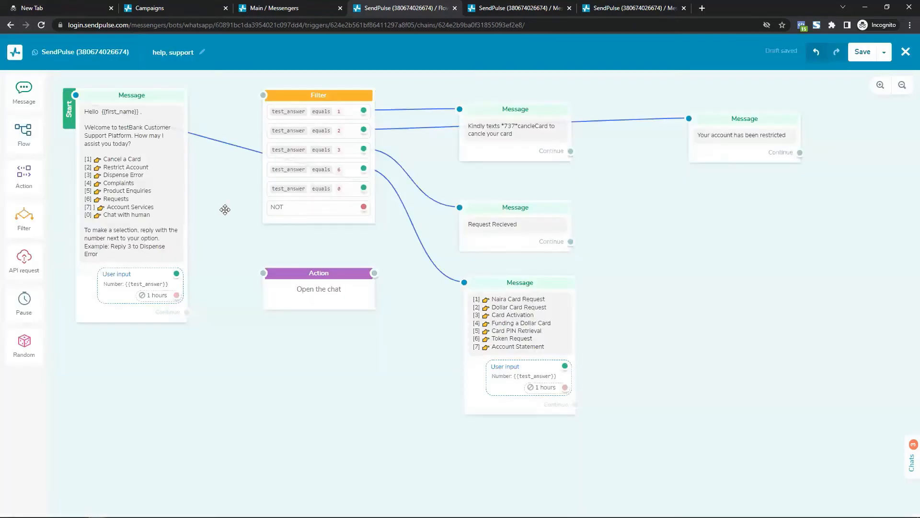
# Connect the filter's answer 0 to the Open the chat action and enable pausing bot automation for 1 hour in it.
pyautogui.moveTo(364, 187); pyautogui.dragTo(288, 316)
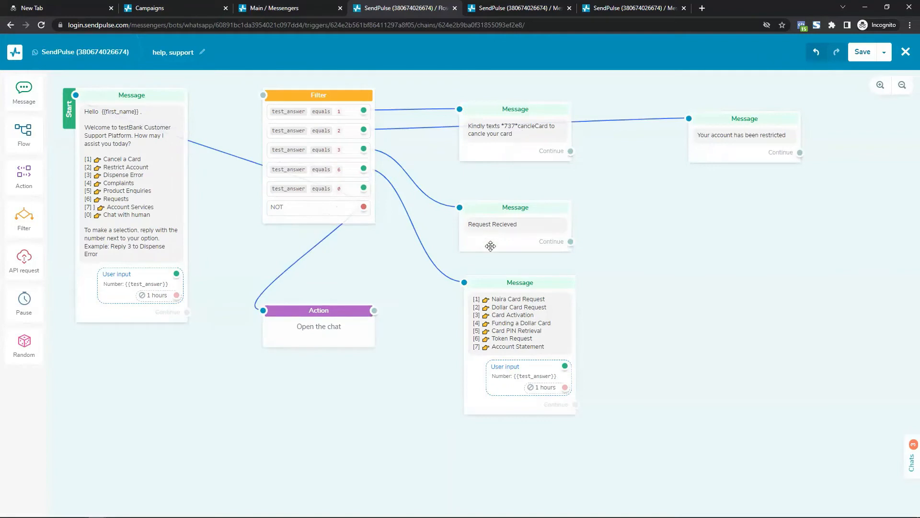
pyautogui.click(294, 320)
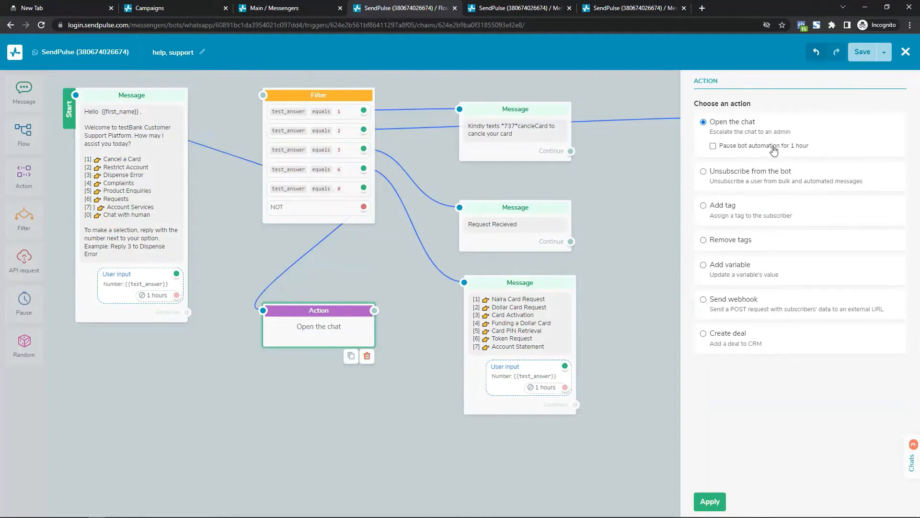
pyautogui.click(753, 149)
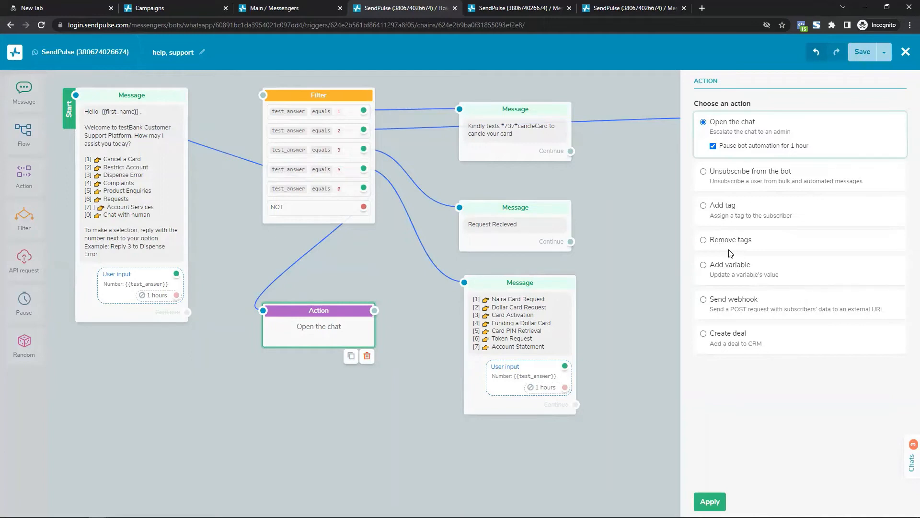
pyautogui.click(709, 501)
pyautogui.moveTo(318, 326); pyautogui.dragTo(335, 326)
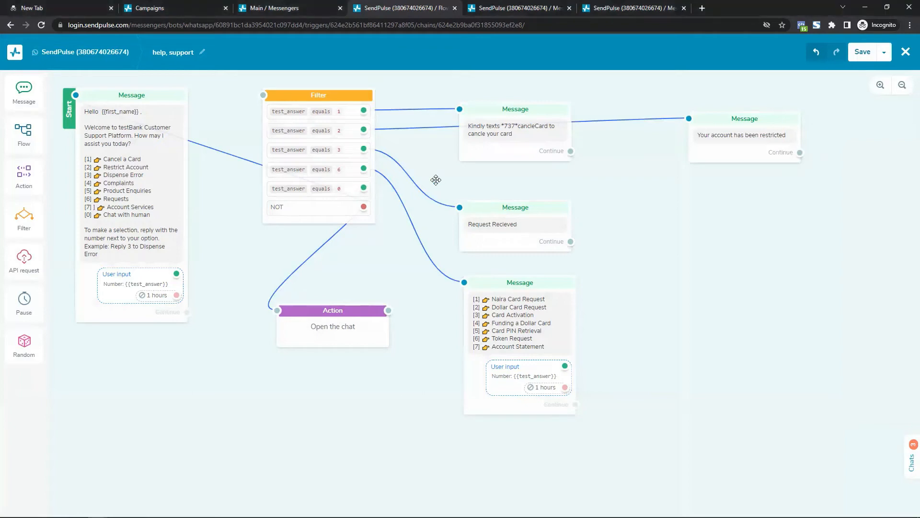
# Review the "Request Recieved" and card request options messages and save the support flow.
pyautogui.click(524, 232)
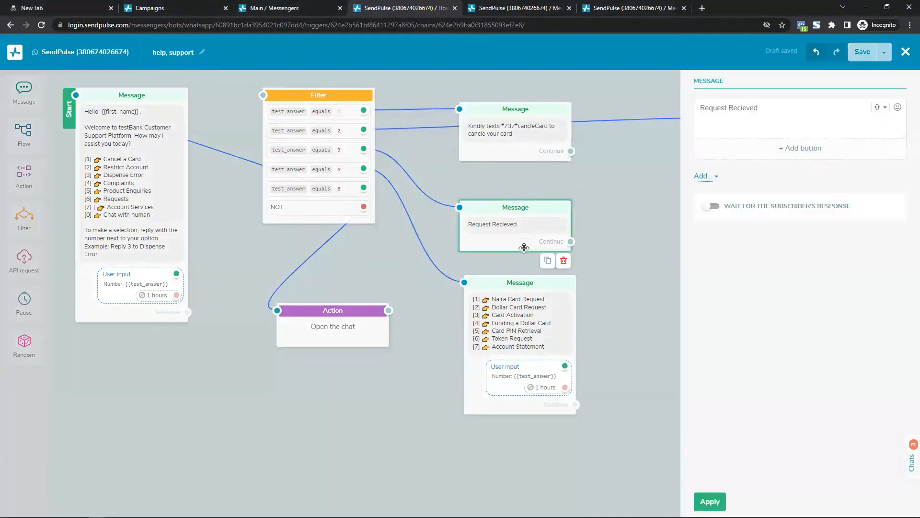
pyautogui.click(573, 282)
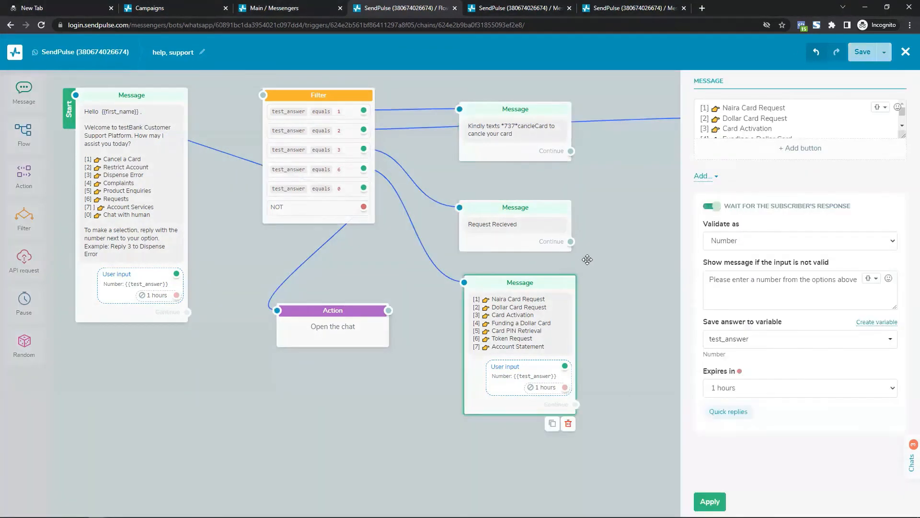
pyautogui.click(587, 259)
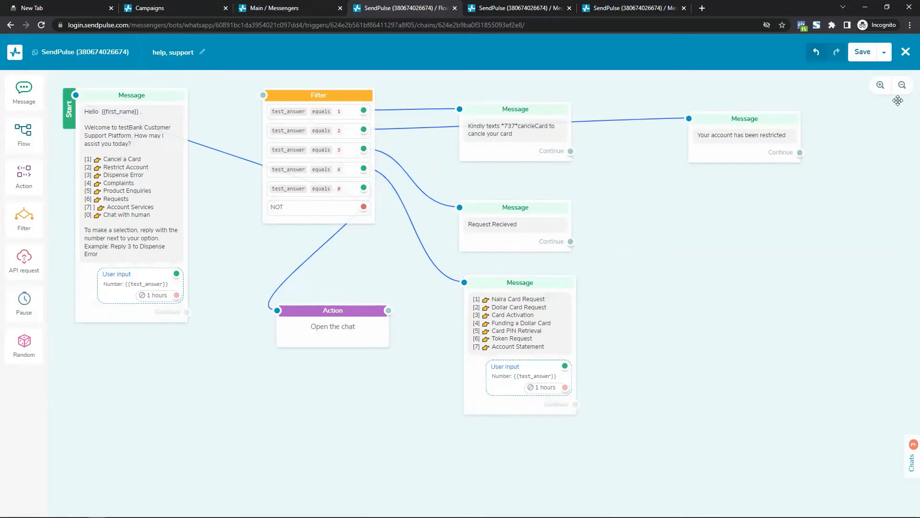
pyautogui.click(884, 52)
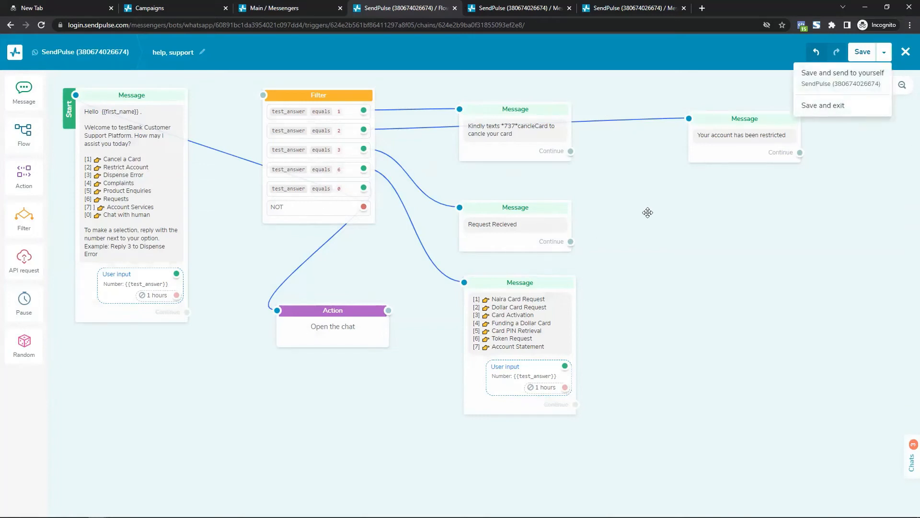
pyautogui.click(648, 212)
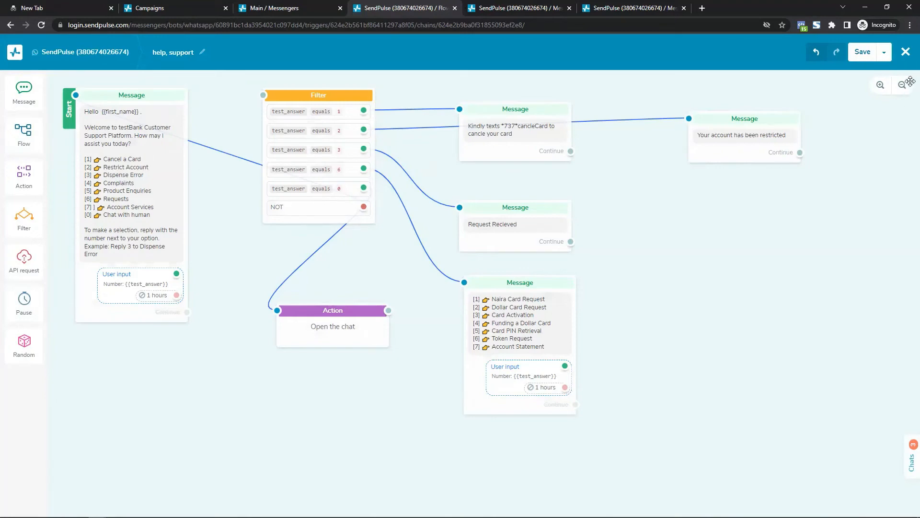
pyautogui.click(861, 56)
# Open the flow of the after-subscription Welcome message for editing from the bot structure page in the other browser tab.
pyautogui.scroll(-1, 416, 235)
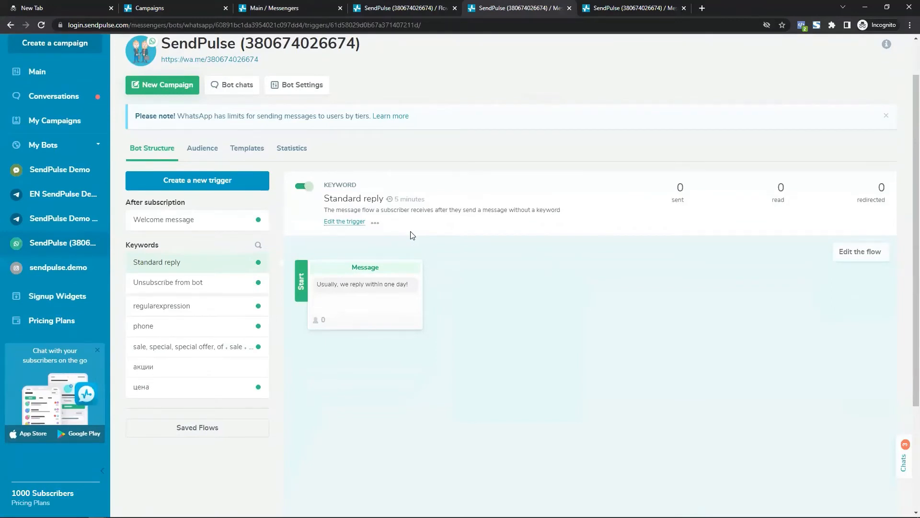
pyautogui.click(197, 227)
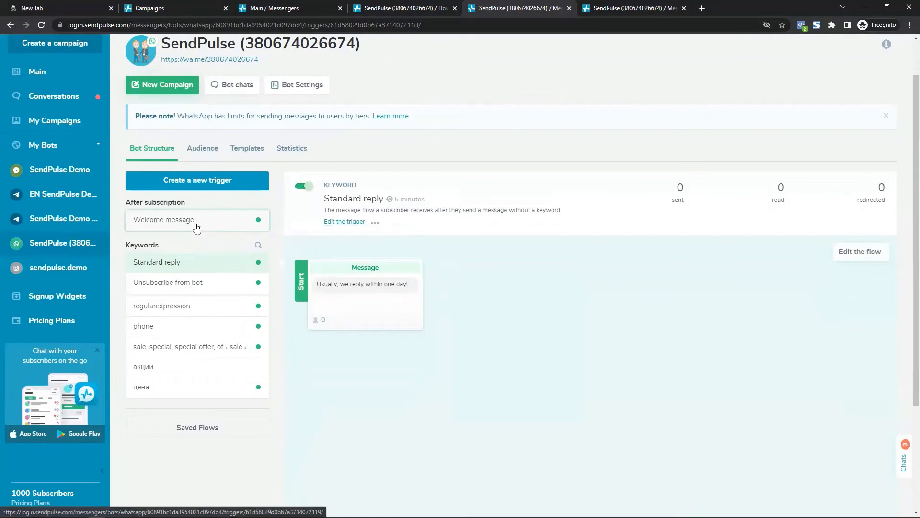
pyautogui.click(858, 252)
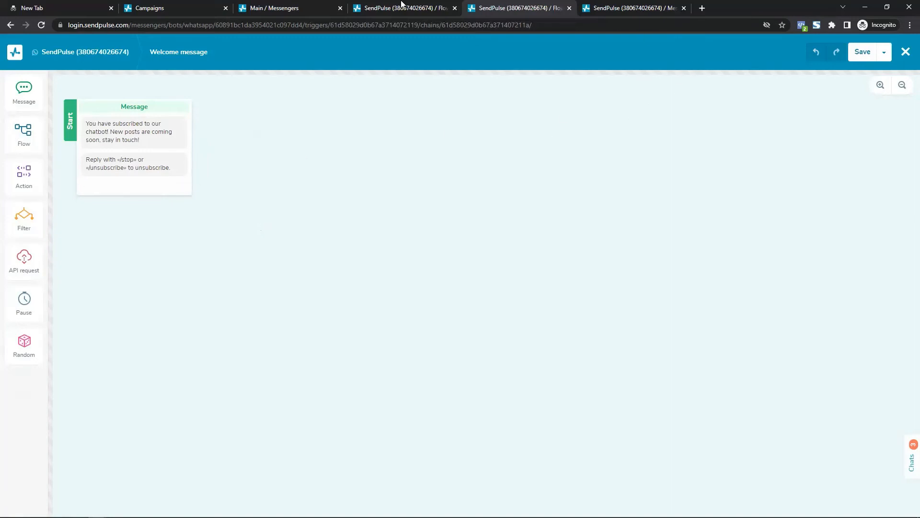
pyautogui.click(403, 6)
pyautogui.click(523, 6)
pyautogui.click(403, 6)
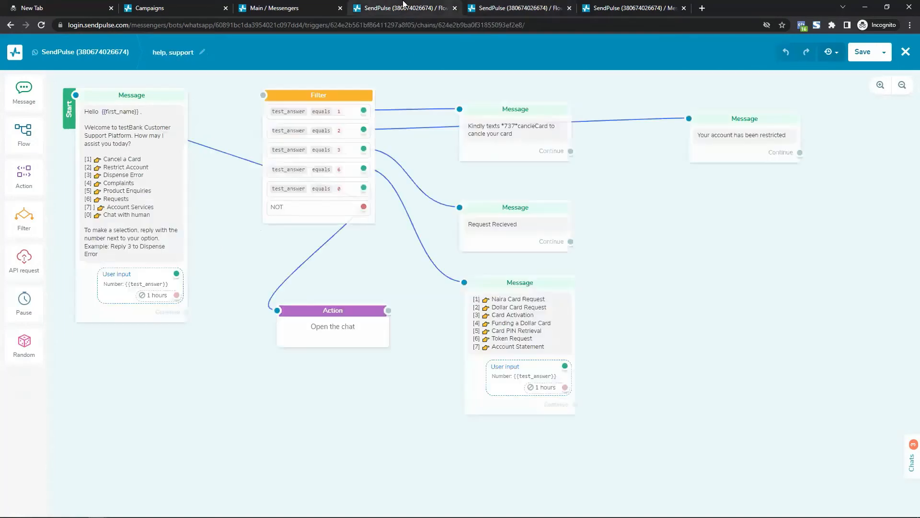
pyautogui.click(526, 6)
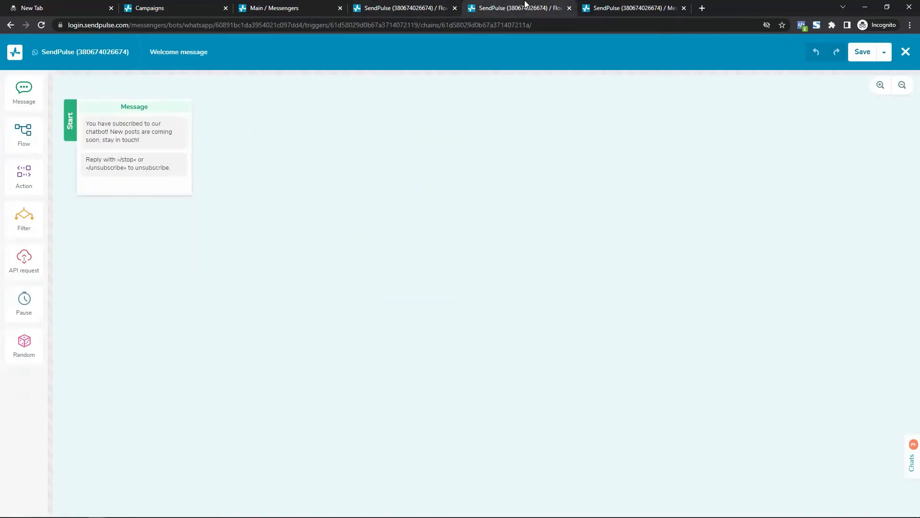
# Add a third text block to the welcome message reading "We are here to support you 24/7 click the button below to get support".
pyautogui.click(108, 157)
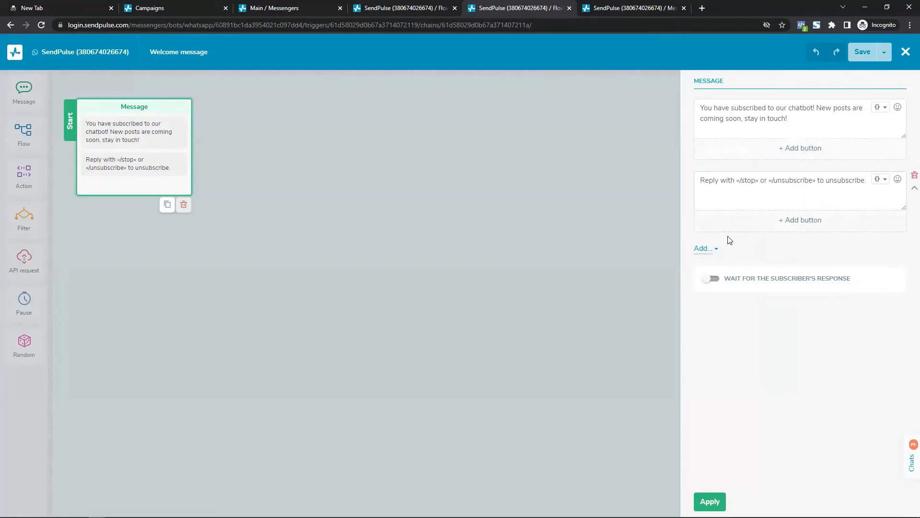
pyautogui.click(701, 249)
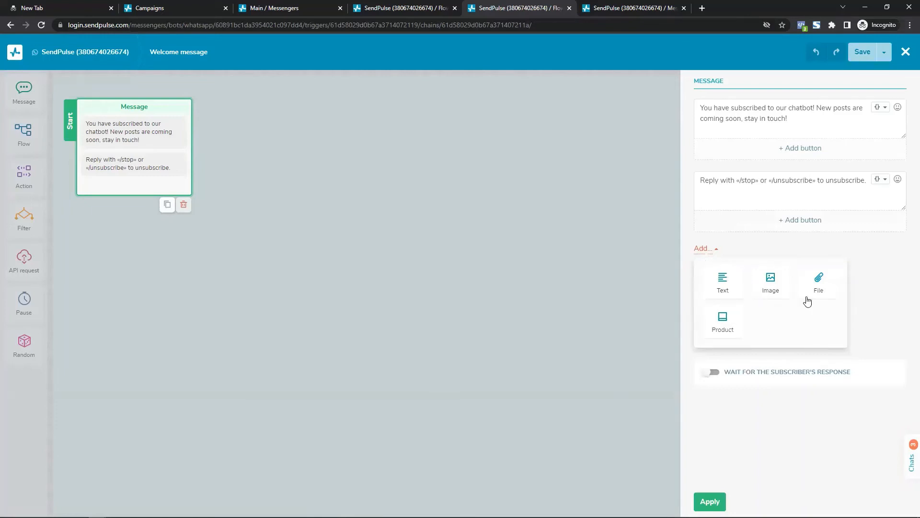
pyautogui.click(724, 283)
pyautogui.click(779, 257)
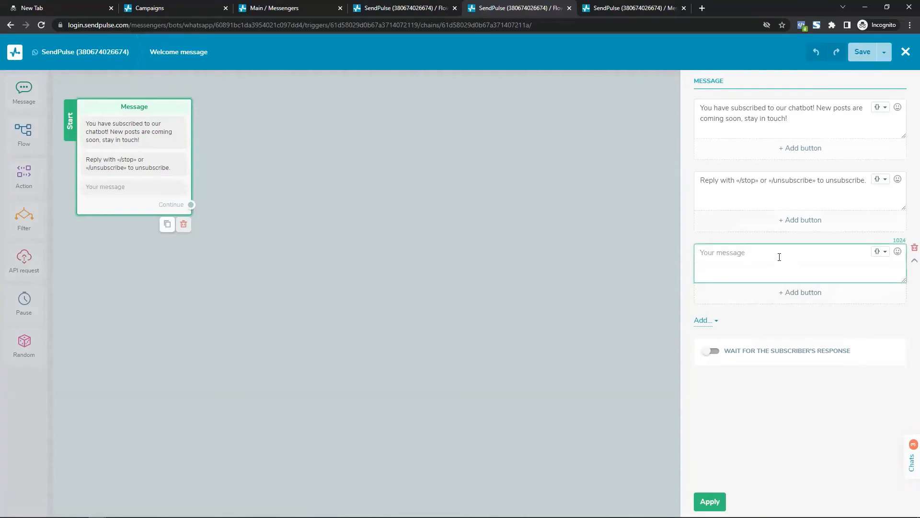
pyautogui.write('You ca')
pyautogui.hotkey('ctrl', 'a')
pyautogui.press('BackSpace')
pyautogui.write('We are here to support')
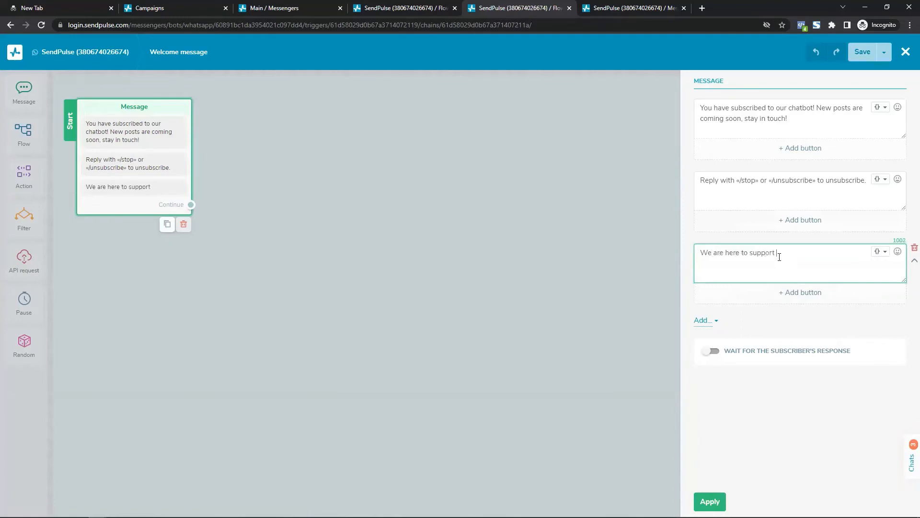
pyautogui.write(' you 24/7 click the')
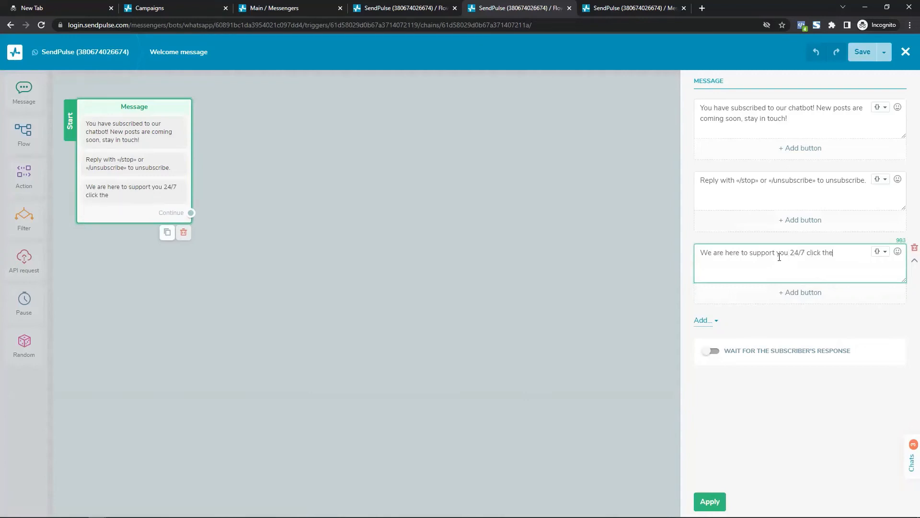
pyautogui.write(' button below to get sup')
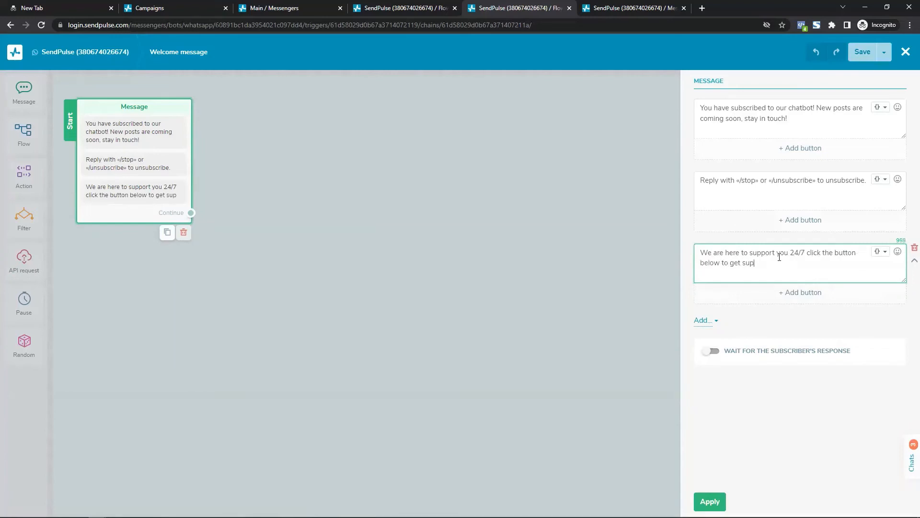
pyautogui.write('port \\')
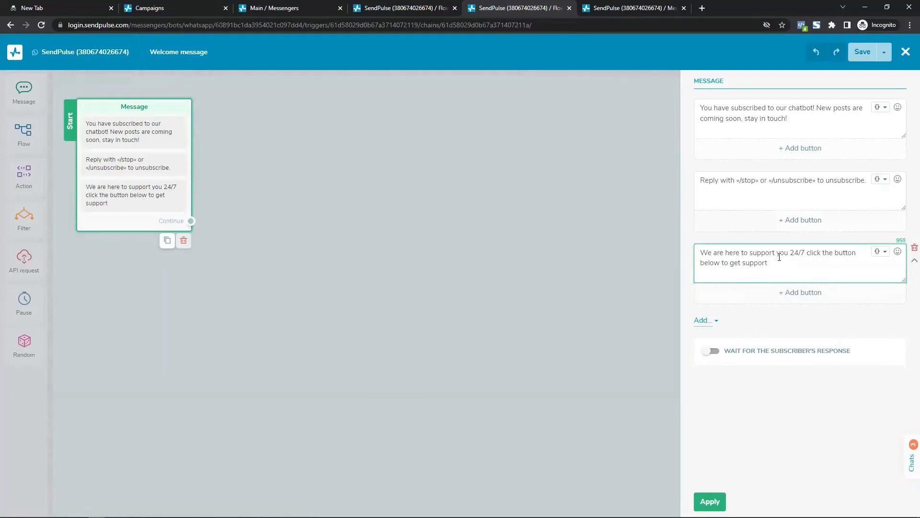
# Add a "Get Help" button under the new support text and apply the message changes.
pyautogui.click(810, 299)
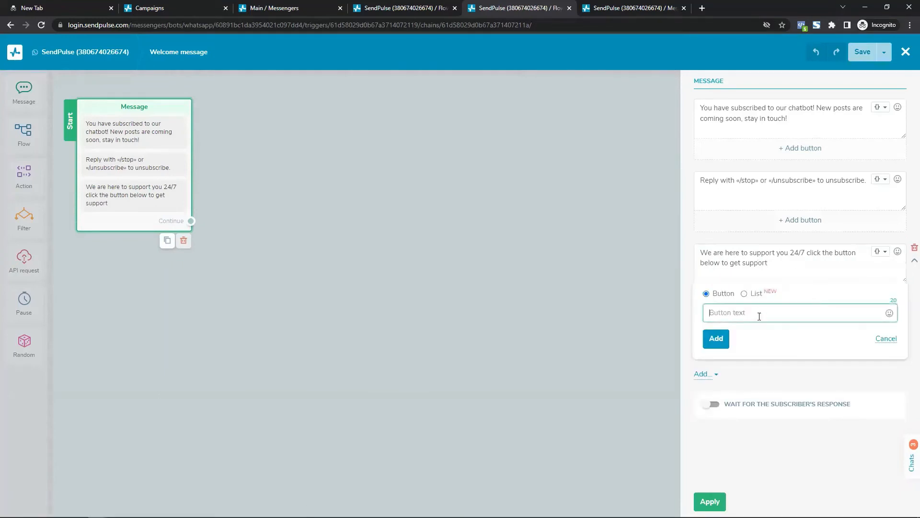
pyautogui.write('Get Help')
pyautogui.click(717, 339)
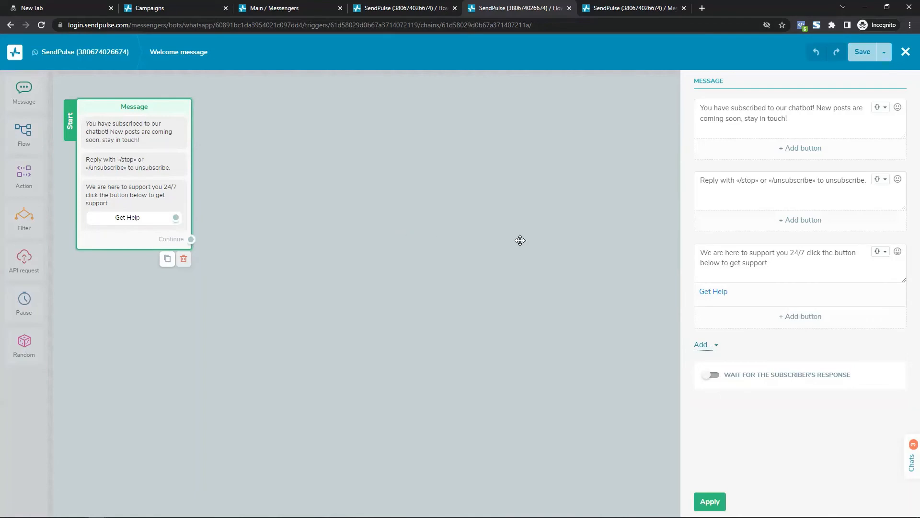
pyautogui.click(711, 503)
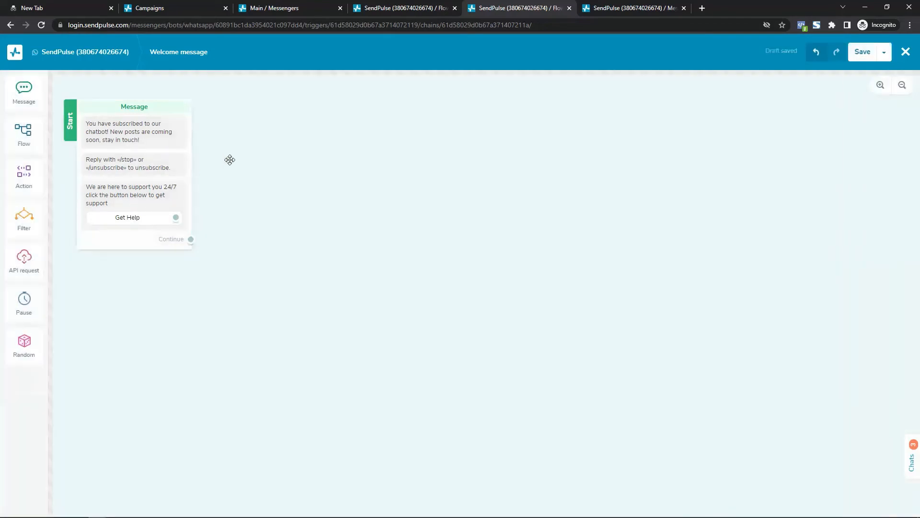
# Review the support flow and the bot structure page's keyword triggers in the other browser tabs.
pyautogui.click(387, 5)
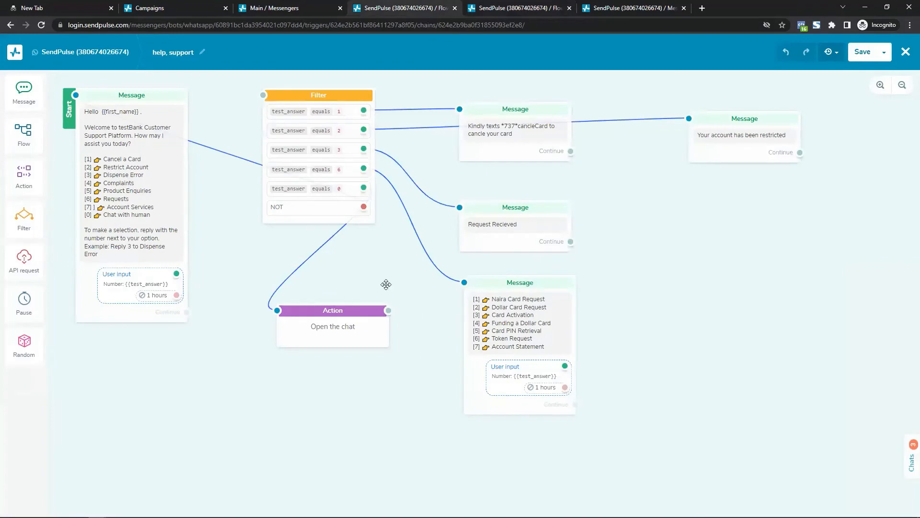
pyautogui.click(307, 6)
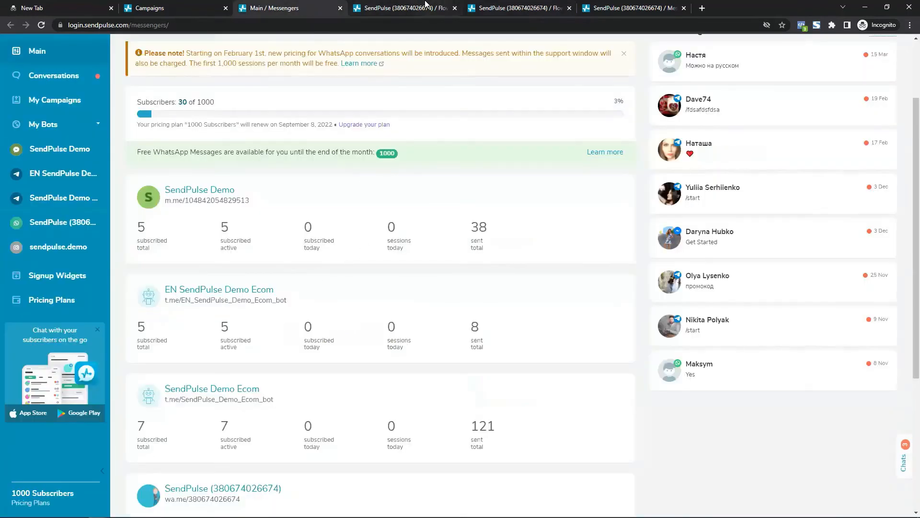
pyautogui.click(428, 5)
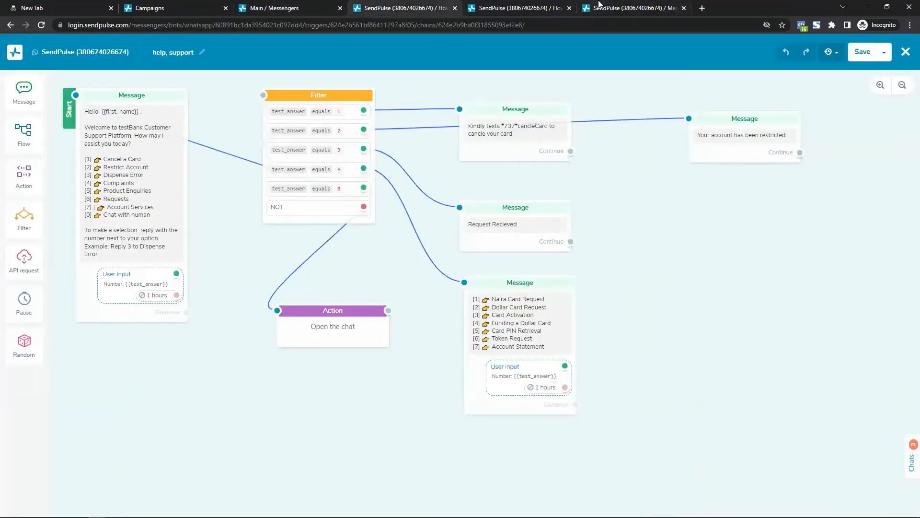
pyautogui.click(597, 6)
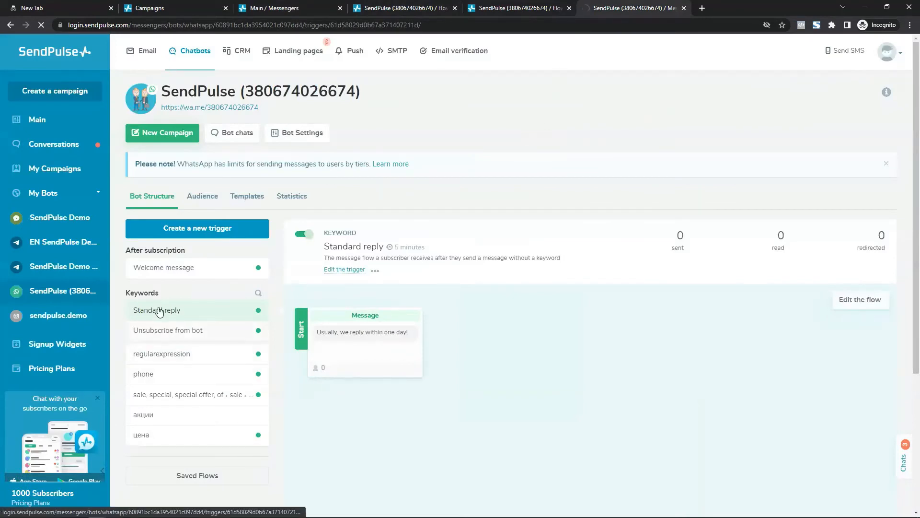
pyautogui.click(158, 312)
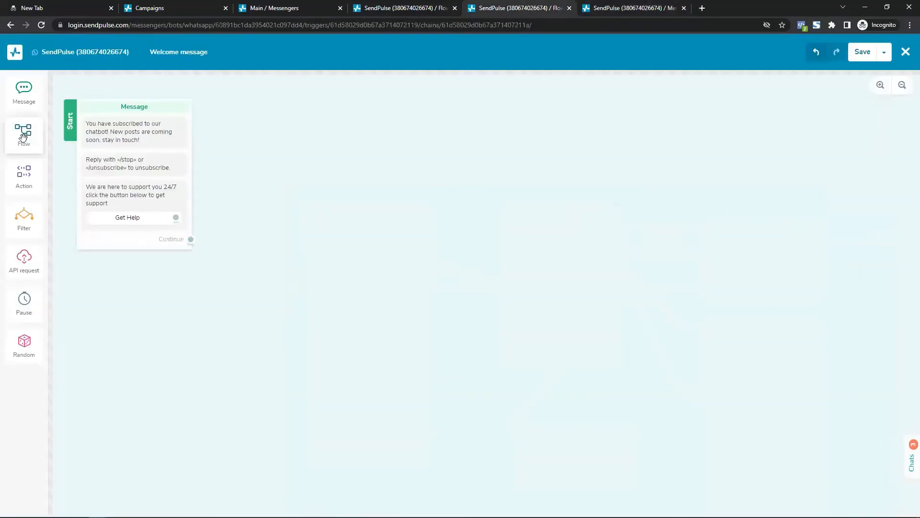
pyautogui.moveTo(23, 137); pyautogui.dragTo(298, 170)
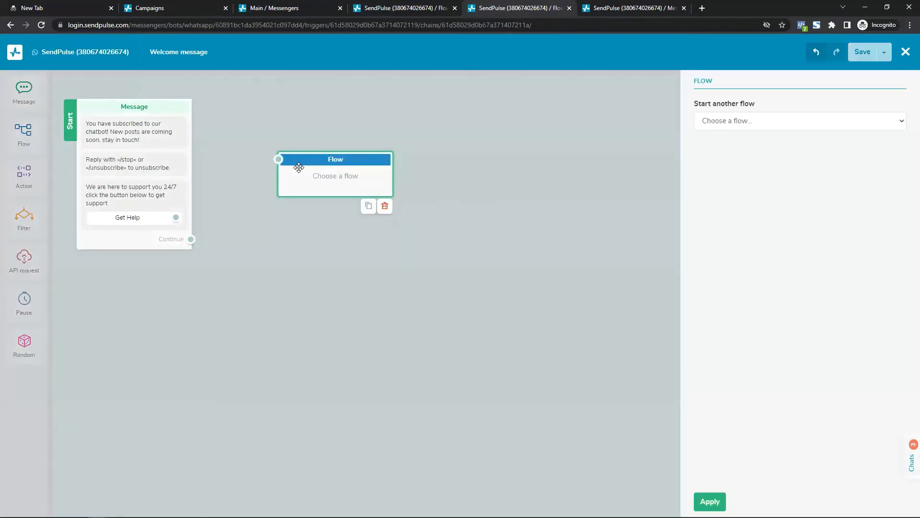
pyautogui.click(732, 124)
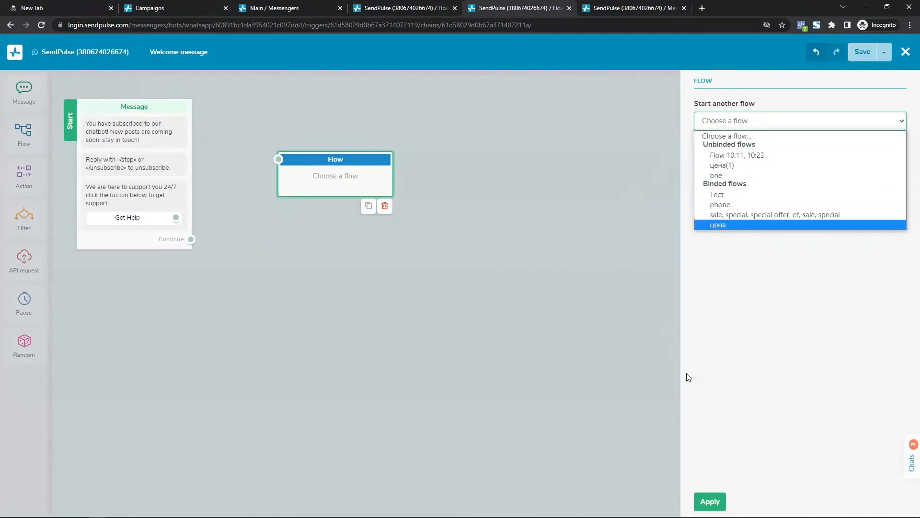
pyautogui.click(407, 115)
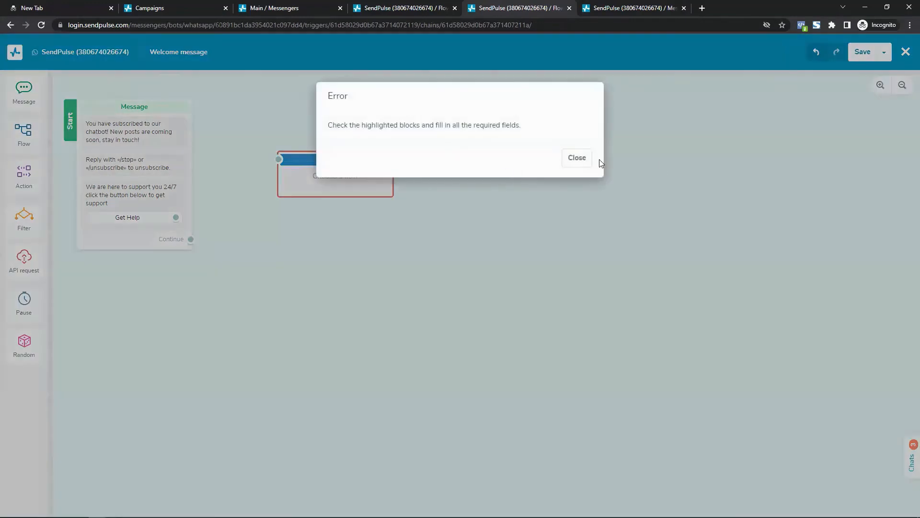
pyautogui.click(578, 157)
pyautogui.click(391, 173)
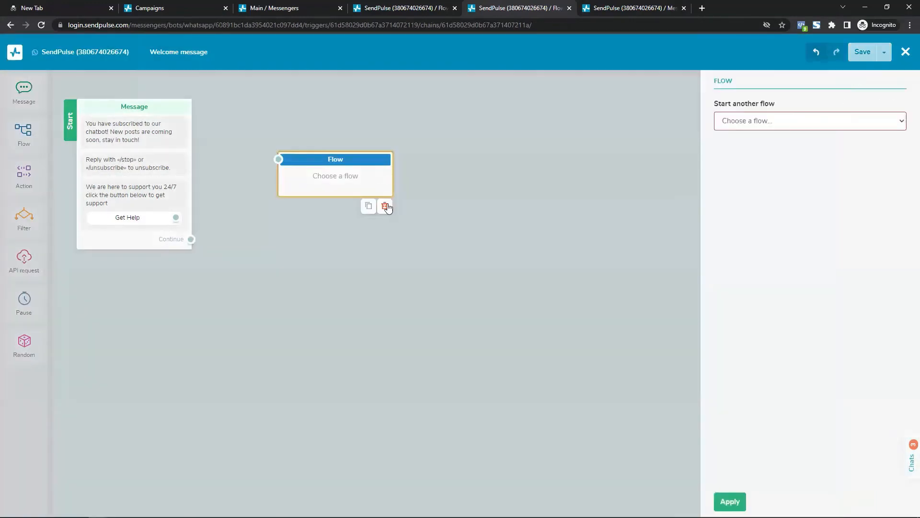
# Save the Welcome message flow with its new Get Help button, check the support flow and return to the welcome flow.
pyautogui.click(859, 53)
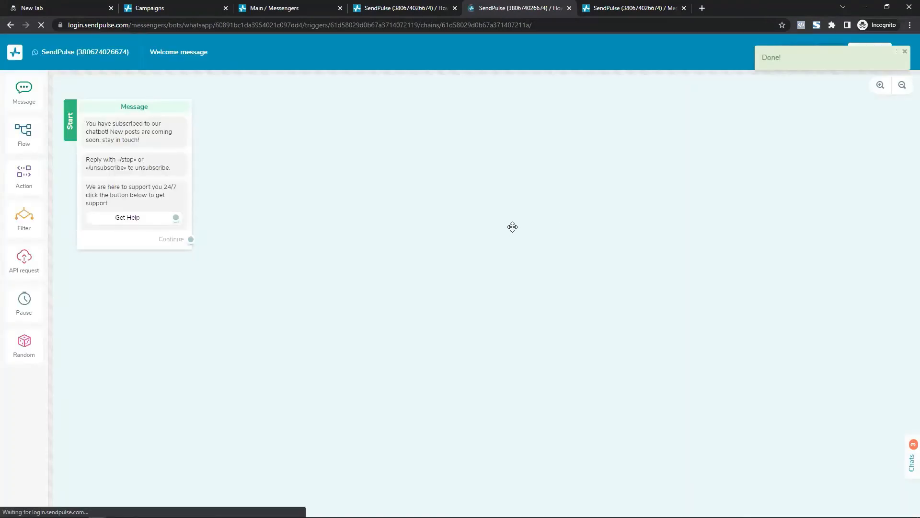
pyautogui.hotkey('ctrl', 'shift', 'Tab')
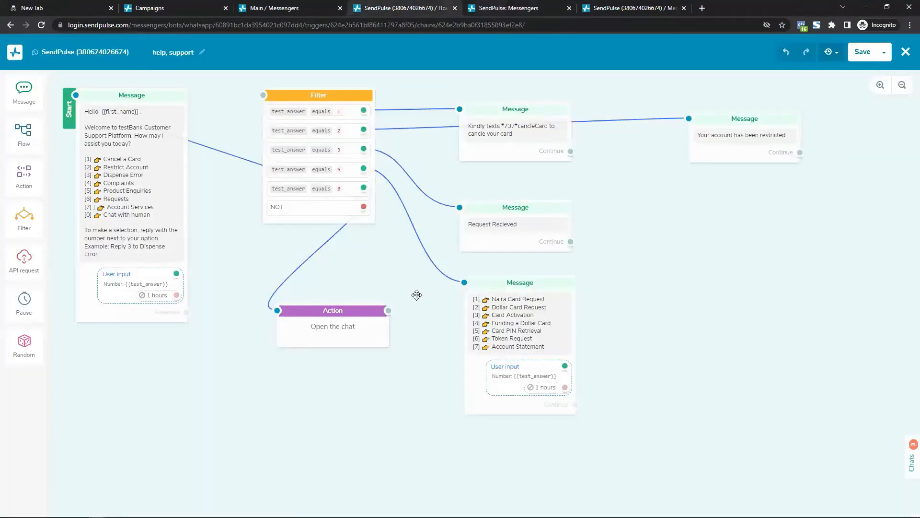
pyautogui.click(500, 7)
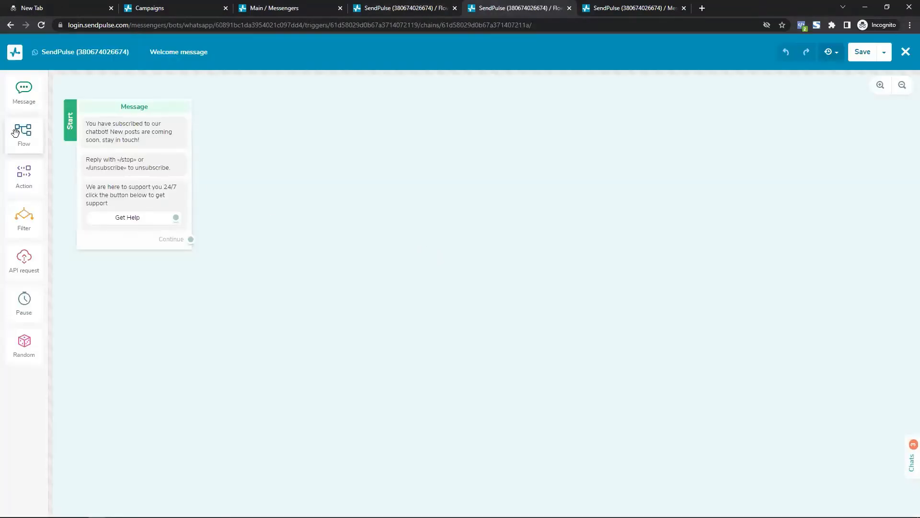
# Add a Flow block beside the welcome message that starts the "help, support" flow and apply it.
pyautogui.moveTo(16, 132); pyautogui.dragTo(428, 196)
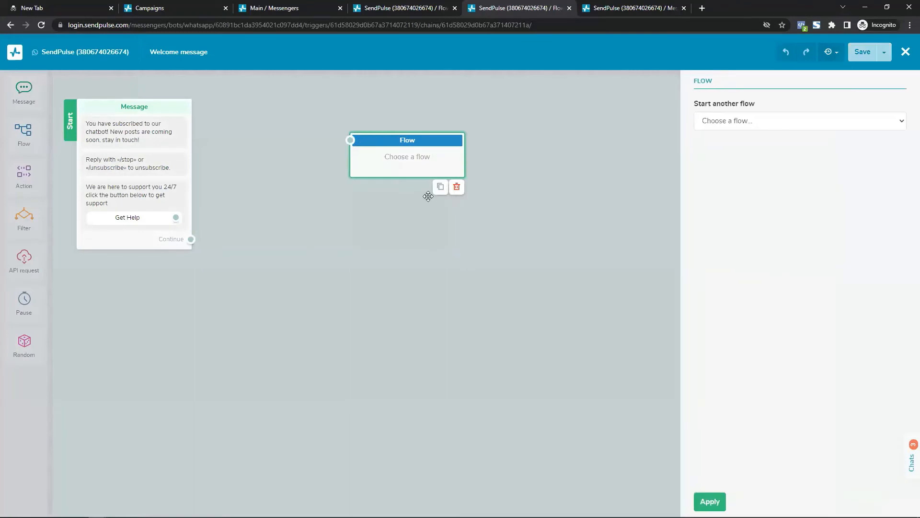
pyautogui.click(759, 121)
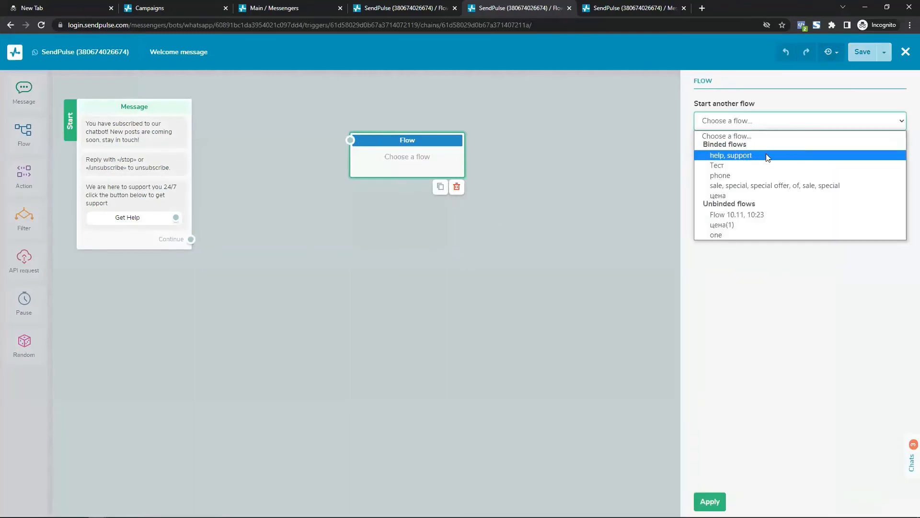
pyautogui.click(751, 158)
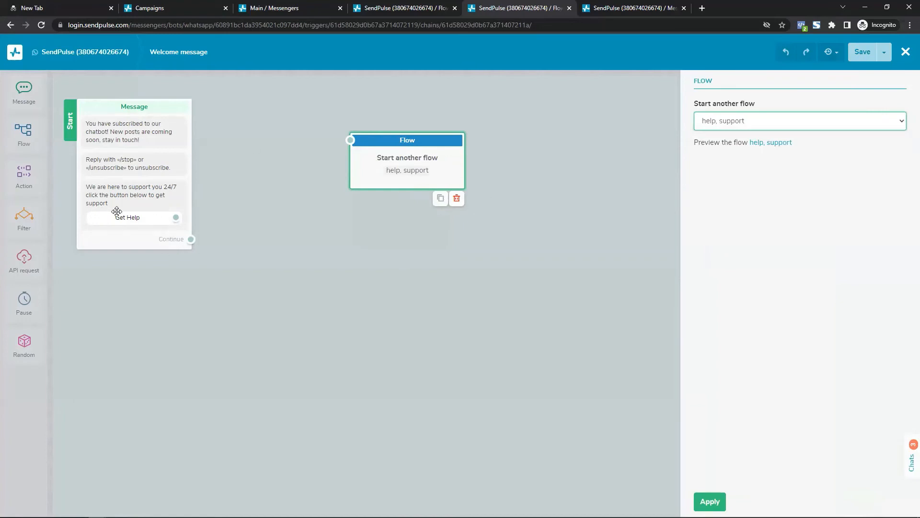
pyautogui.click(711, 501)
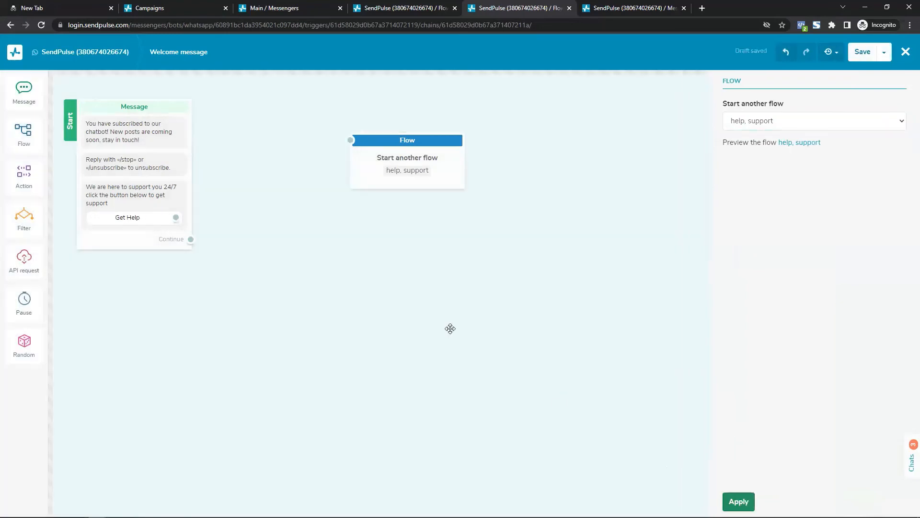
# Connect the Get Help button to the "help, support" Flow block and align the block with the top of the message.
pyautogui.click(134, 172)
pyautogui.moveTo(174, 219); pyautogui.dragTo(344, 128)
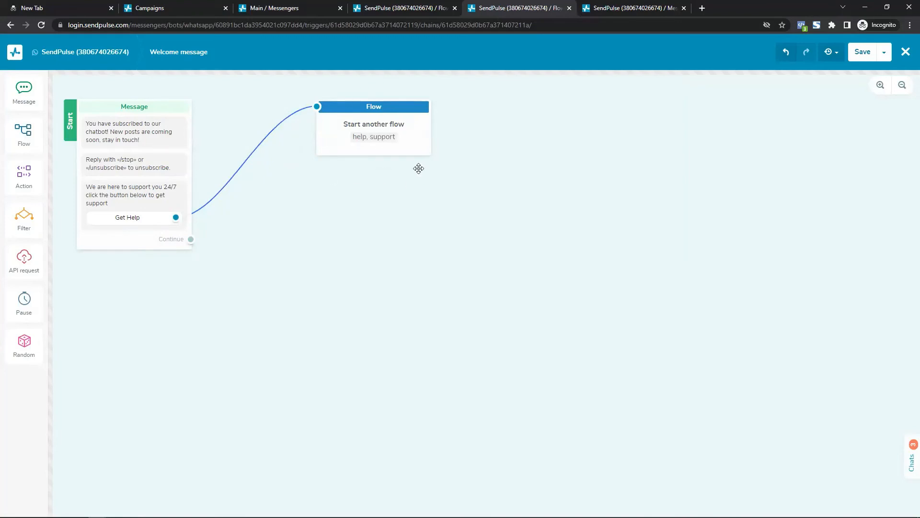
pyautogui.click(345, 148)
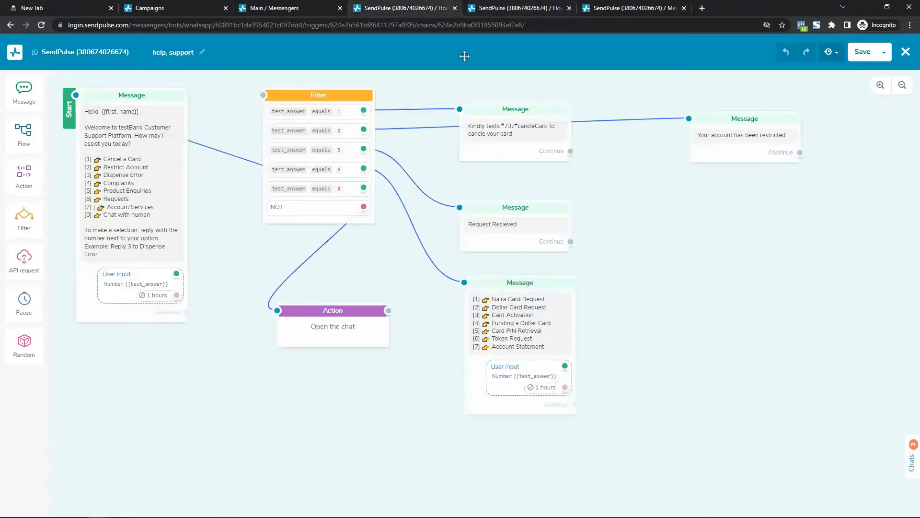
pyautogui.click(480, 8)
# Add a second Flow block that starts the "phone" flow and align it beneath the "help, support" block.
pyautogui.moveTo(24, 135); pyautogui.dragTo(334, 198)
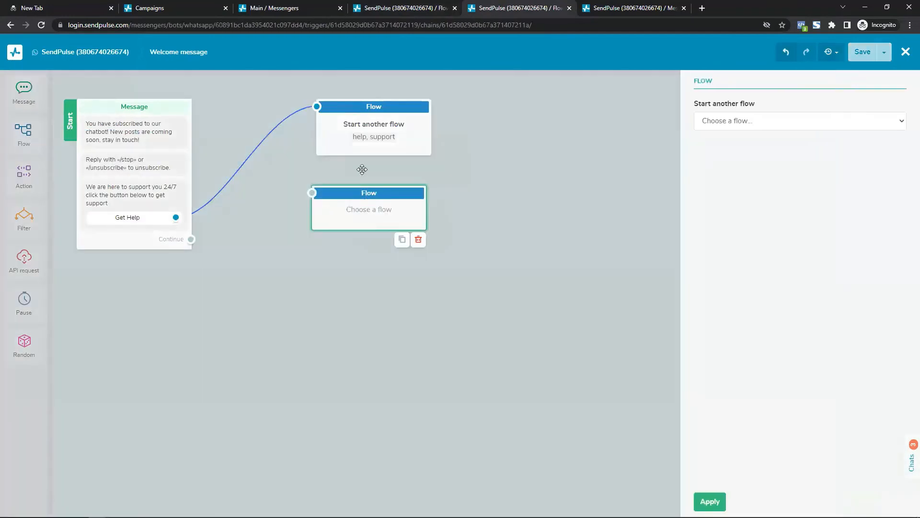
pyautogui.click(751, 176)
pyautogui.click(288, 234)
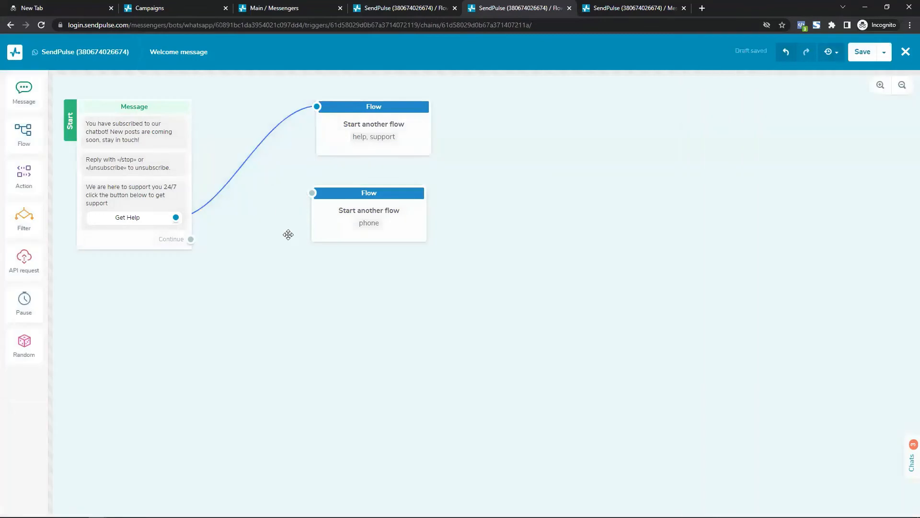
pyautogui.moveTo(190, 238); pyautogui.dragTo(343, 239)
pyautogui.moveTo(382, 198); pyautogui.dragTo(384, 197)
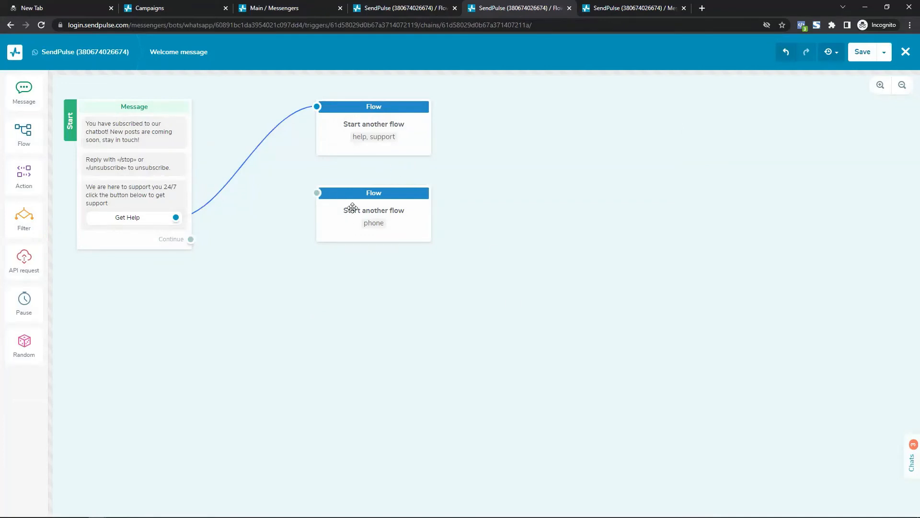
# Check the "help, support" trigger and its flow on the bot structure page in the other browser tab.
pyautogui.click(585, 6)
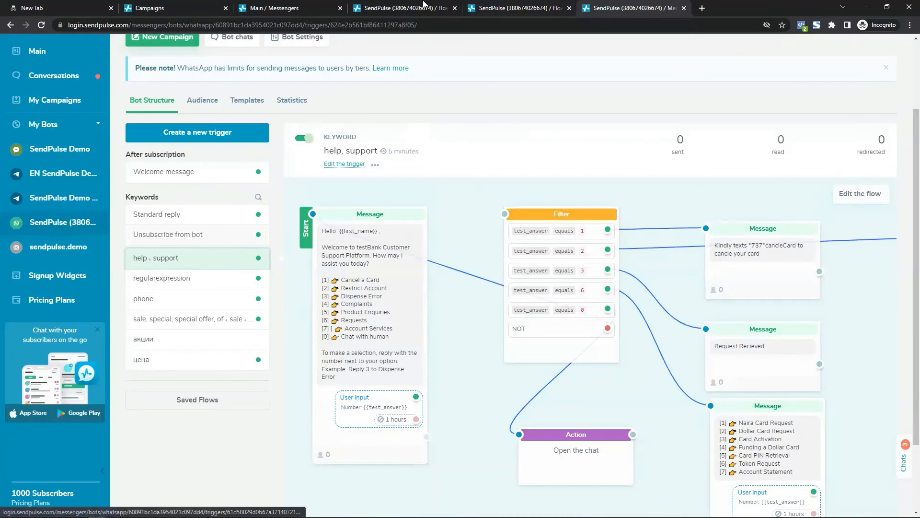
pyautogui.click(423, 6)
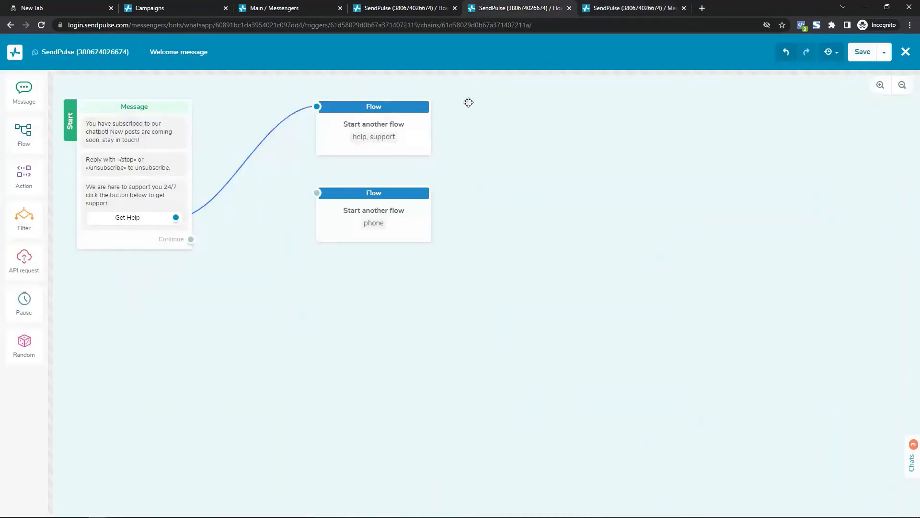
# Return to the "help, support" flow and add a Flow block that starts "Flow 10.11, 10:23" beside the "Request Recieved" message.
pyautogui.click(620, 7)
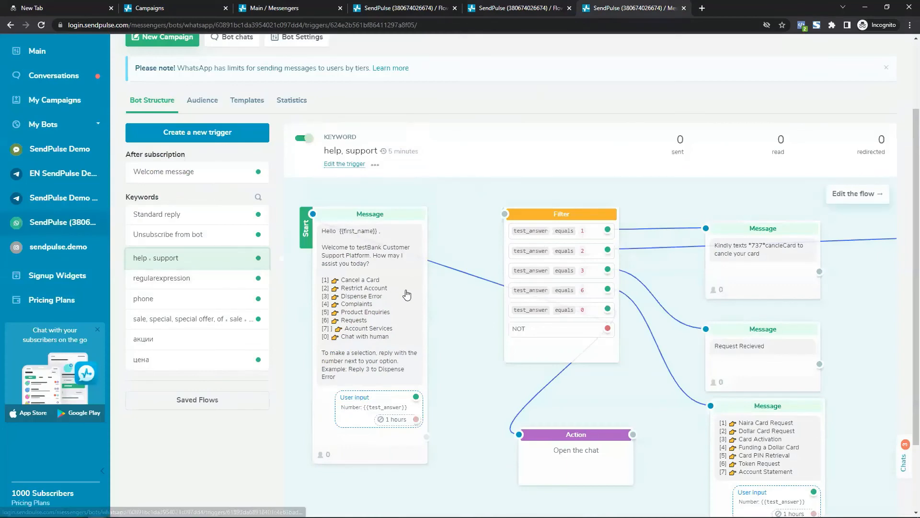
pyautogui.click(858, 194)
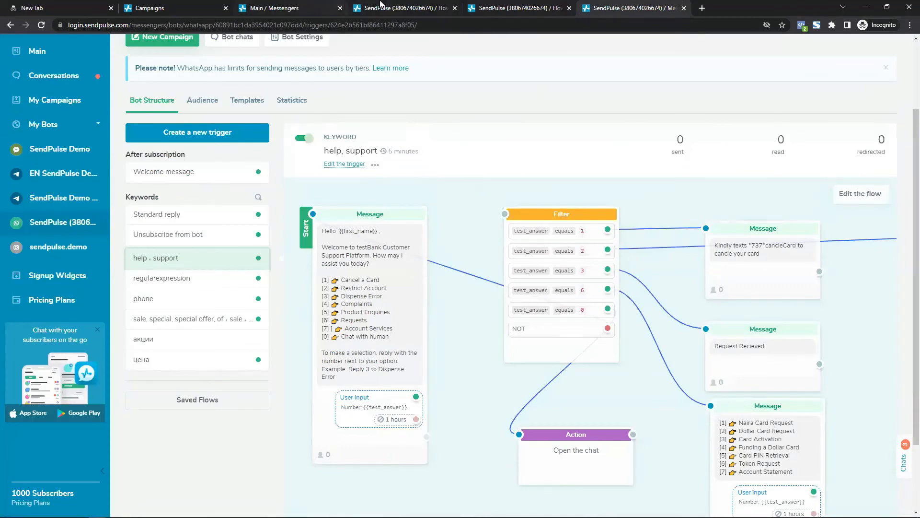
pyautogui.moveTo(24, 135); pyautogui.dragTo(685, 242)
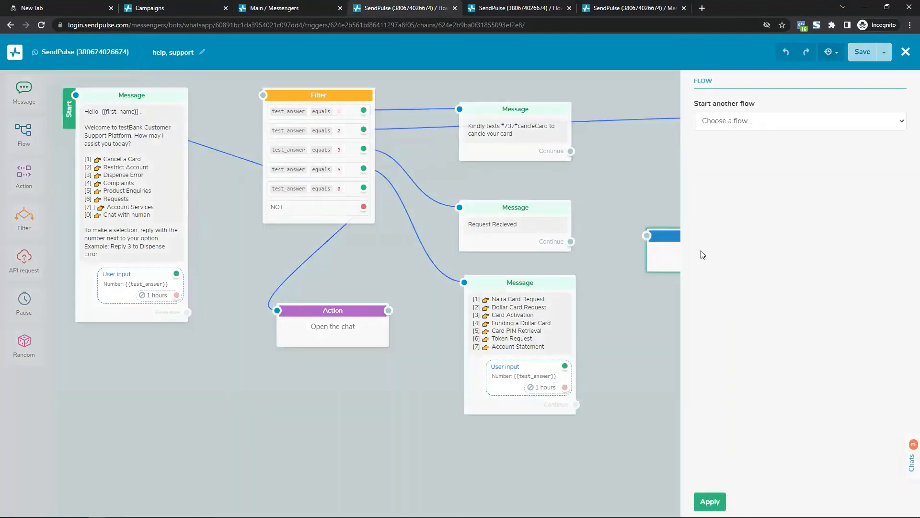
pyautogui.click(749, 126)
pyautogui.click(756, 157)
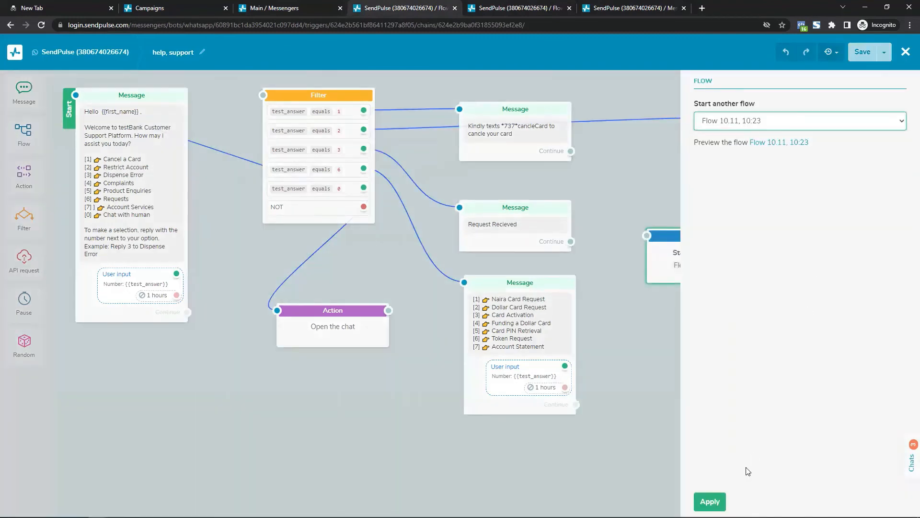
pyautogui.click(710, 501)
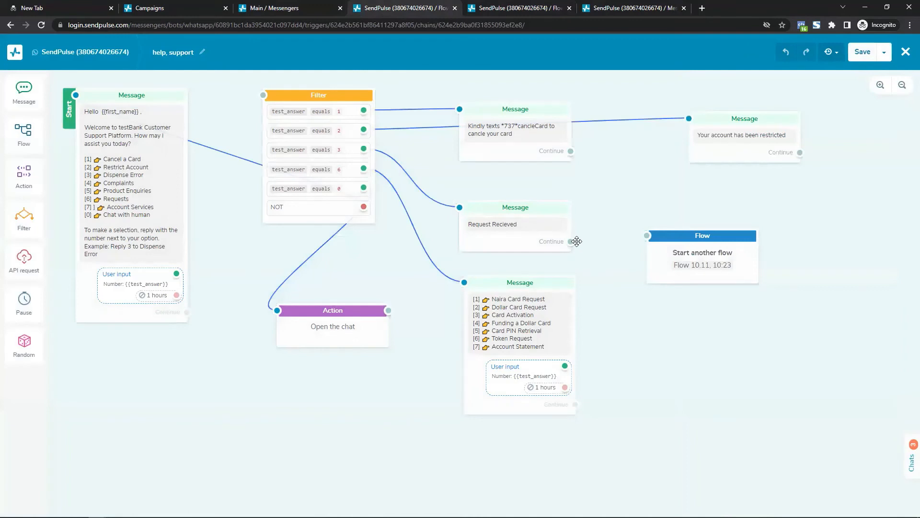
# Try linking the "Request Recieved" message's Continue output to the new Flow block, and delete the block.
pyautogui.moveTo(573, 242); pyautogui.dragTo(732, 243)
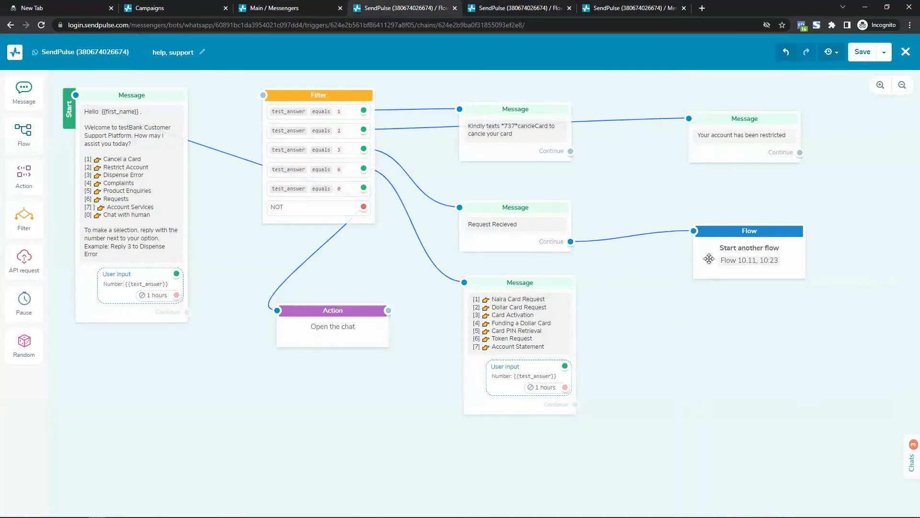
pyautogui.click(745, 246)
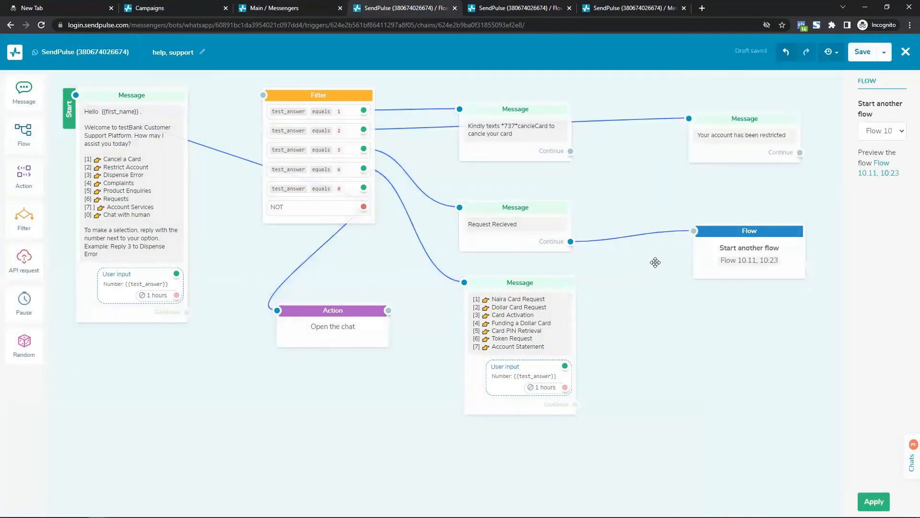
pyautogui.moveTo(724, 259); pyautogui.dragTo(390, 407)
pyautogui.click(414, 441)
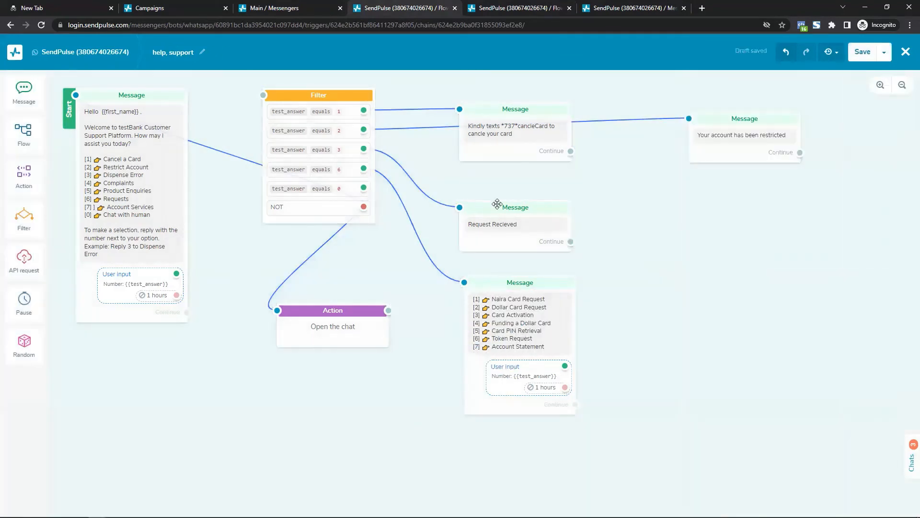
# Delete the "phone" Flow block from the welcome message flow.
pyautogui.click(505, 4)
pyautogui.click(398, 205)
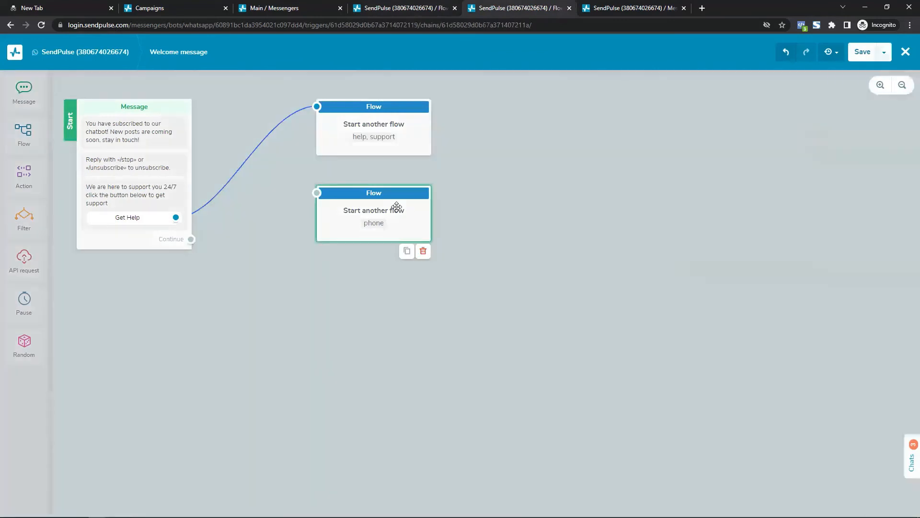
pyautogui.click(423, 251)
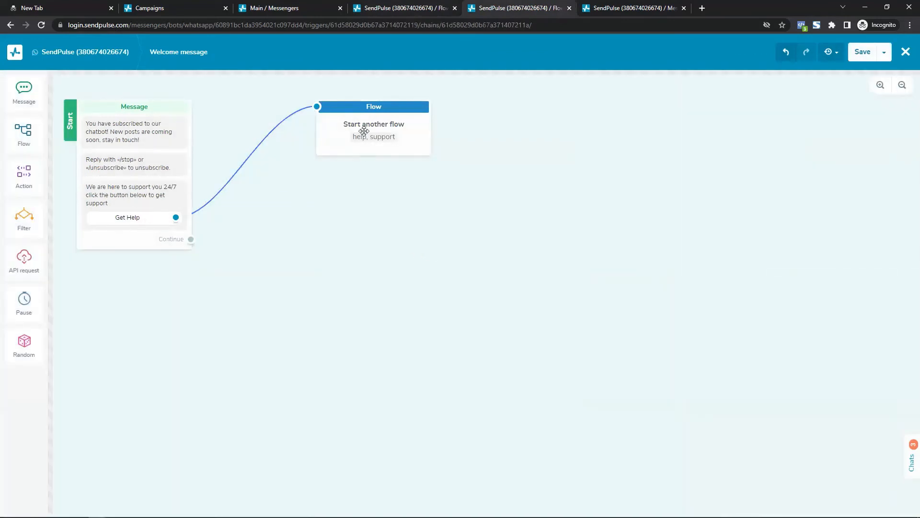
# Replace the Get Help link with a link from the message's Continue output to the "help, support" Flow block.
pyautogui.click(284, 123)
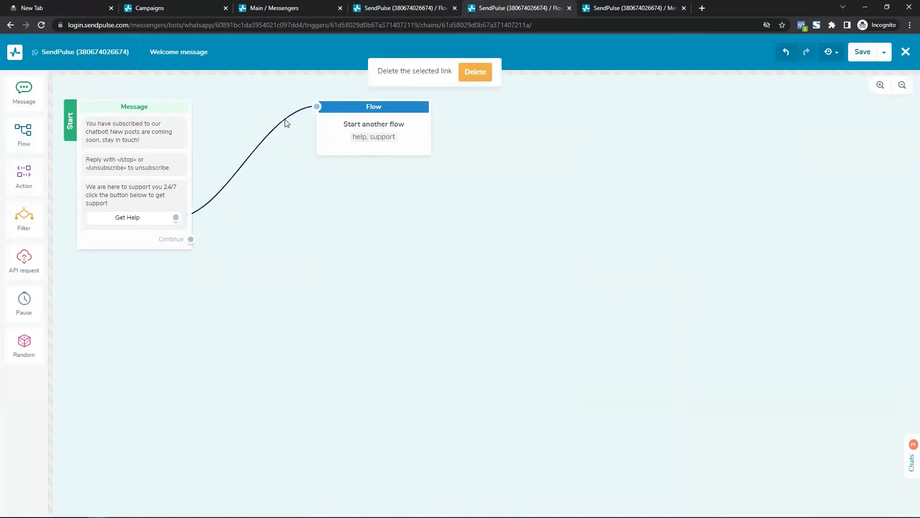
pyautogui.click(472, 75)
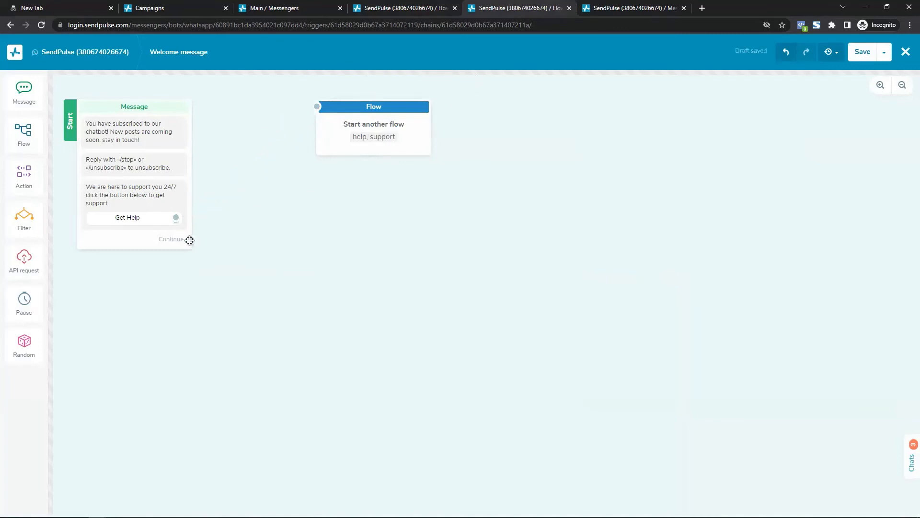
pyautogui.moveTo(191, 239); pyautogui.dragTo(320, 116)
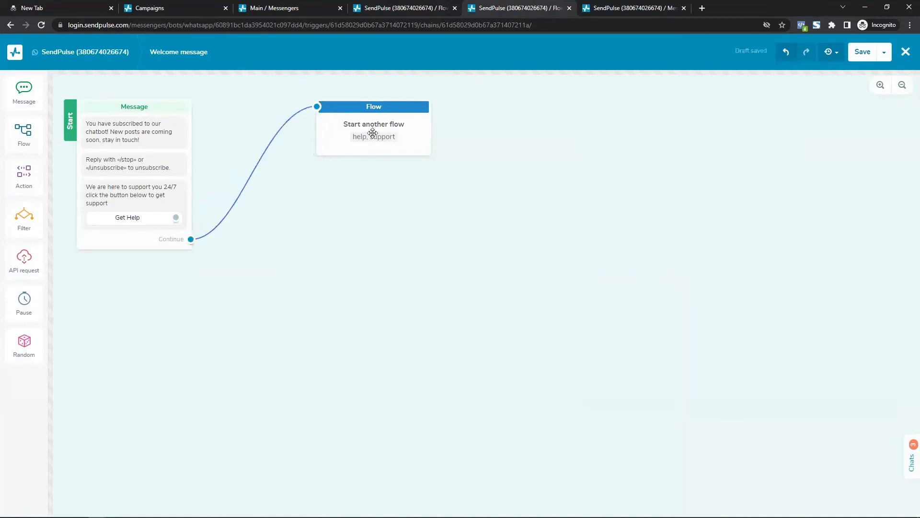
pyautogui.moveTo(373, 131); pyautogui.dragTo(383, 133)
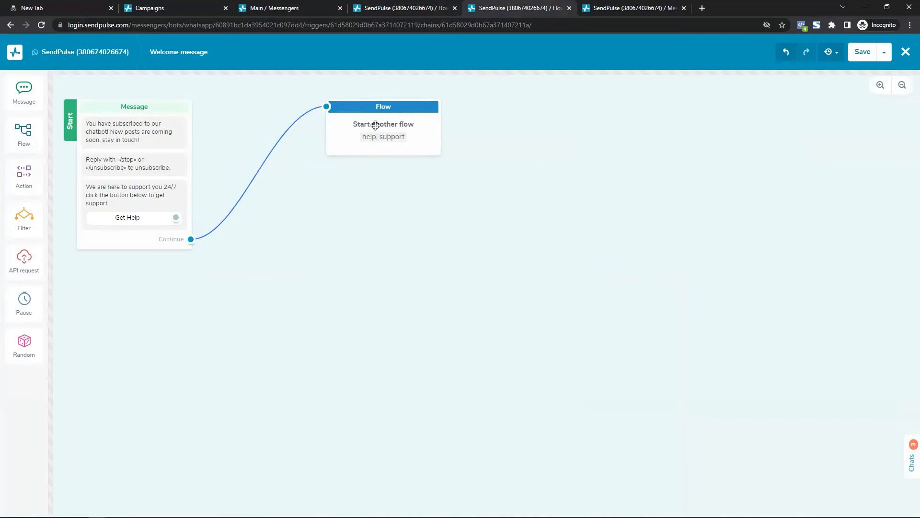
pyautogui.click(179, 138)
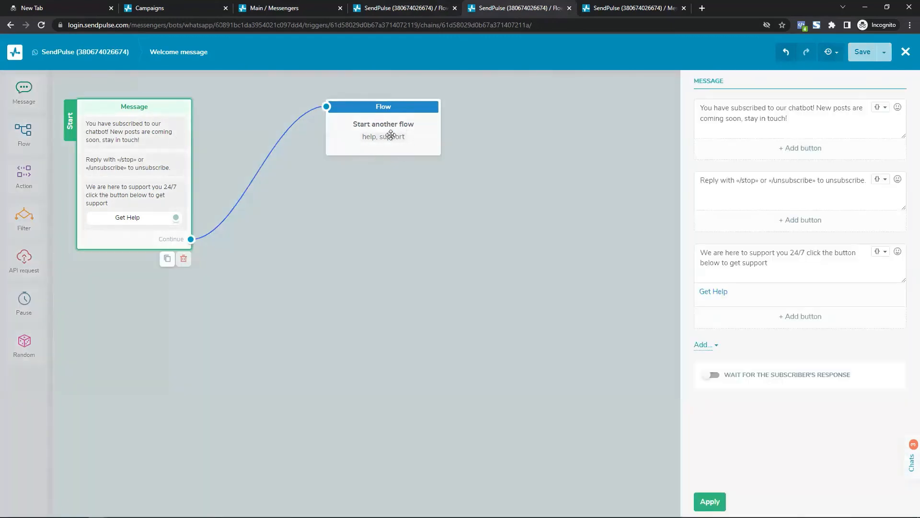
pyautogui.click(710, 501)
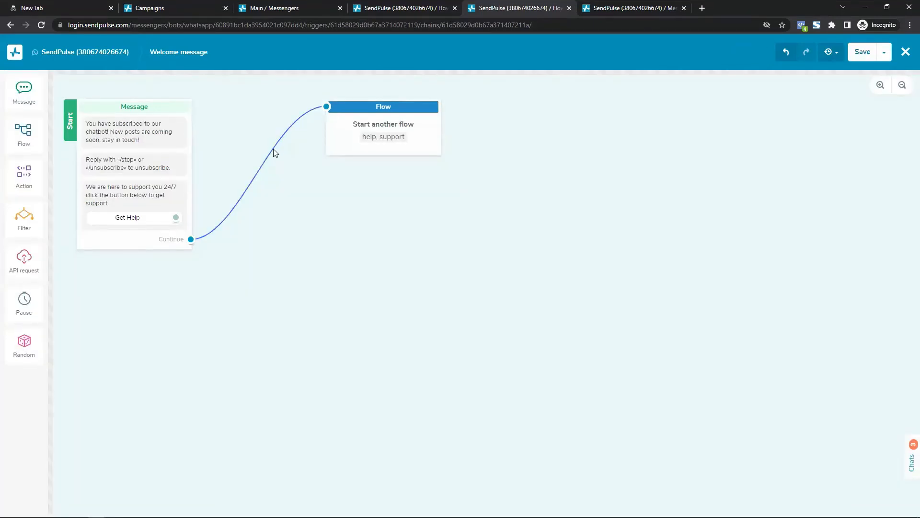
# Delete the Continue link and reconnect the Get Help button to the "help, support" Flow block.
pyautogui.click(274, 152)
pyautogui.click(480, 78)
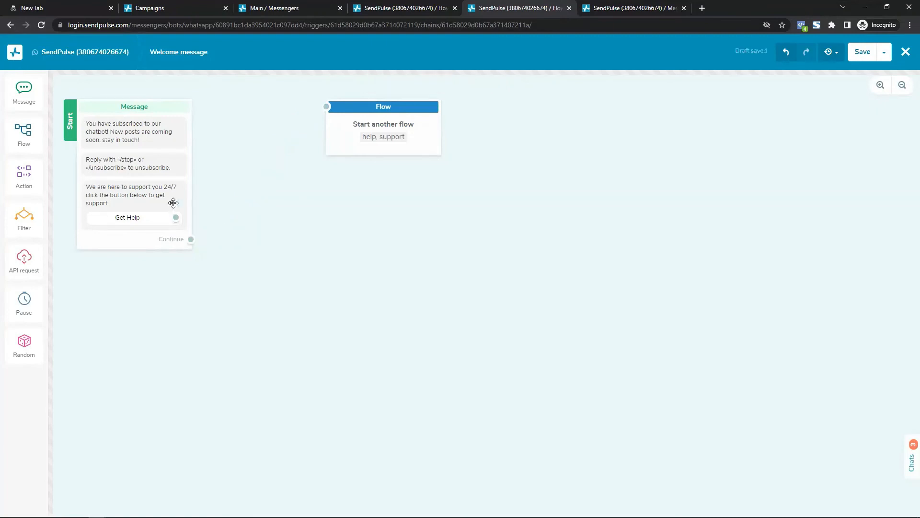
pyautogui.moveTo(174, 217); pyautogui.dragTo(405, 120)
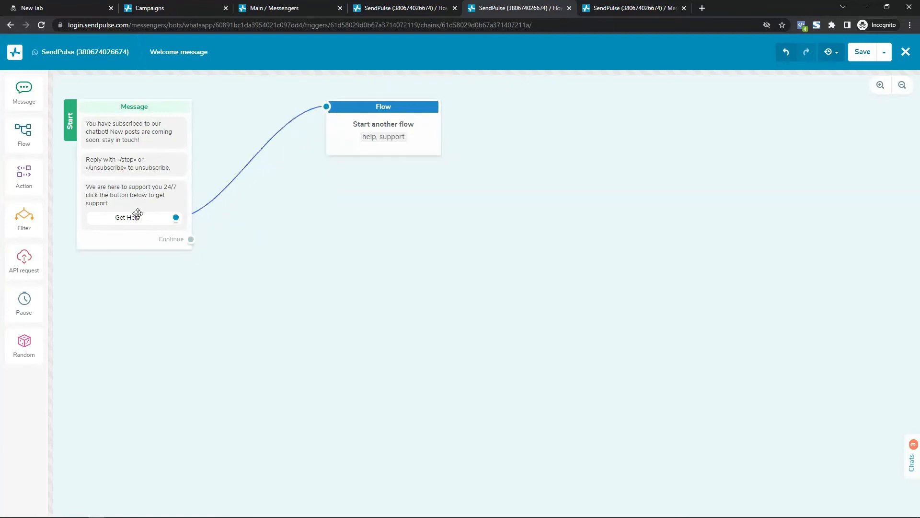
pyautogui.click(151, 219)
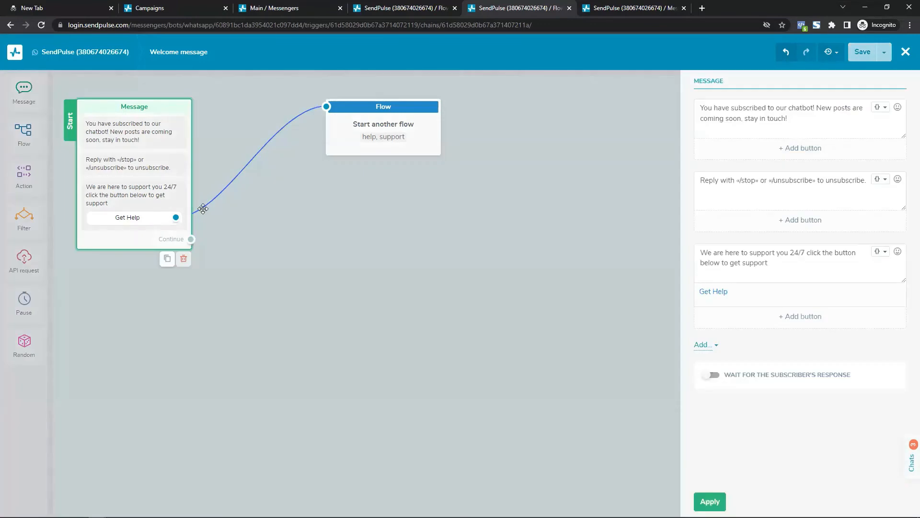
pyautogui.click(347, 123)
pyautogui.click(377, 264)
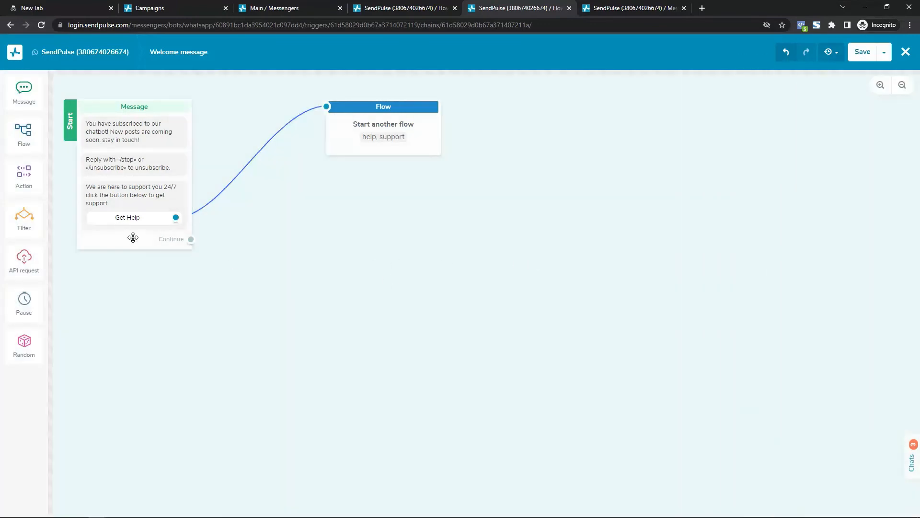
# Add an Action block below the "help, support" block and set it to add the tag Help.
pyautogui.moveTo(24, 175); pyautogui.dragTo(303, 281)
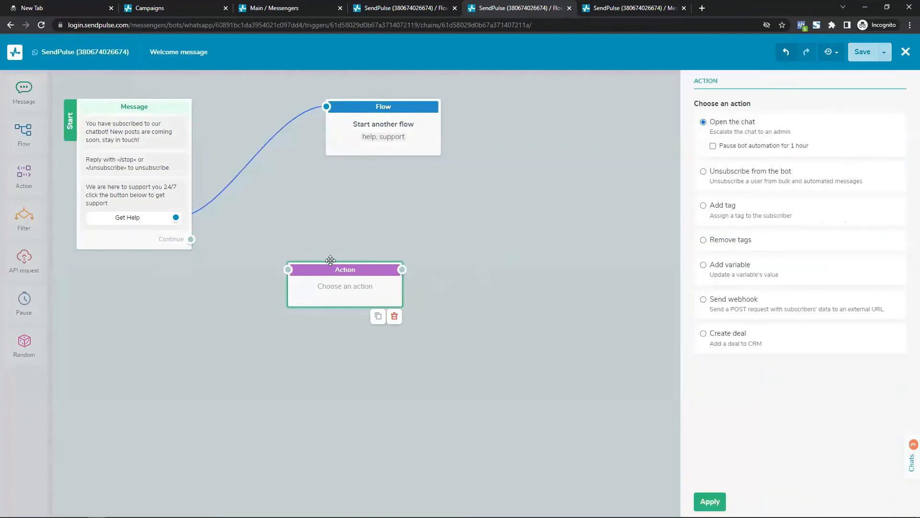
pyautogui.click(718, 208)
pyautogui.click(742, 221)
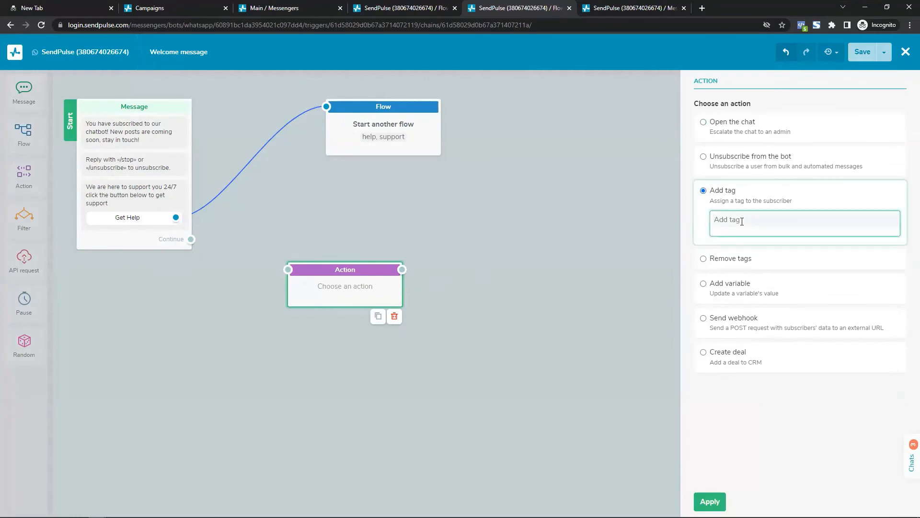
pyautogui.write('Help')
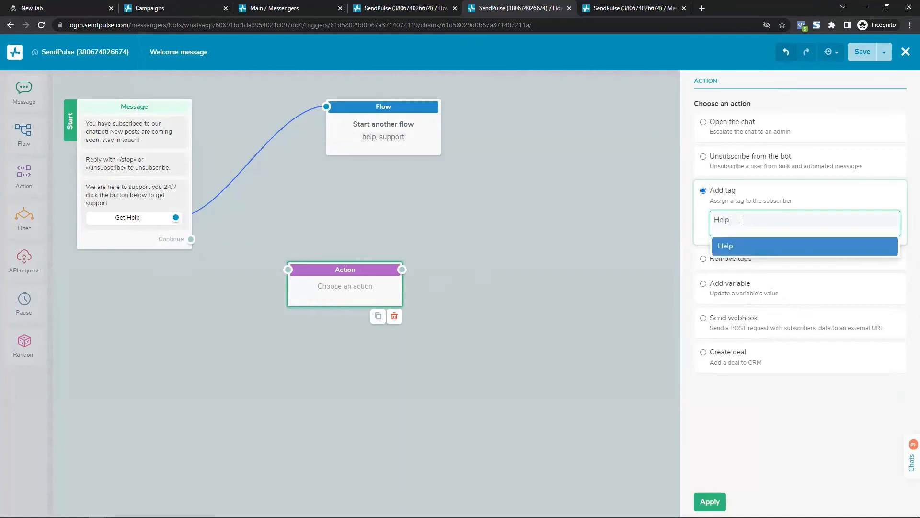
pyautogui.click(737, 244)
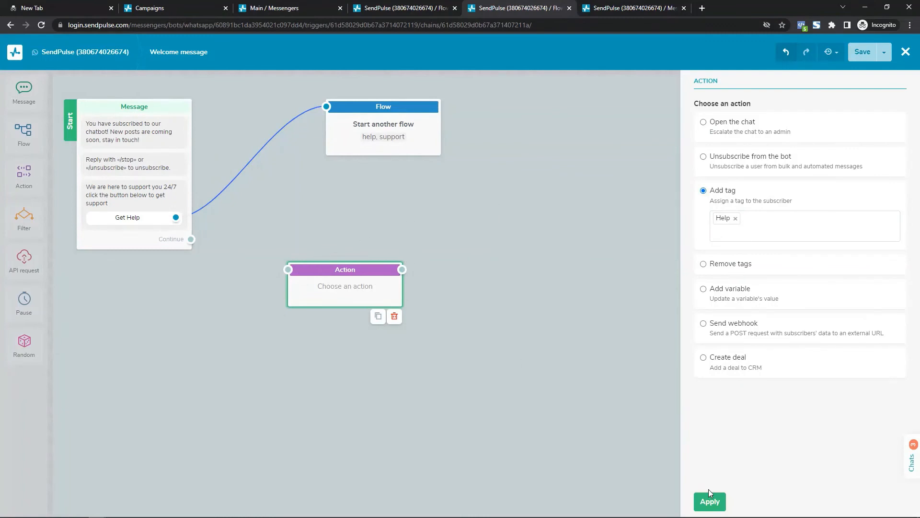
# Replace the Action block's tag with "Black Friday" and apply it.
pyautogui.click(735, 219)
pyautogui.write('Bla')
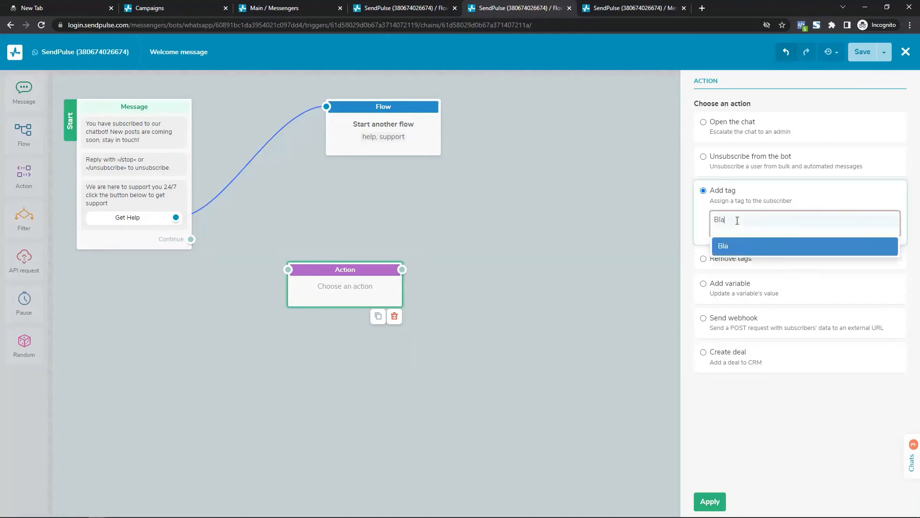
pyautogui.write('ck Friday')
pyautogui.click(738, 246)
pyautogui.click(713, 501)
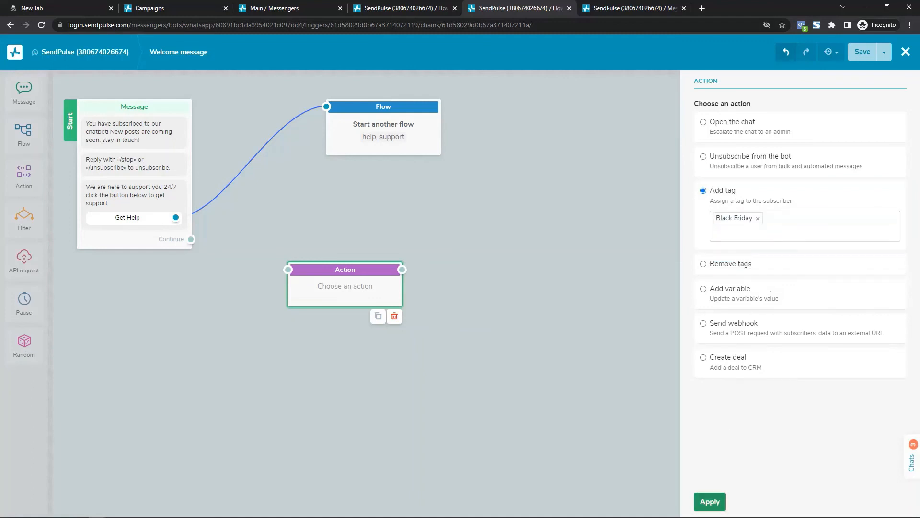
# Add a second button labelled "Get Black Friday dea" under the support text of the welcome message.
pyautogui.click(150, 191)
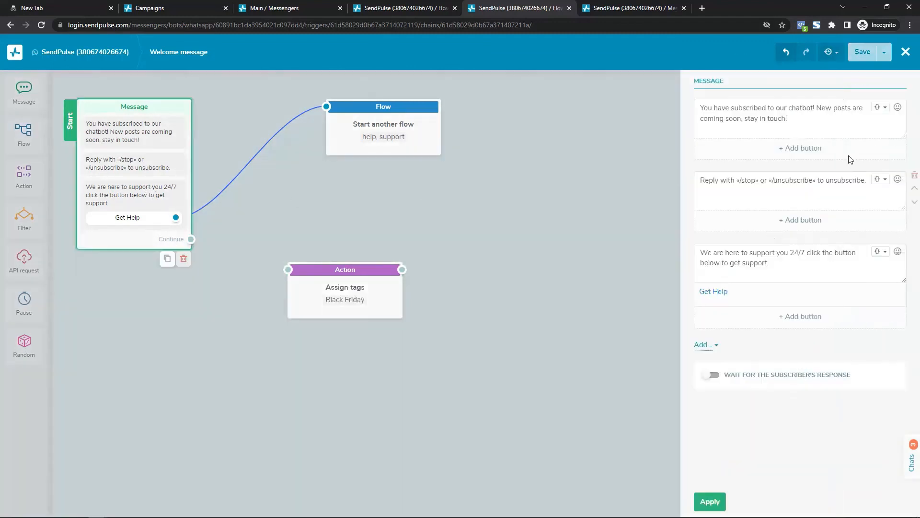
pyautogui.click(704, 346)
pyautogui.click(786, 316)
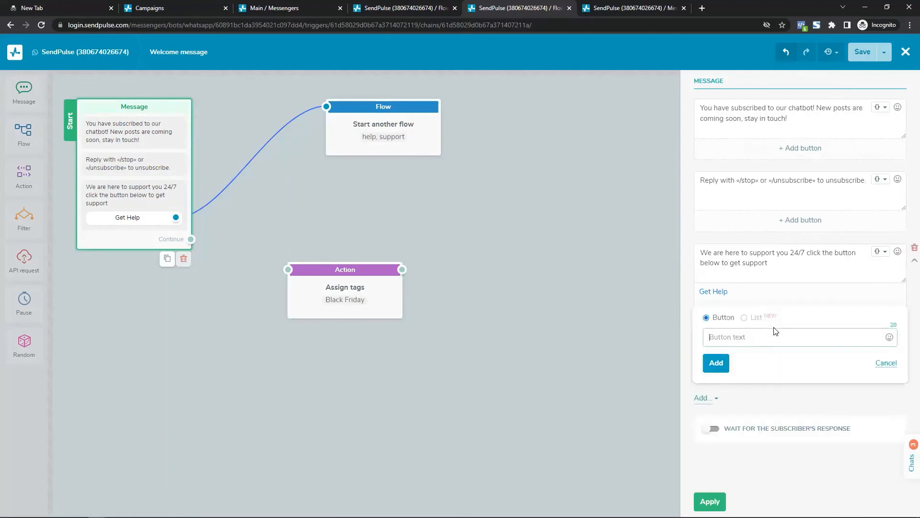
pyautogui.write('Get Black Friday dea')
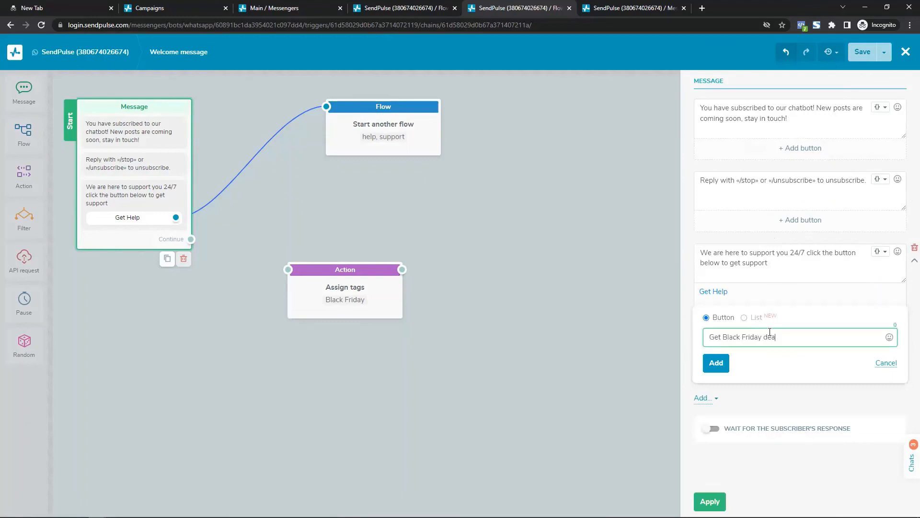
pyautogui.click(716, 363)
pyautogui.click(532, 331)
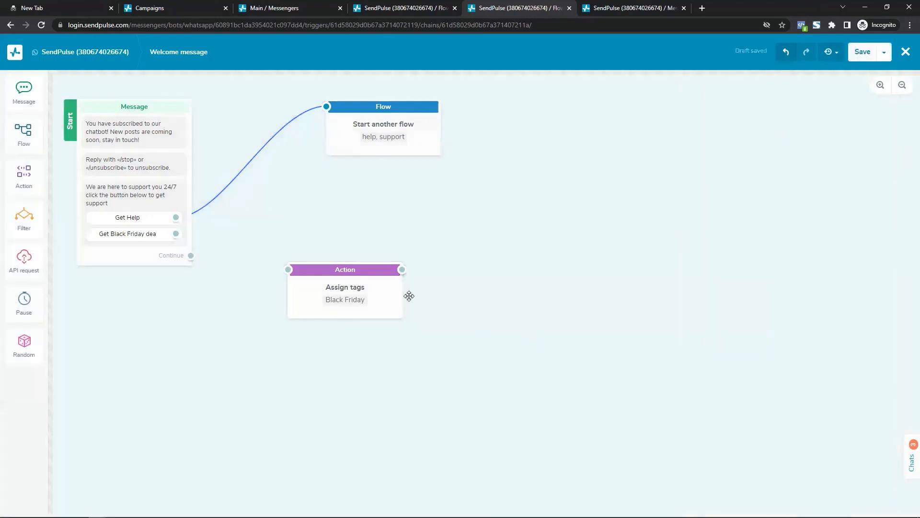
# Align the Action block beneath the "help, support" block and connect the "Get Black Friday dea" button to it.
pyautogui.moveTo(346, 300); pyautogui.dragTo(384, 242)
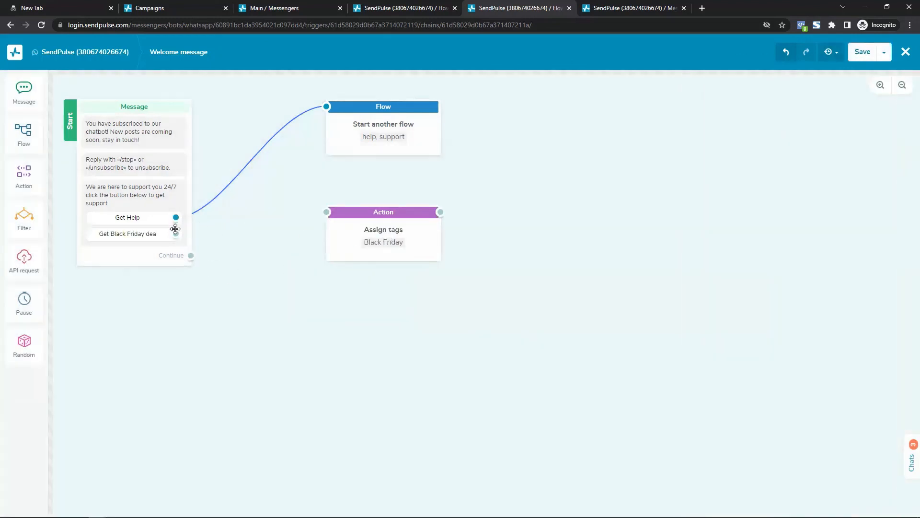
pyautogui.moveTo(174, 234); pyautogui.dragTo(367, 217)
# Add a Flow block beside the Action block that starts the "sale, special, special offer, of, sale, special" flow and apply it.
pyautogui.moveTo(24, 134); pyautogui.dragTo(552, 239)
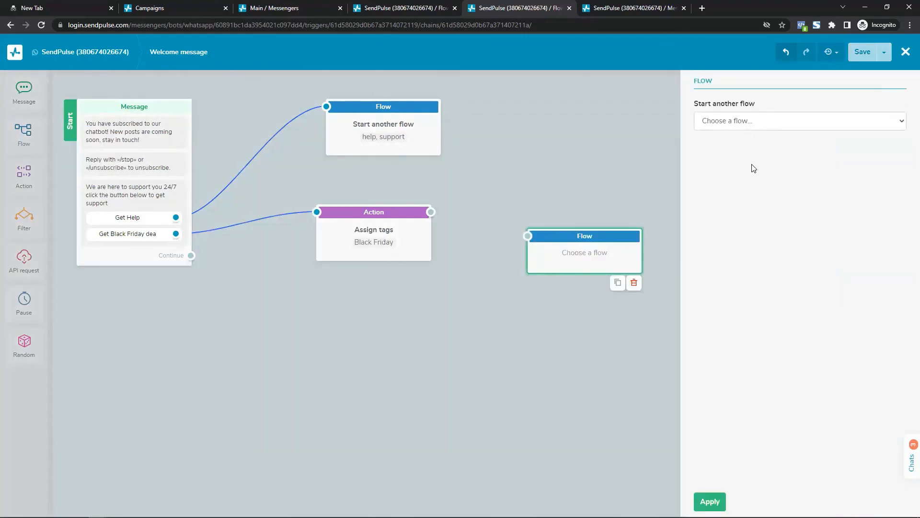
pyautogui.click(753, 121)
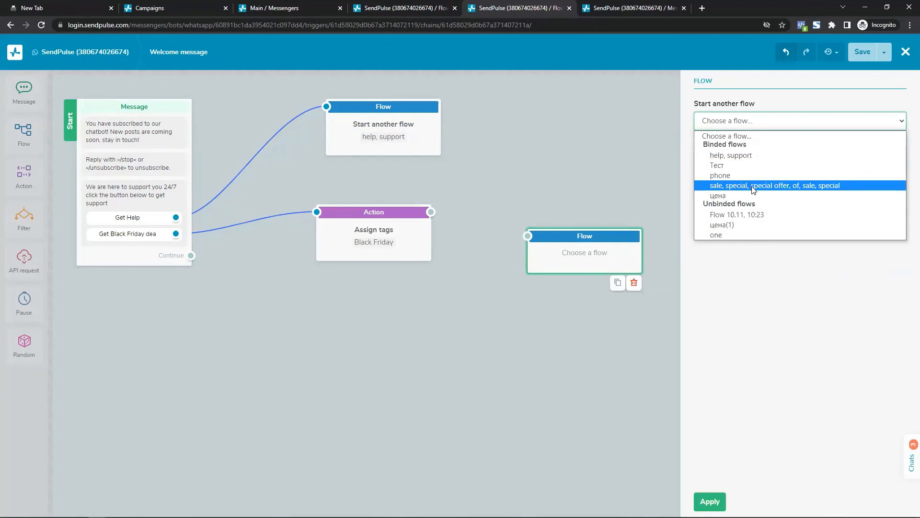
pyautogui.click(754, 186)
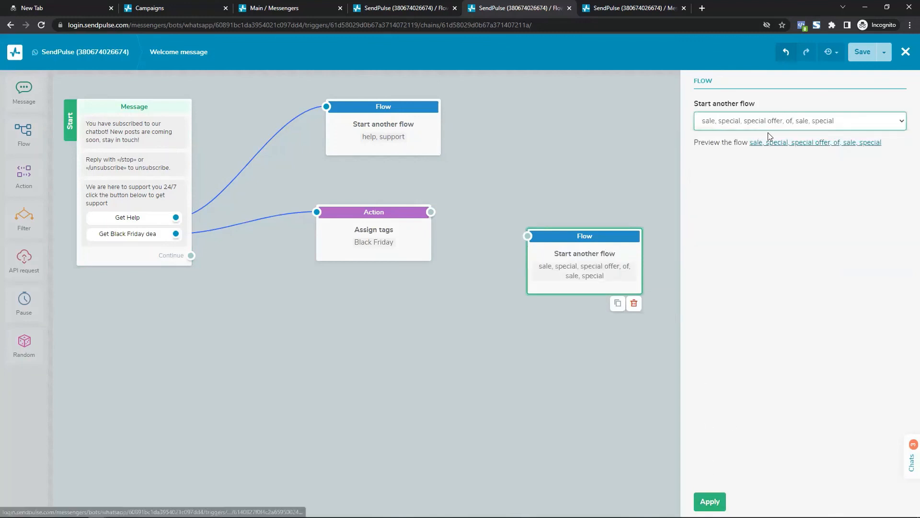
pyautogui.click(723, 501)
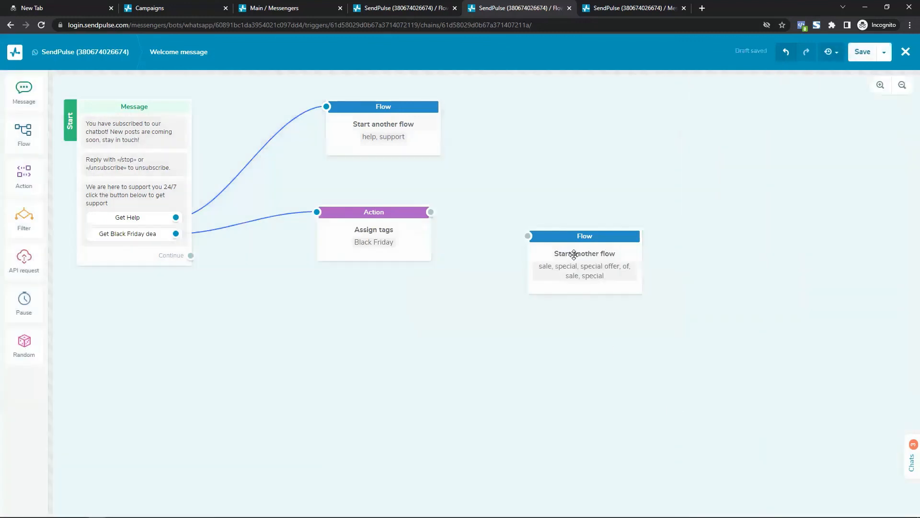
# Place the sale Flow block beside the "Black Friday" Action block, connect the Action block to it and apply its flow setting.
pyautogui.moveTo(575, 255); pyautogui.dragTo(570, 235)
pyautogui.moveTo(431, 212); pyautogui.dragTo(579, 224)
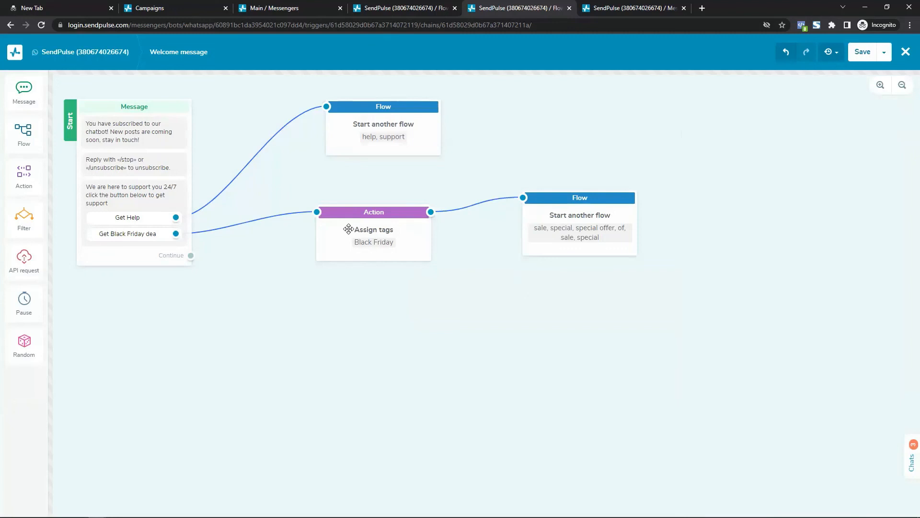
pyautogui.click(595, 227)
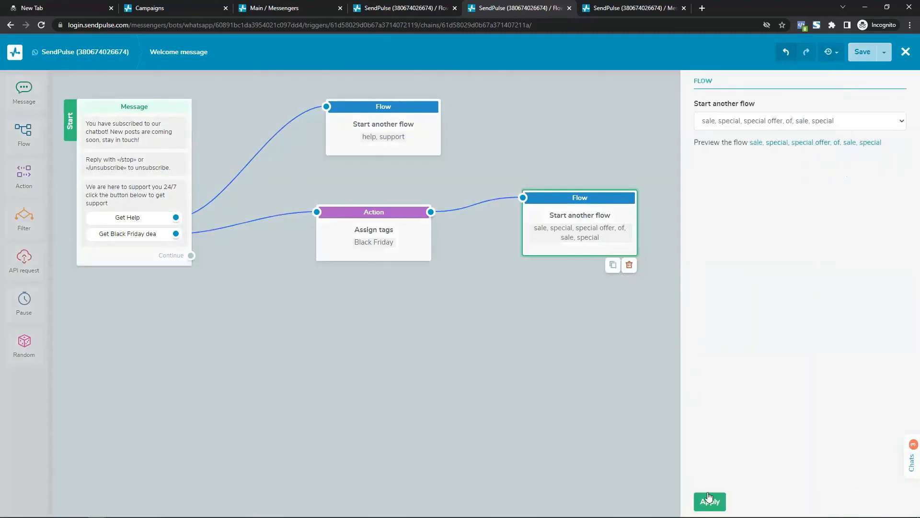
pyautogui.click(710, 500)
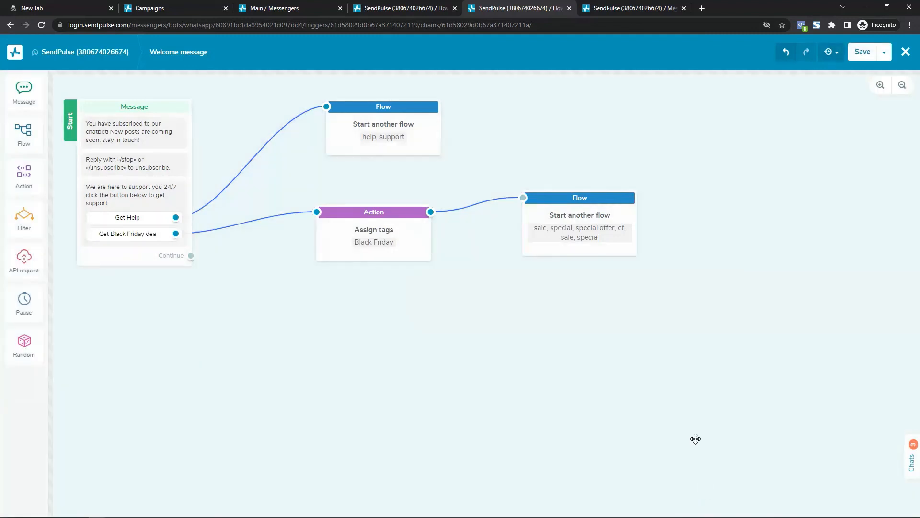
# Remove the link between "Get Help" and the "help, support" Flow block and make room for a new Action block between them.
pyautogui.click(273, 142)
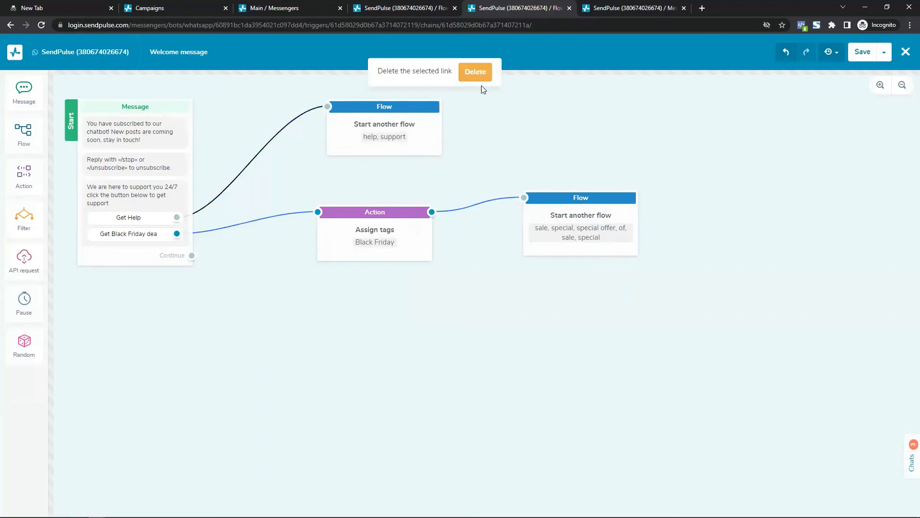
pyautogui.click(473, 75)
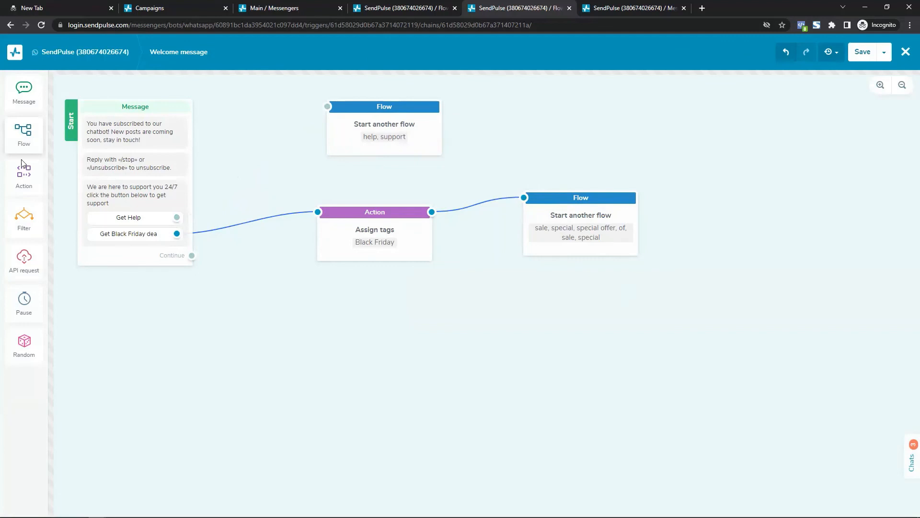
pyautogui.moveTo(24, 172); pyautogui.dragTo(242, 127)
pyautogui.moveTo(355, 125); pyautogui.dragTo(504, 135)
# Set the new Action block to add the tag "Help" and apply it.
pyautogui.click(734, 213)
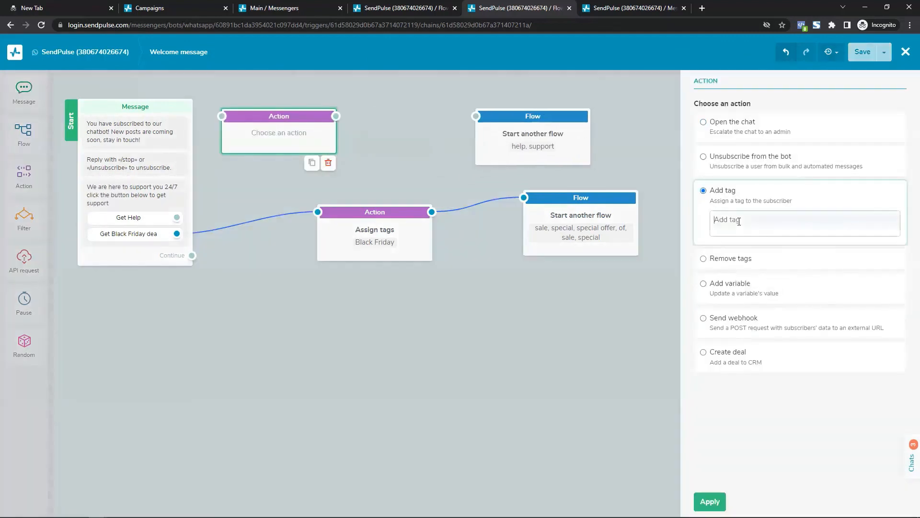
pyautogui.click(739, 221)
pyautogui.write('Help')
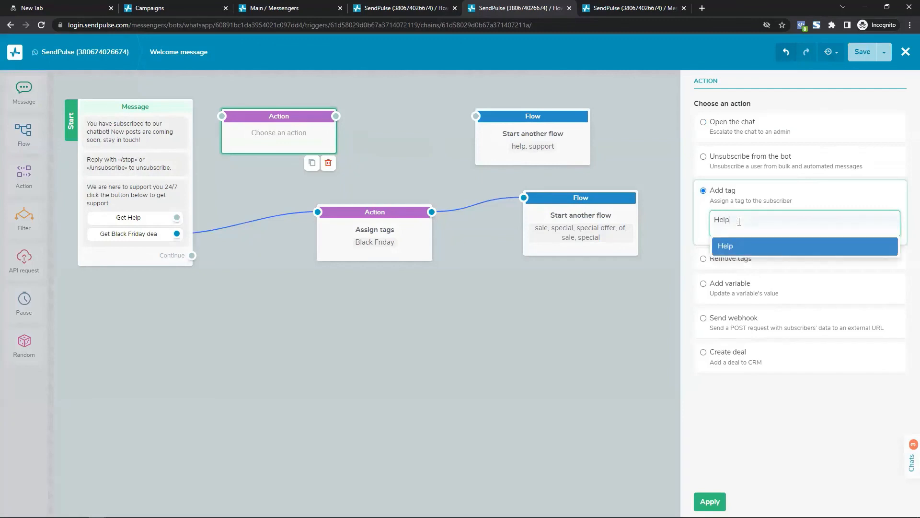
pyautogui.click(768, 246)
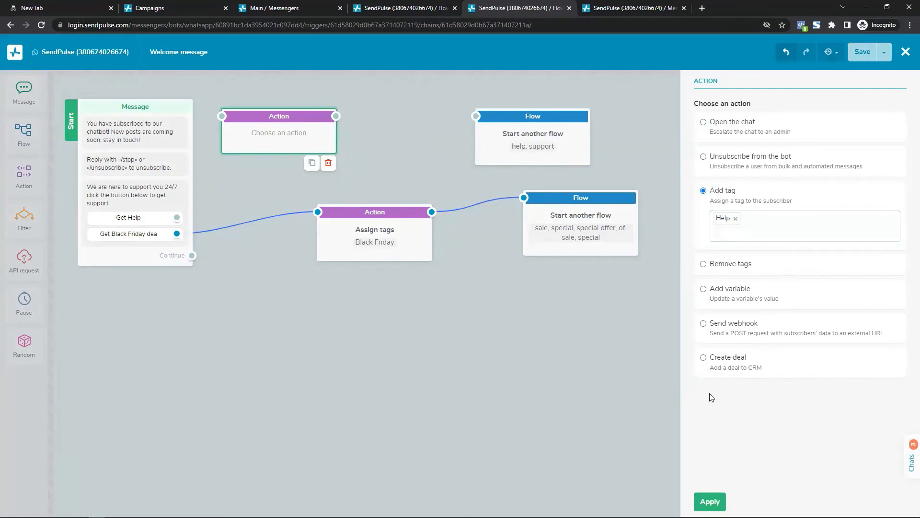
pyautogui.click(716, 503)
# Connect the "Get Help" button through the "Help" tag block to the "help, support" Flow block and save the welcome message.
pyautogui.moveTo(269, 116); pyautogui.dragTo(340, 115)
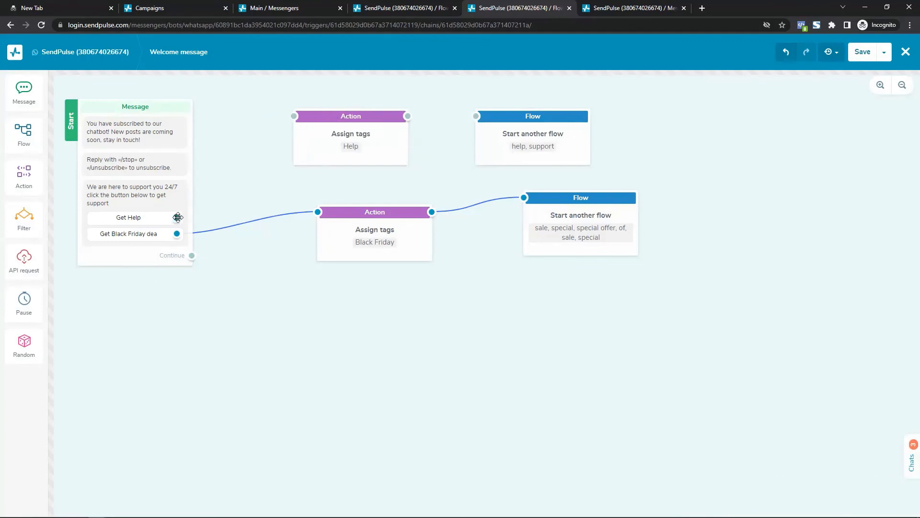
pyautogui.moveTo(177, 217); pyautogui.dragTo(299, 117)
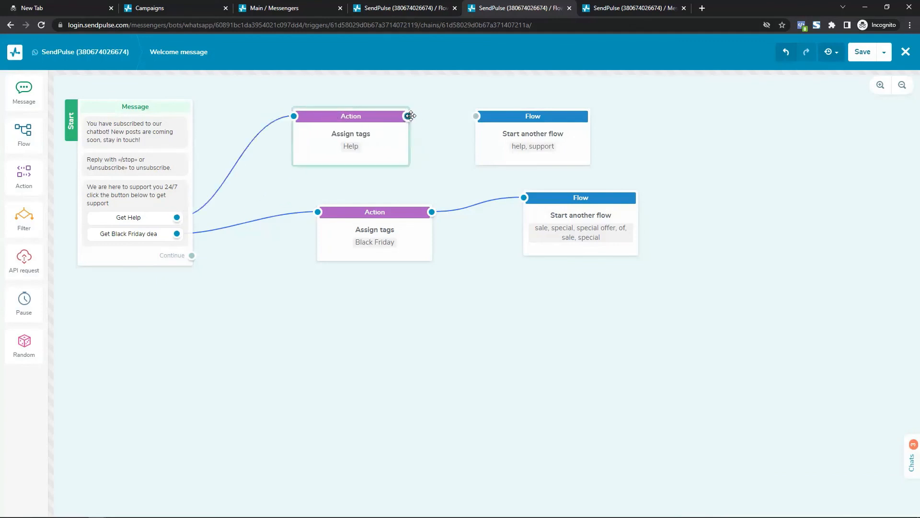
pyautogui.moveTo(408, 116); pyautogui.dragTo(523, 126)
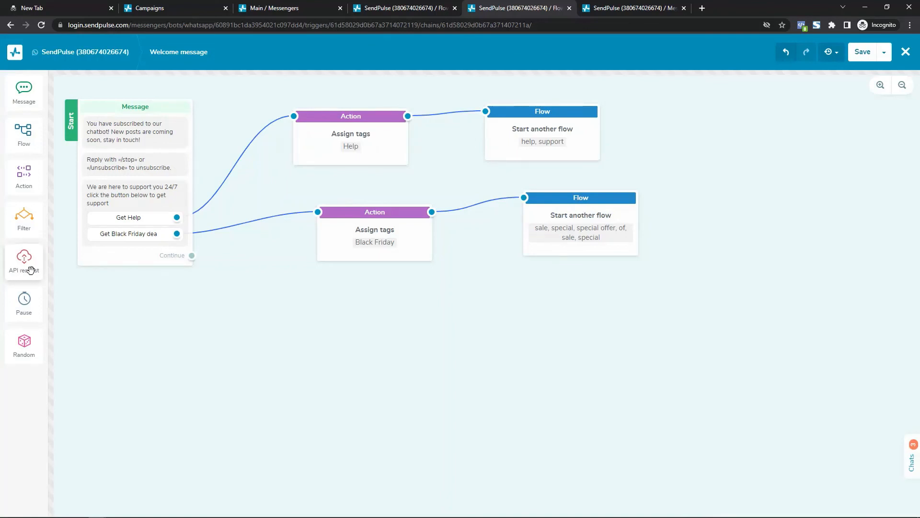
pyautogui.click(854, 51)
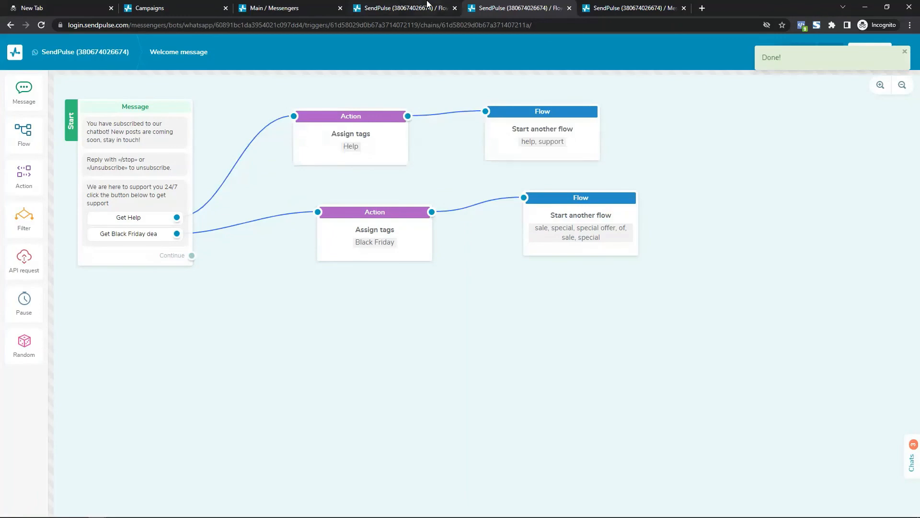
# Return to the WhatsApp bot's structure page and look over the "help, support" trigger's flow.
pyautogui.click(427, 5)
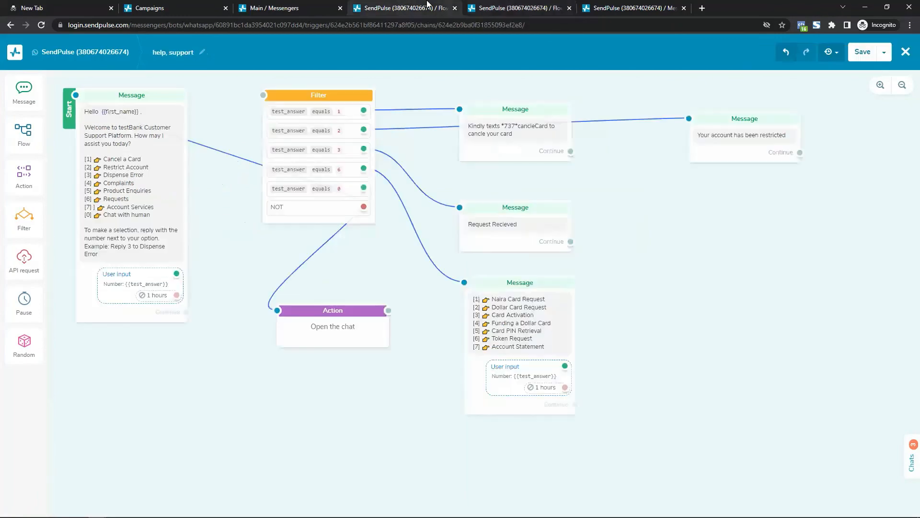
pyautogui.click(312, 5)
pyautogui.click(630, 8)
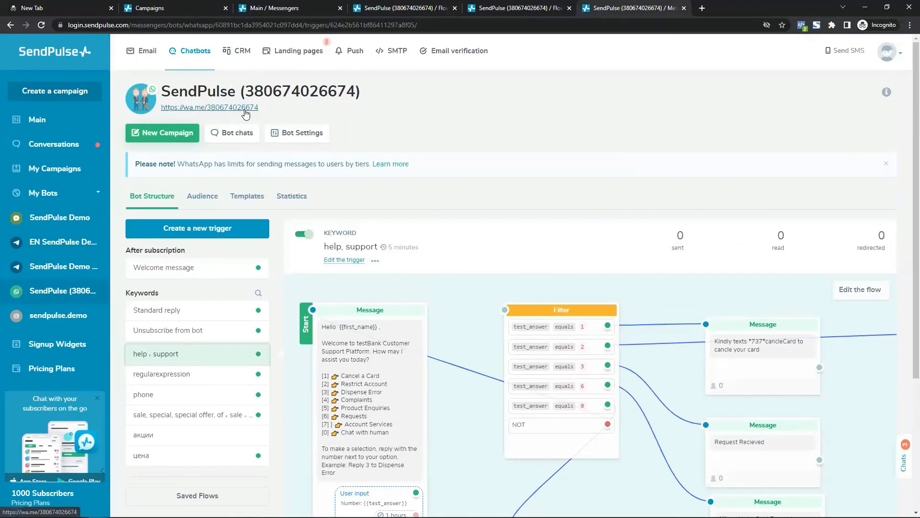
pyautogui.scroll(-2, 257, 120)
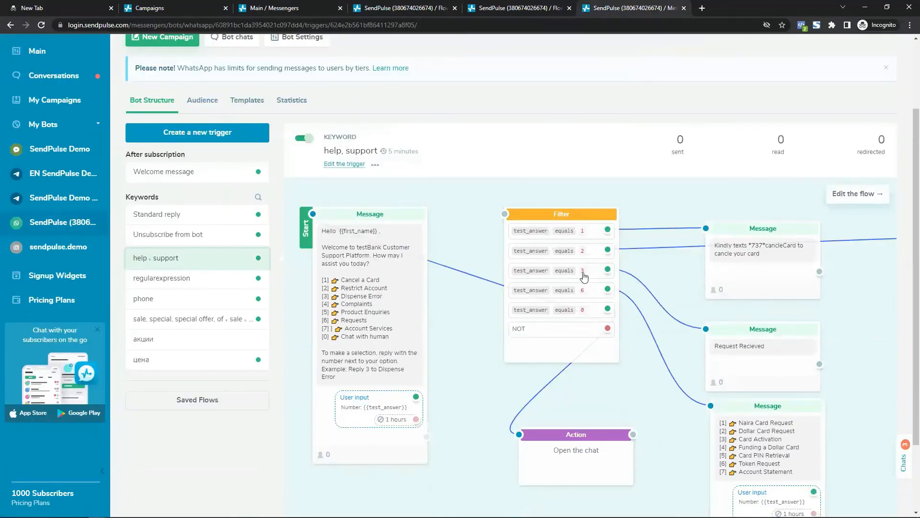